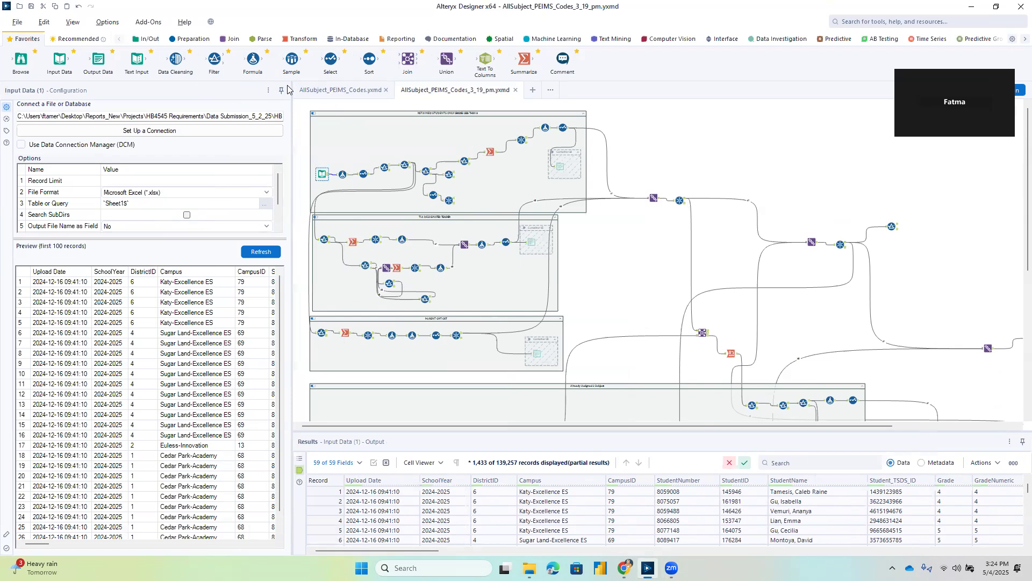
Review the first container's opening Formula, Select and two Filter tools, including both campus requirement expressions.
{"action": "left_click", "coordinate": [344, 175]}
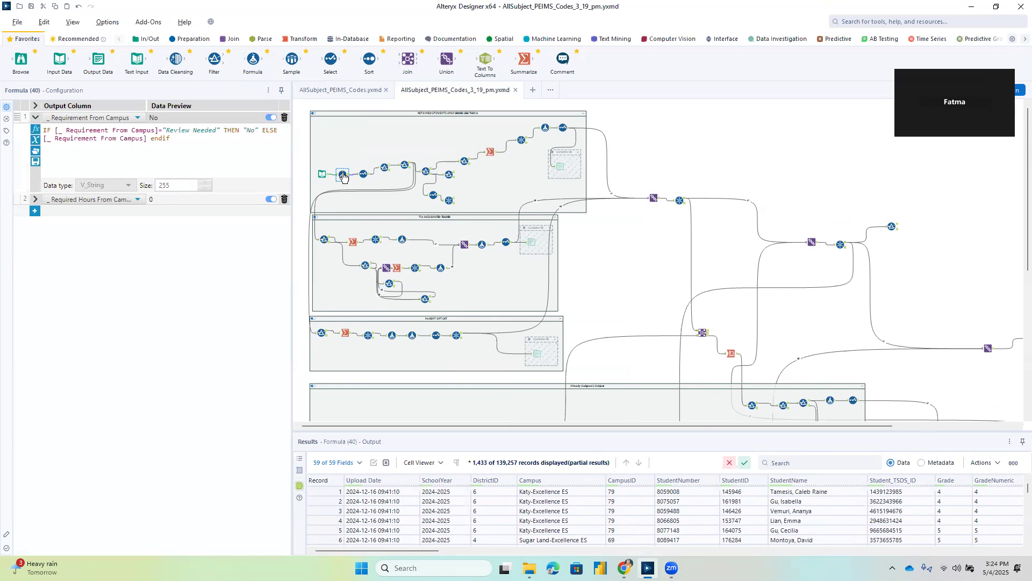
{"action": "left_click", "coordinate": [35, 199]}
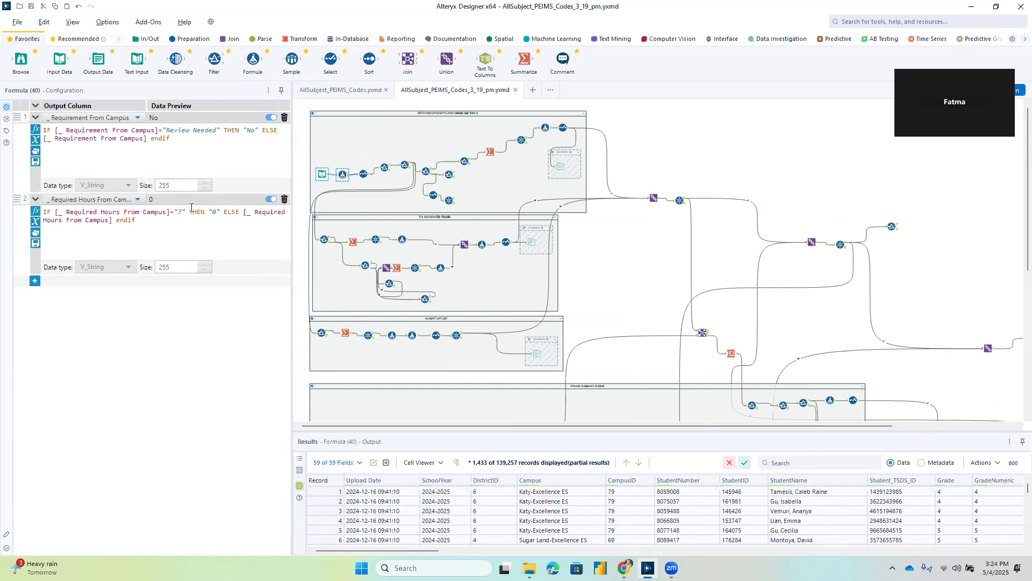
{"action": "left_click", "coordinate": [363, 175]}
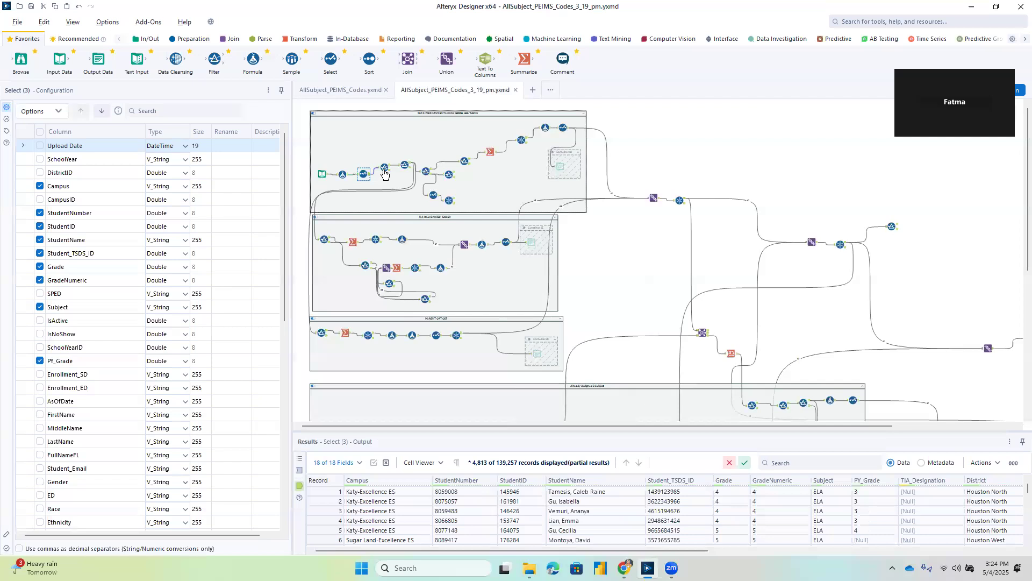
{"action": "left_click", "coordinate": [385, 168]}
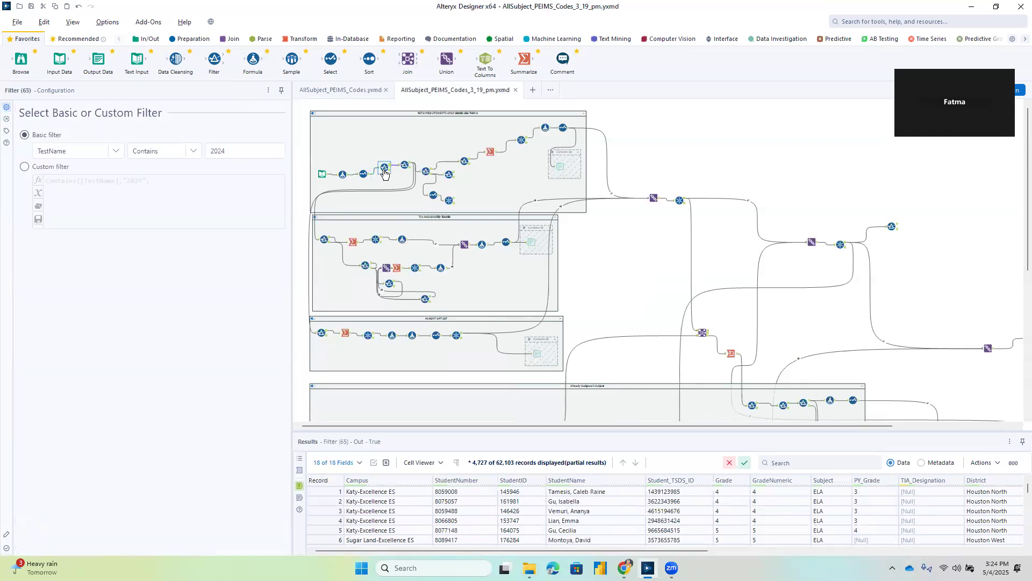
{"action": "left_click", "coordinate": [404, 168]}
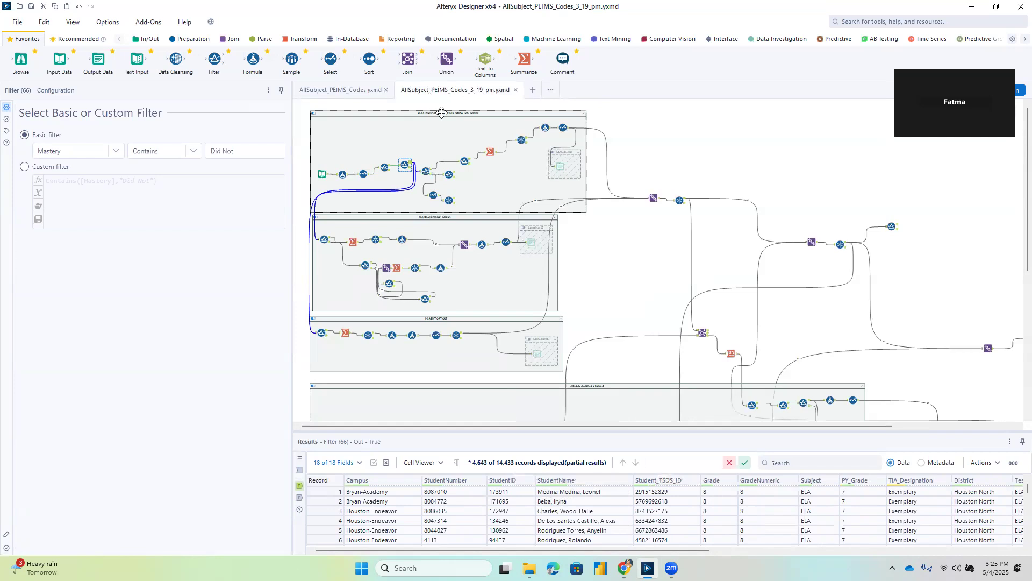
Compare the GradeNumeric filter in the first container with the custom filter that matches PY_Grade to Grade.
{"action": "left_click", "coordinate": [425, 171]}
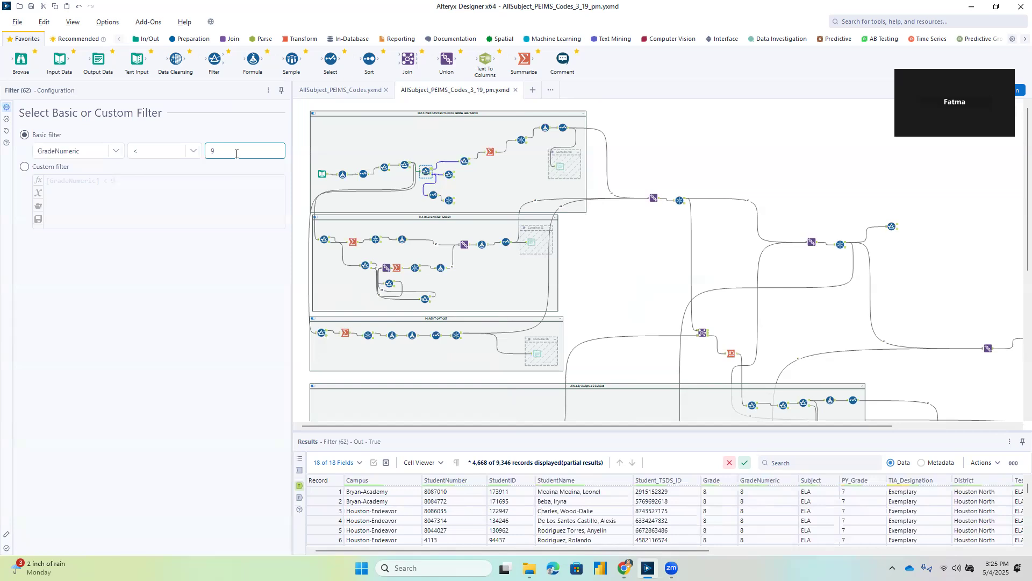
{"action": "left_click", "coordinate": [464, 163]}
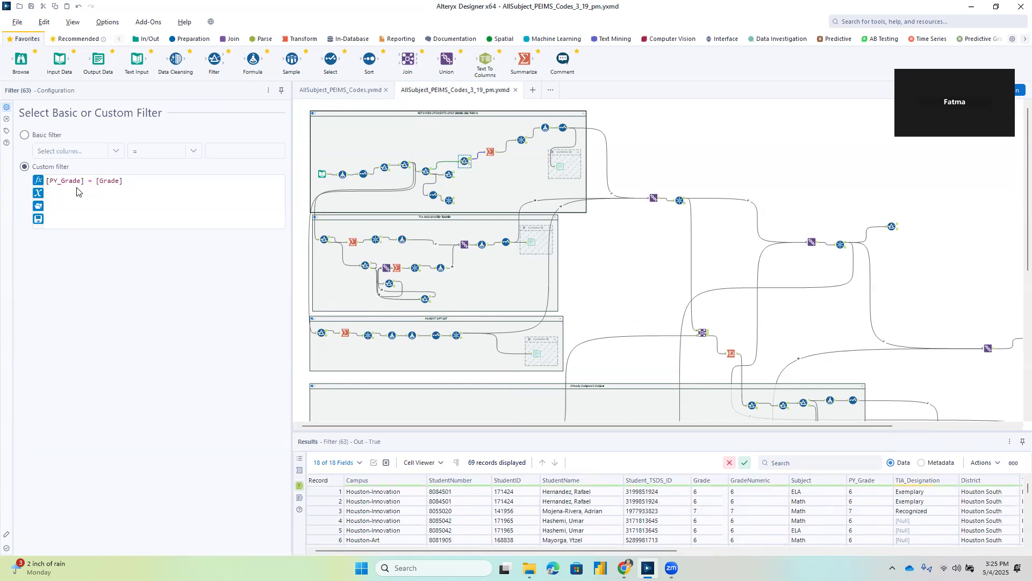
{"action": "left_click", "coordinate": [427, 171]}
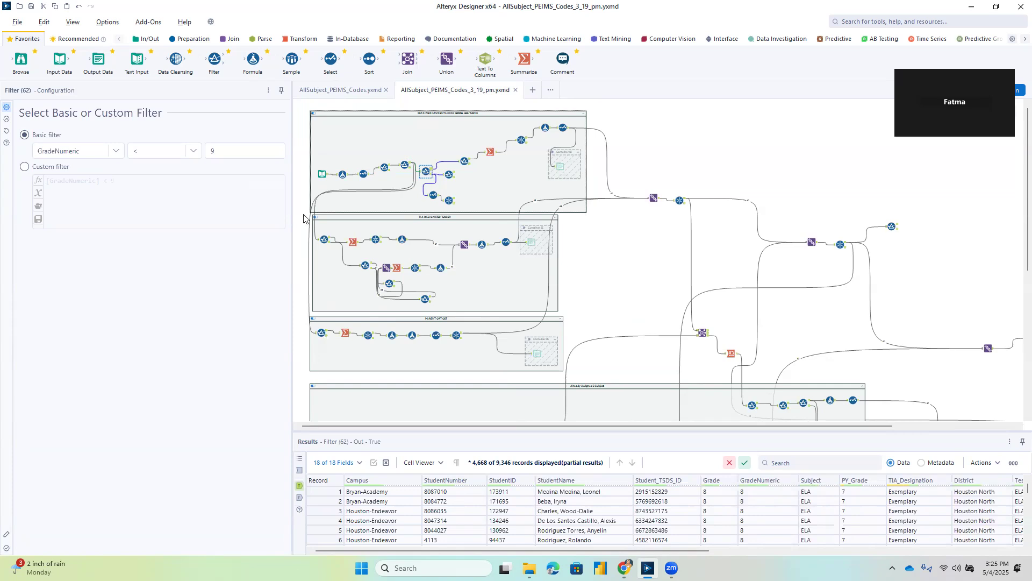
{"action": "left_click", "coordinate": [216, 155]}
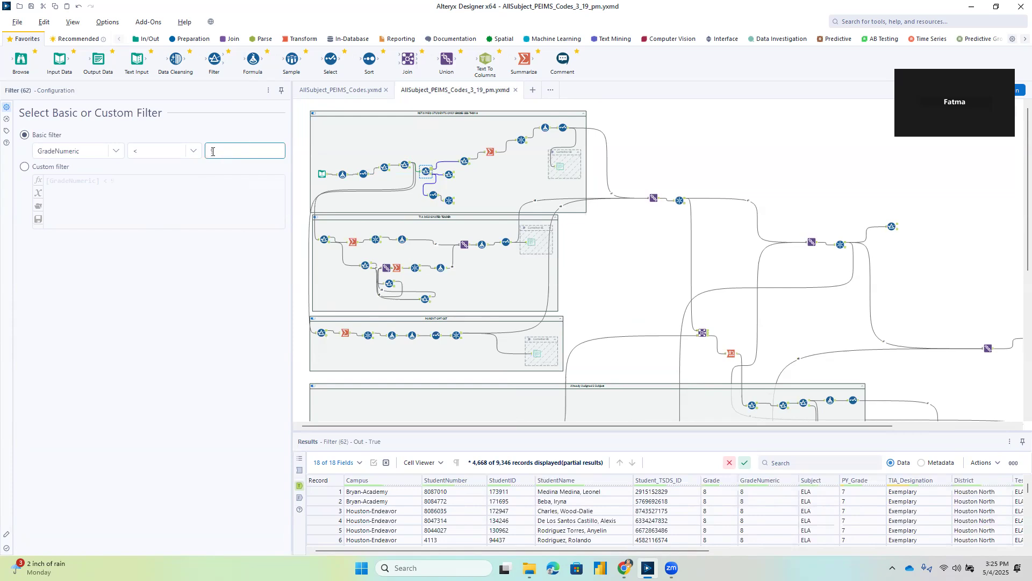
{"action": "left_click", "coordinate": [464, 161]}
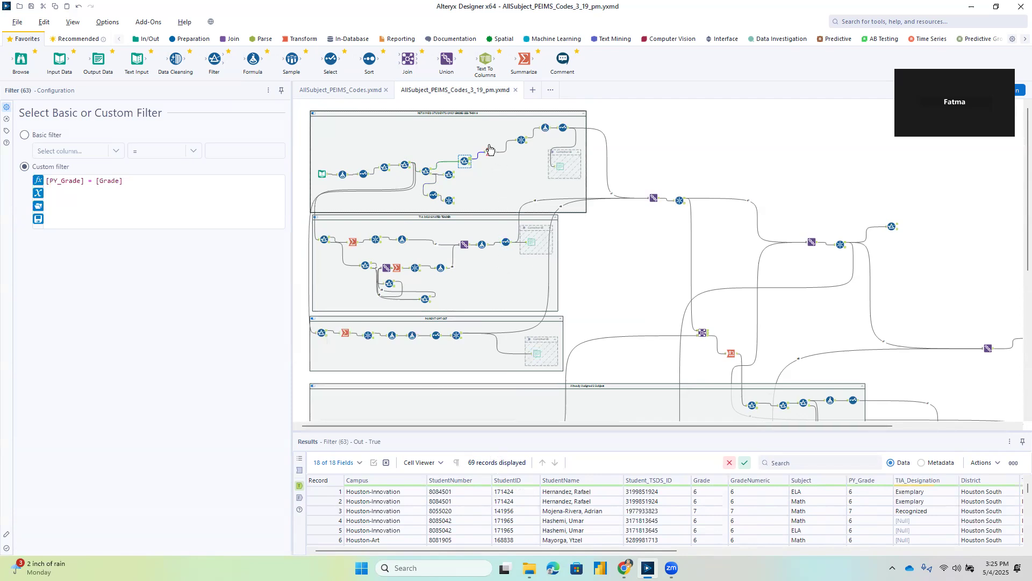
Review the first container's Summarize group-by fields and the columns checked in its Unique tool.
{"action": "left_click", "coordinate": [488, 151]}
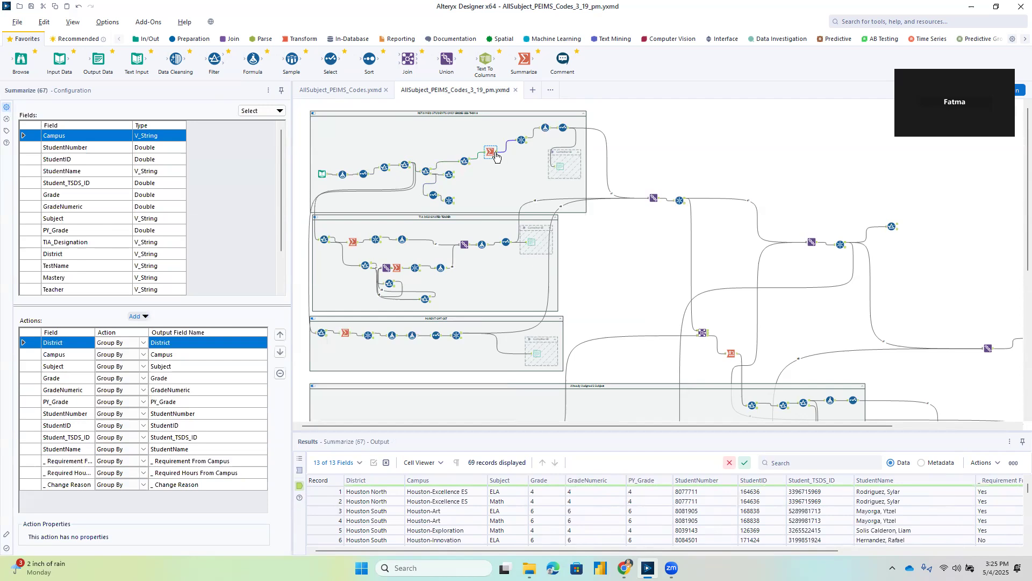
{"action": "left_click", "coordinate": [526, 146]}
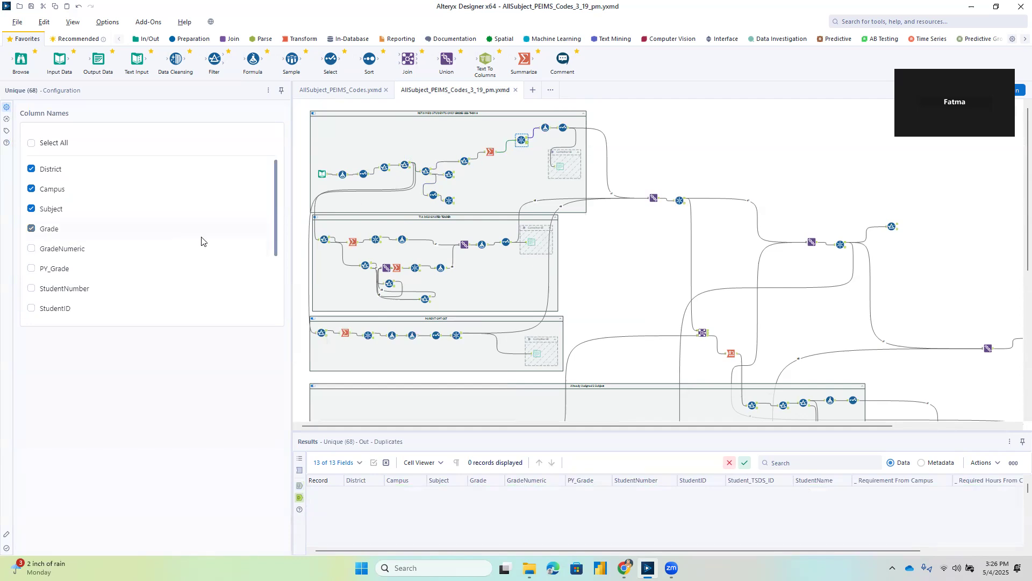
{"action": "scroll", "coordinate": [200, 240], "scroll_direction": "down", "scroll_amount": 3}
Review the Formula expressions for Code, requirement and required hours at the first container's end, plus the following Select tool's renamed fields.
{"action": "left_click", "coordinate": [544, 128]}
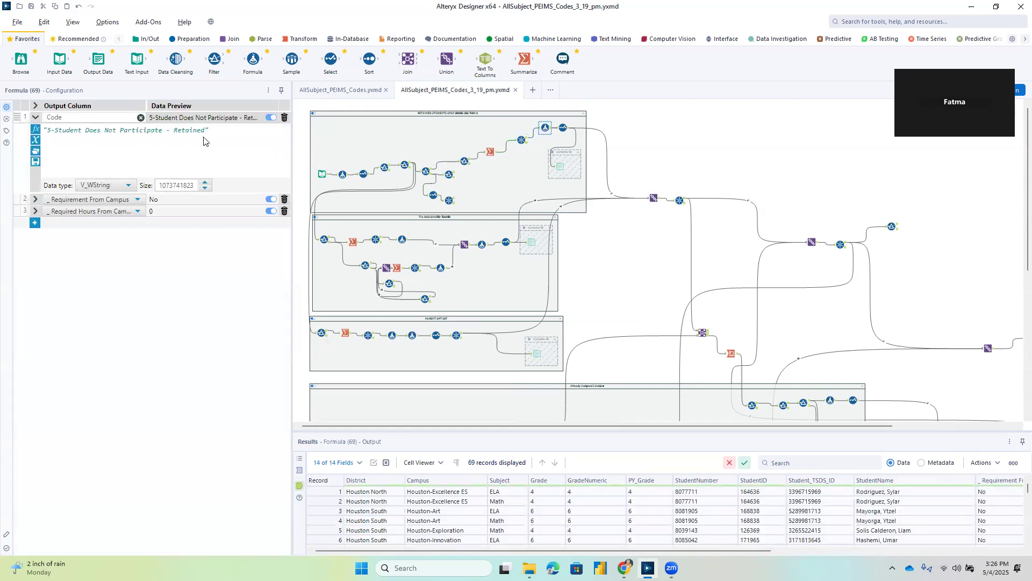
{"action": "left_click", "coordinate": [35, 199]}
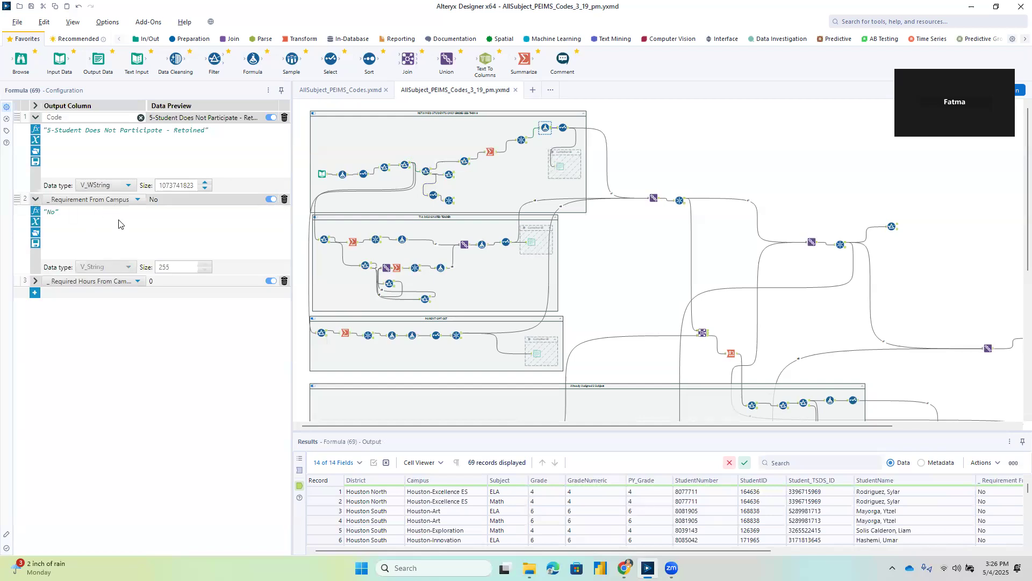
{"action": "left_click", "coordinate": [35, 281]}
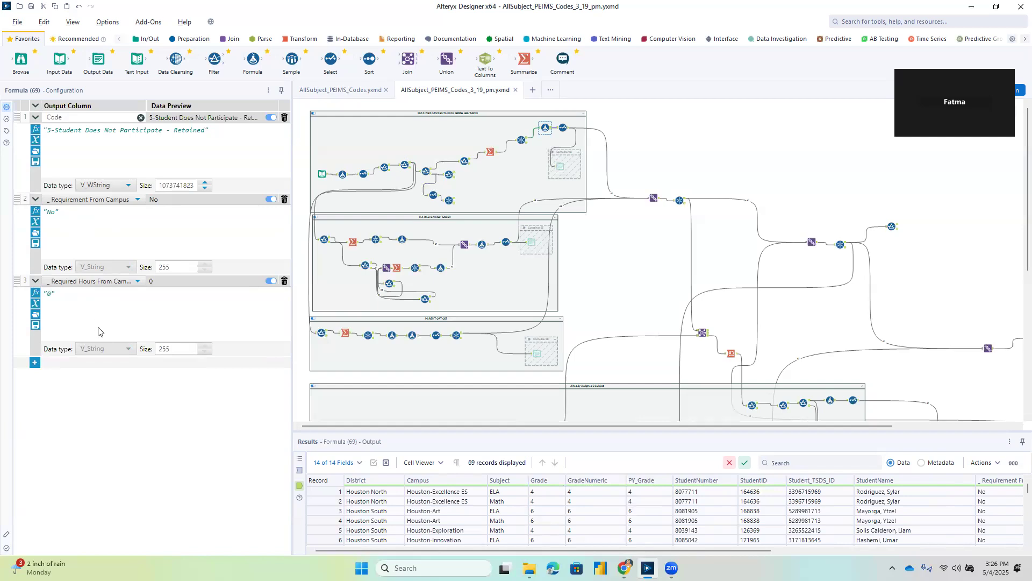
{"action": "left_click", "coordinate": [563, 129]}
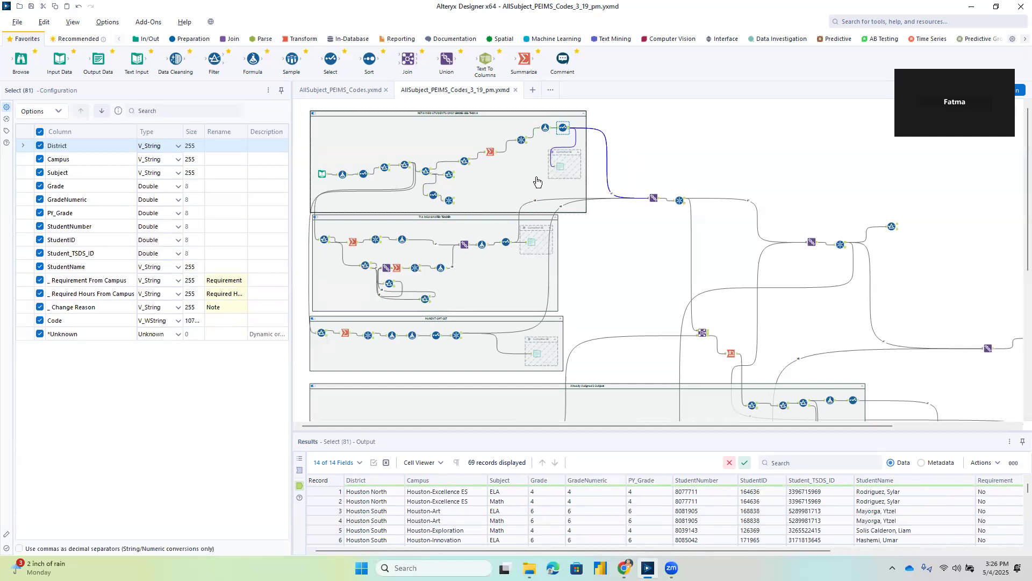
Enable the output container for retained students and widen the configuration area to read its CSV output path.
{"action": "left_click", "coordinate": [551, 155]}
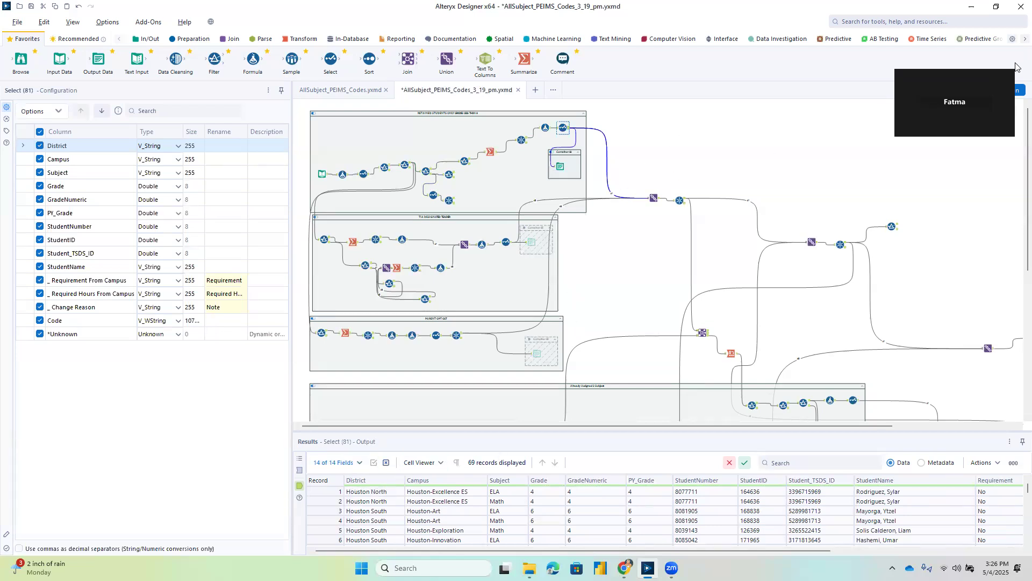
{"action": "left_click", "coordinate": [560, 167]}
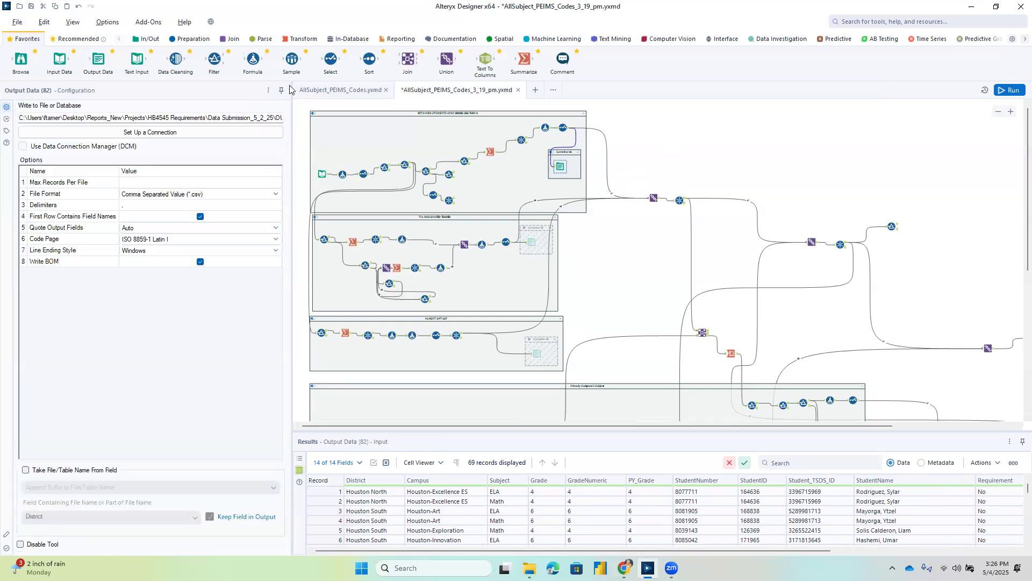
{"action": "left_click_drag", "start_coordinate": [292, 86], "coordinate": [505, 80]}
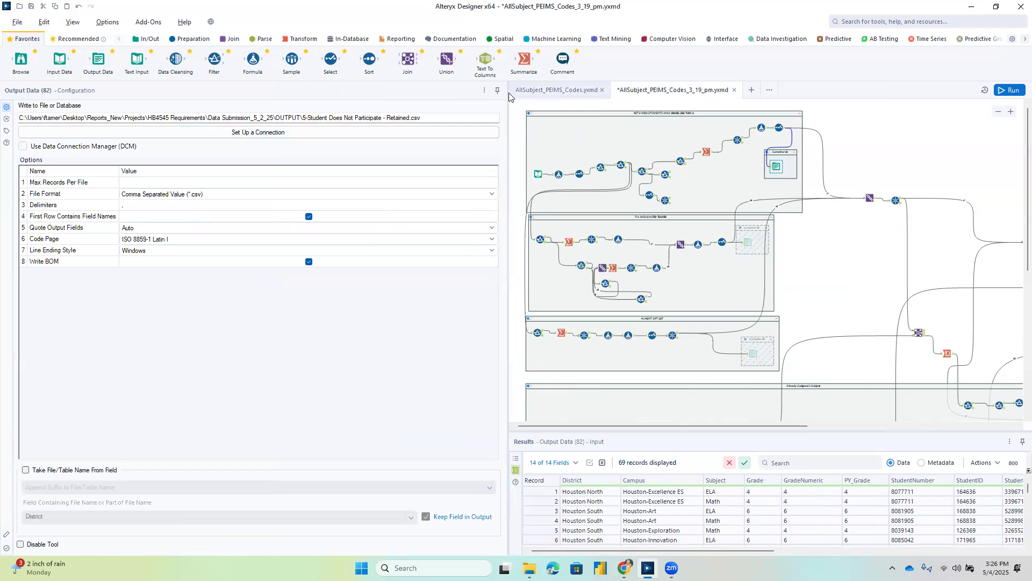
{"action": "left_click_drag", "start_coordinate": [507, 88], "coordinate": [399, 104]}
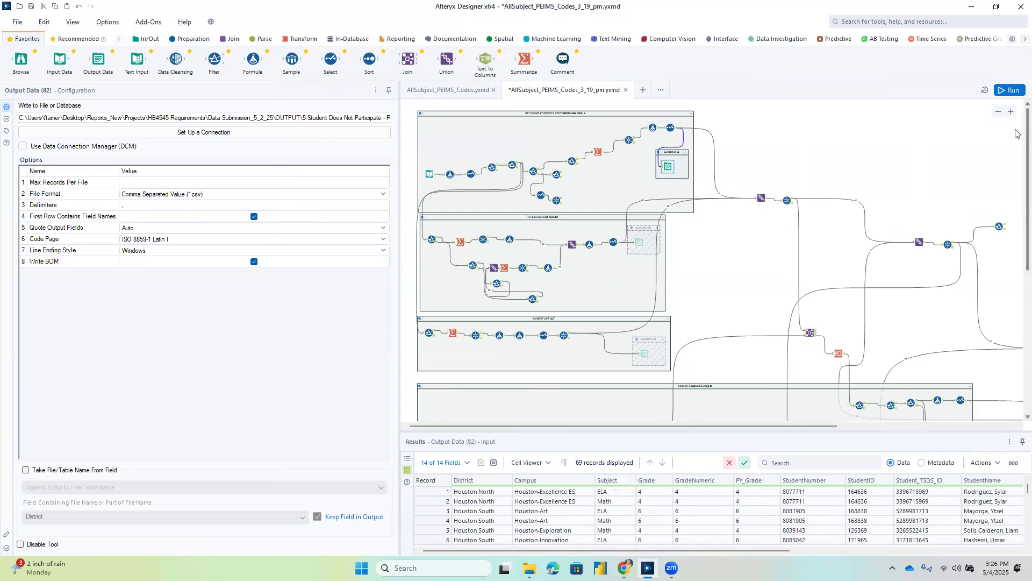
Run the workflow and disable the retained students output container again.
{"action": "left_click", "coordinate": [1011, 90]}
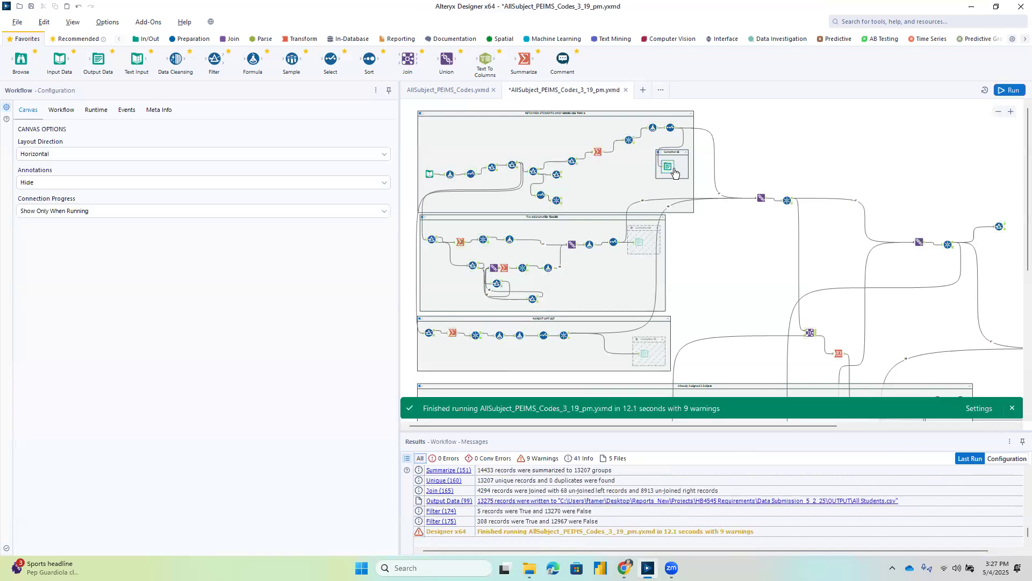
{"action": "left_click", "coordinate": [658, 152]}
{"action": "left_click", "coordinate": [659, 152]}
{"action": "left_click", "coordinate": [659, 152]}
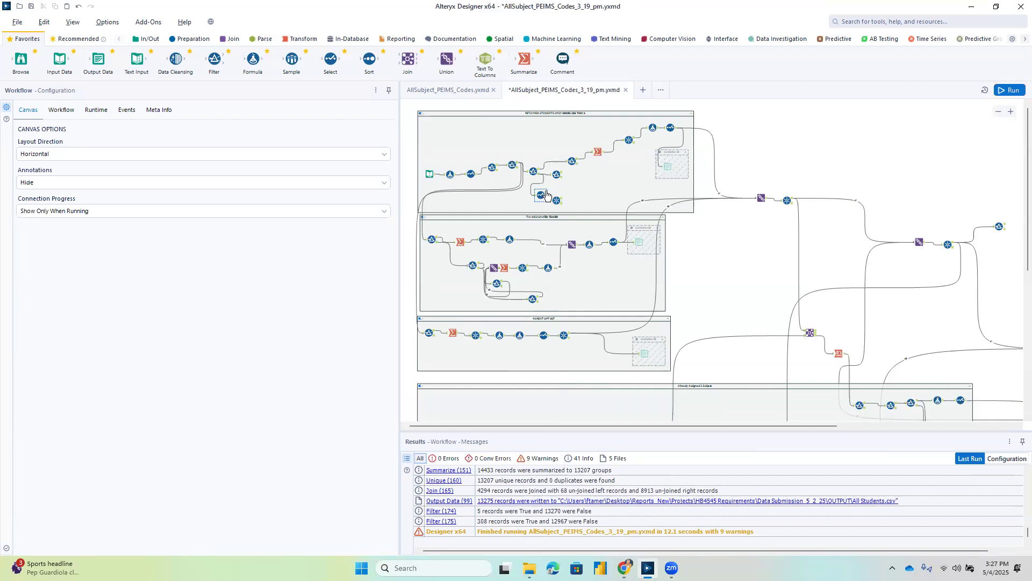
Trace the data through the TestName and Mastery filters to the TIA_Designation filter in the second container.
{"action": "left_click", "coordinate": [490, 169]}
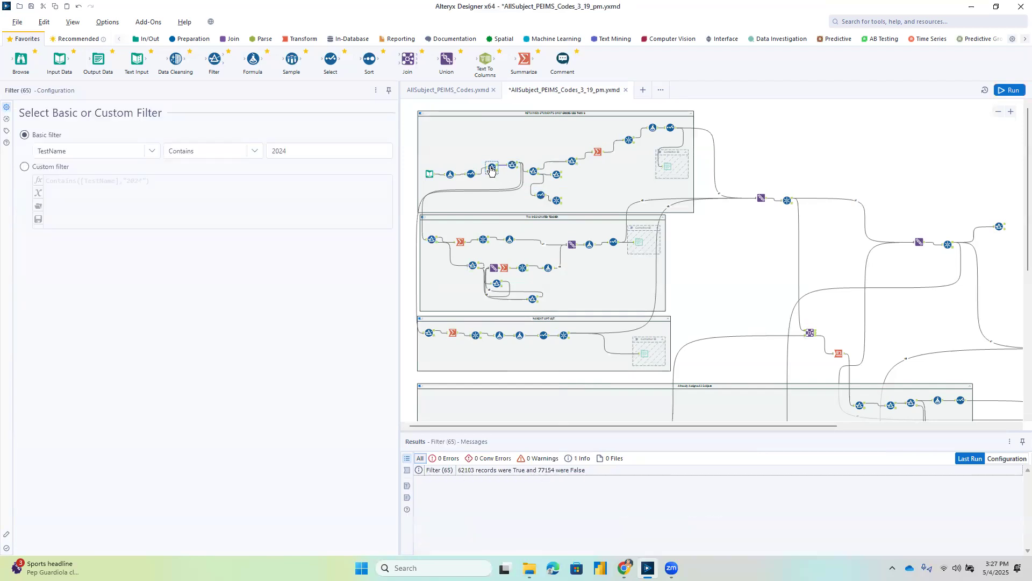
{"action": "left_click", "coordinate": [511, 167]}
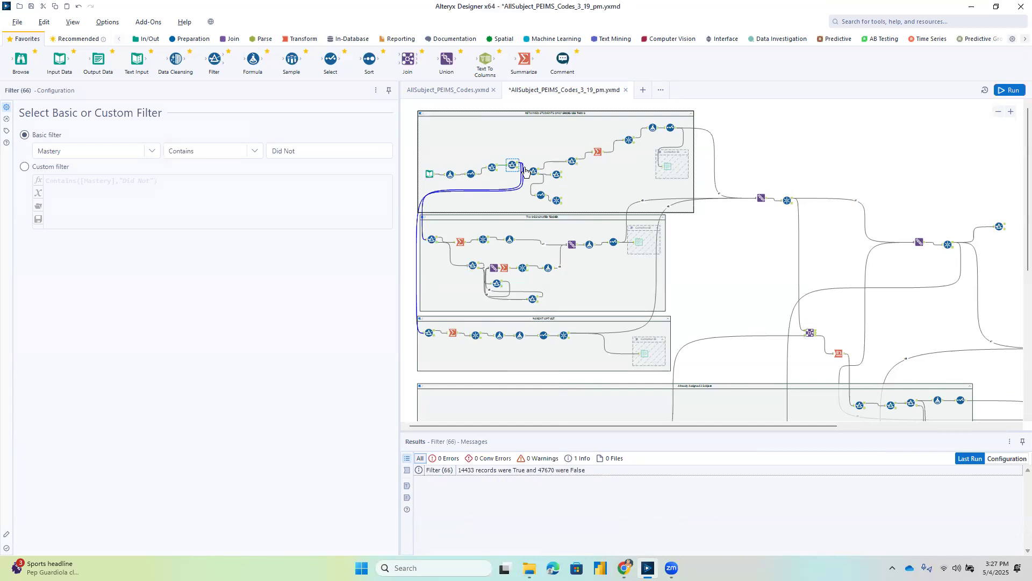
{"action": "left_click", "coordinate": [431, 237]}
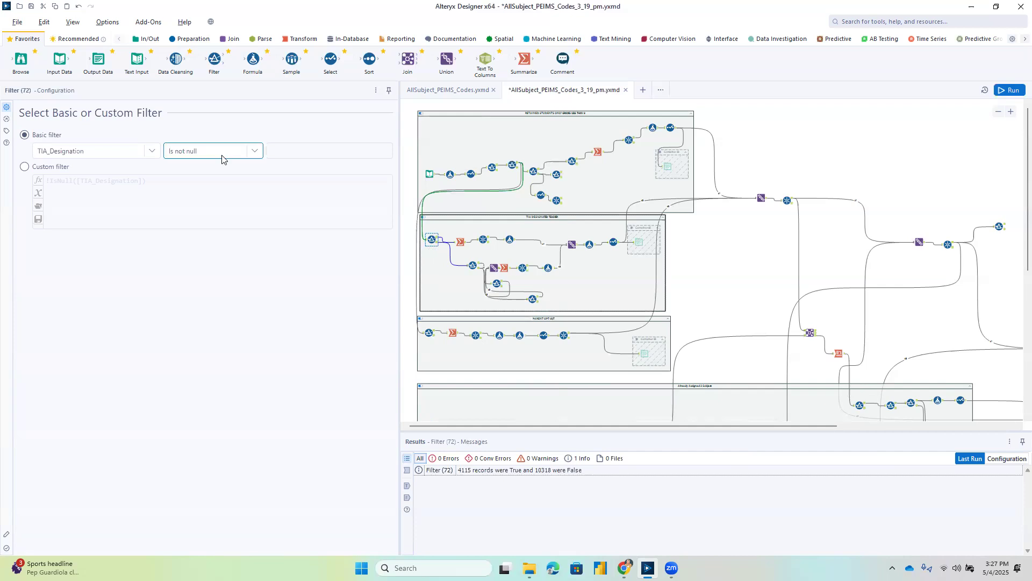
Compare the true and false output records of the TIA_Designation filter, checking the designation and teacher columns.
{"action": "left_click", "coordinate": [436, 237]}
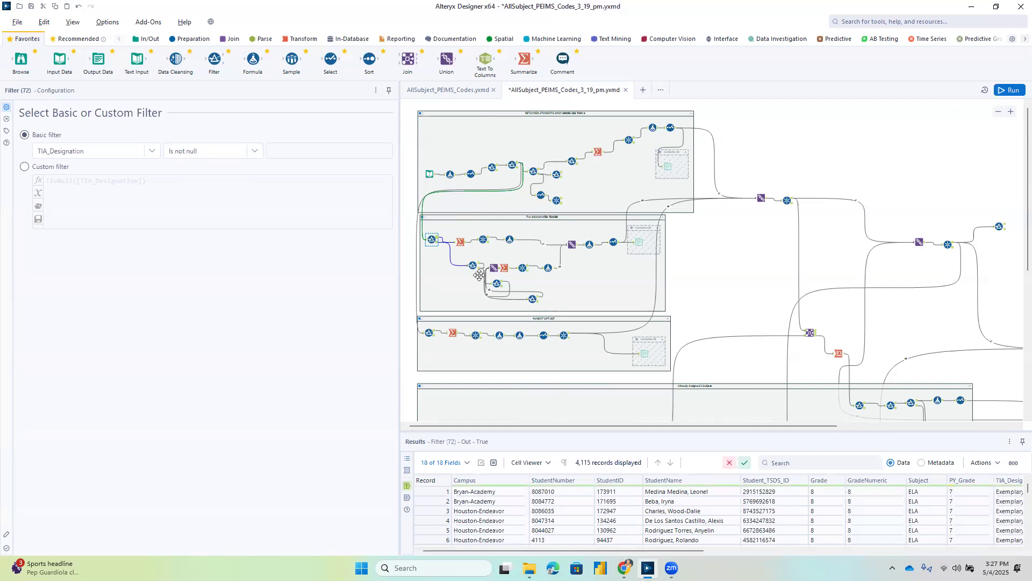
{"action": "left_click_drag", "start_coordinate": [696, 551], "coordinate": [906, 552]}
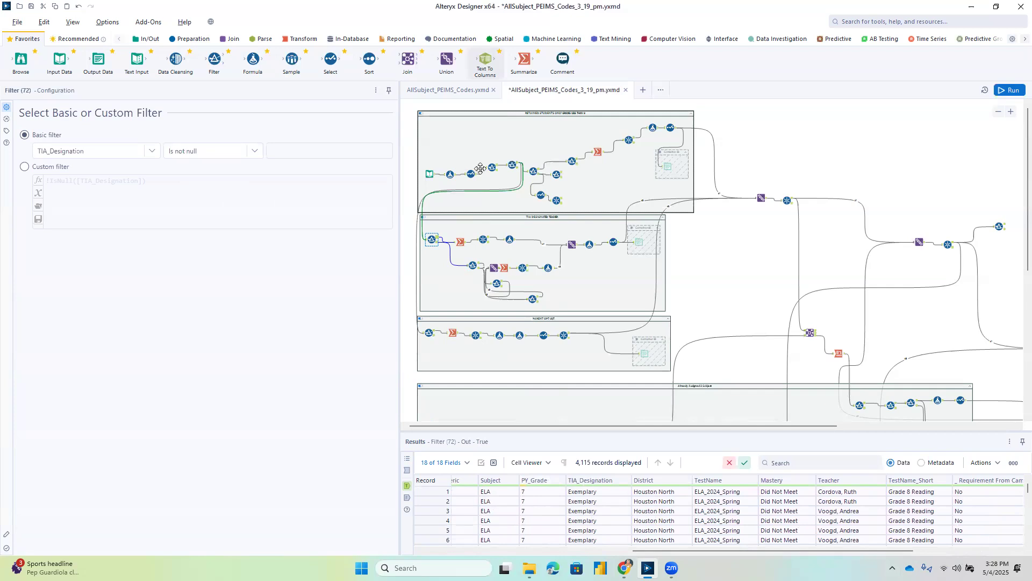
{"action": "left_click", "coordinate": [437, 245]}
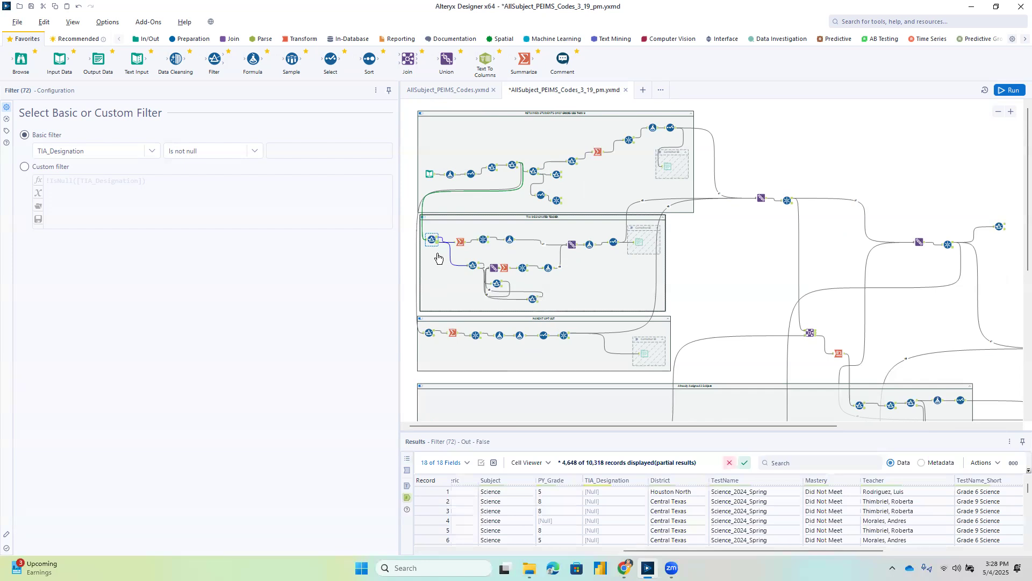
{"action": "left_click", "coordinate": [442, 268]}
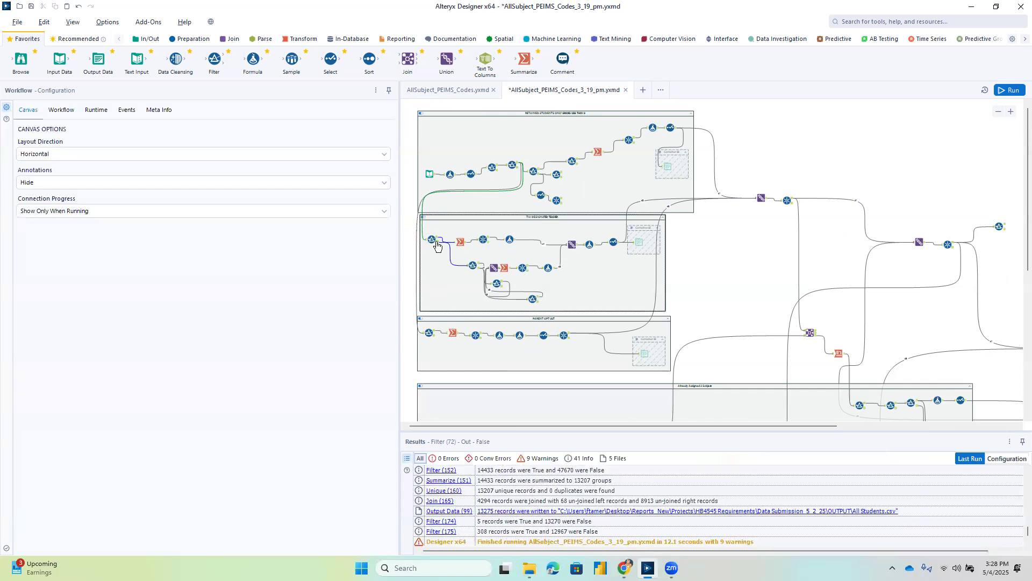
{"action": "left_click", "coordinate": [437, 244]}
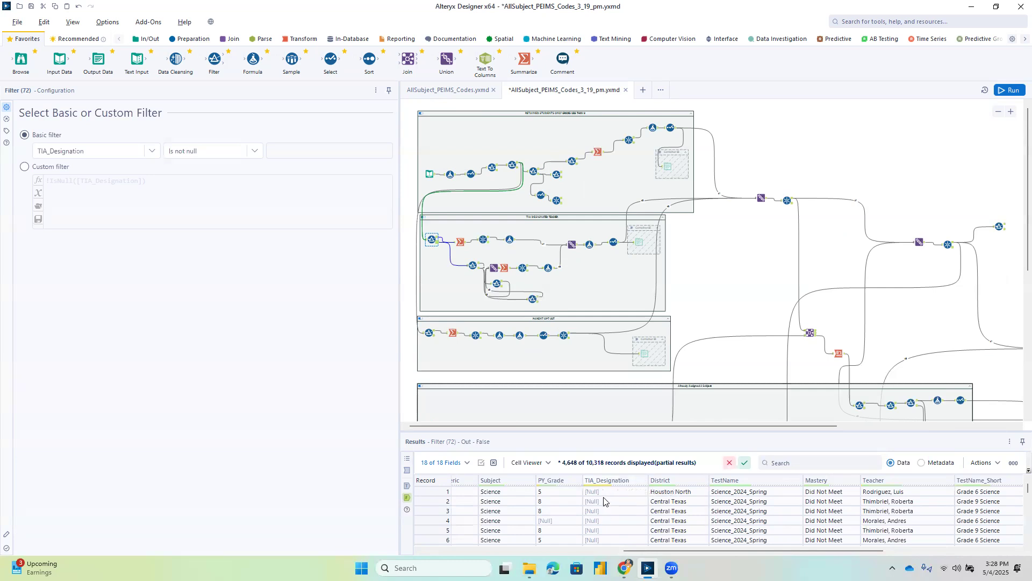
Review the second container's change reason filter and the Formula tool on that branch, checking its output records.
{"action": "left_click", "coordinate": [472, 266]}
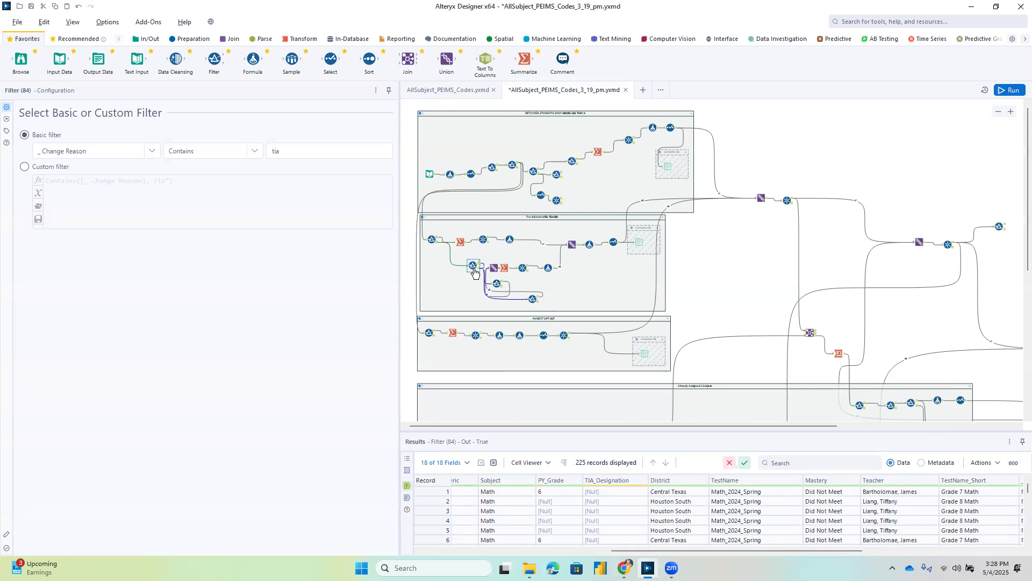
{"action": "left_click", "coordinate": [554, 271]}
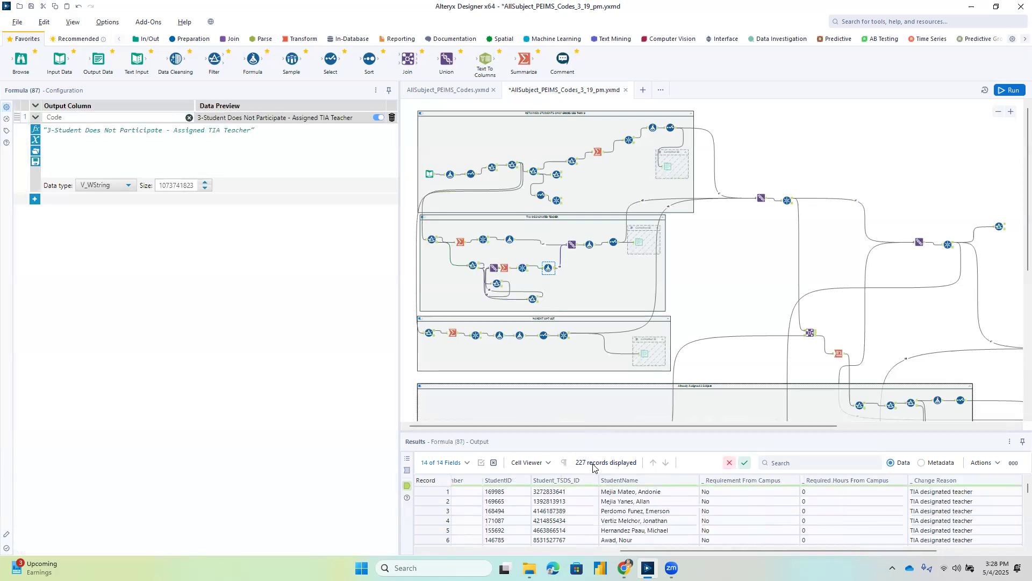
{"action": "left_click_drag", "start_coordinate": [818, 552], "coordinate": [821, 554]}
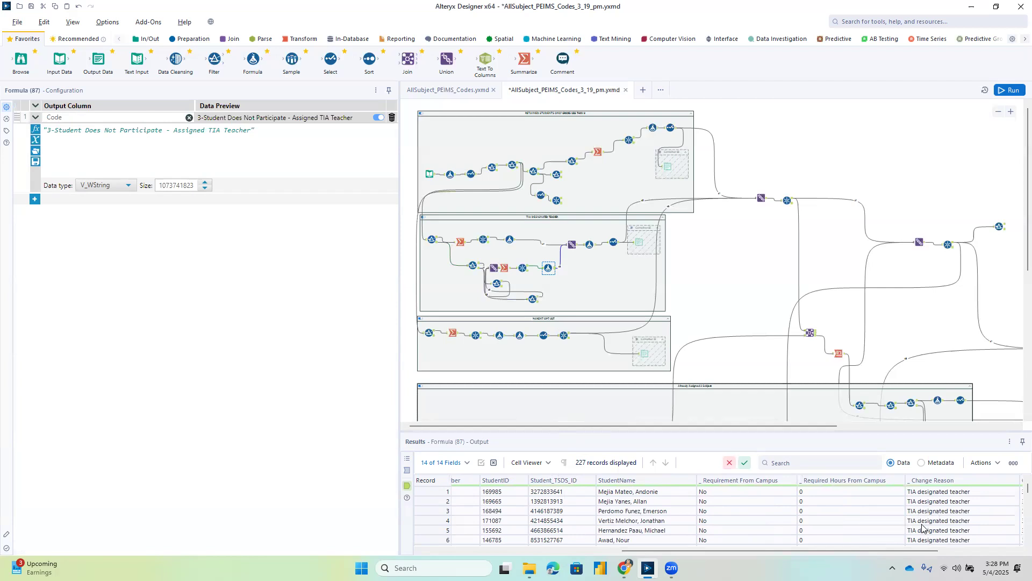
Check the Summarize tool and the Unique tool's unique and duplicate outputs on the second container's upper branch.
{"action": "left_click", "coordinate": [463, 245]}
{"action": "left_click", "coordinate": [487, 240]}
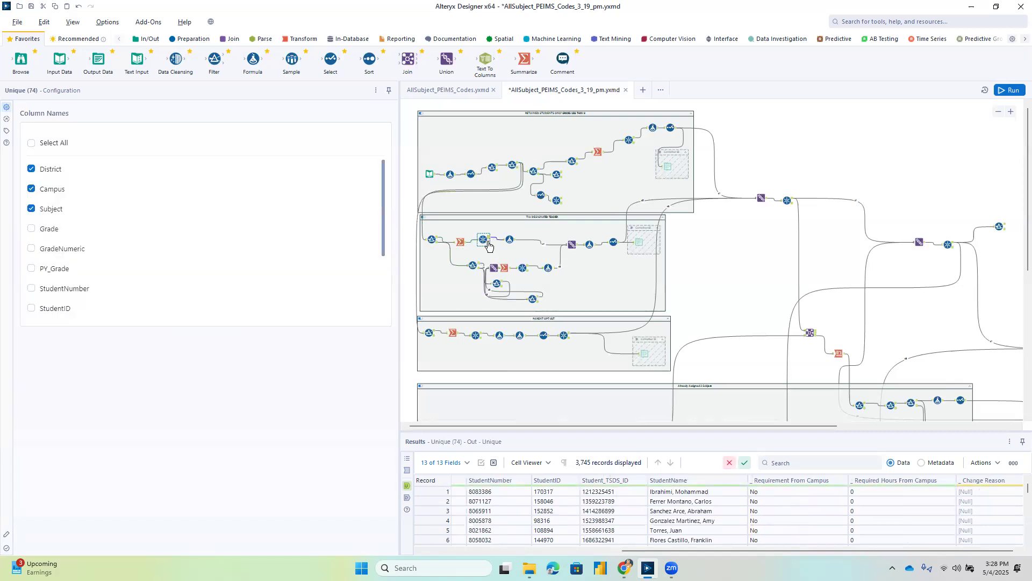
{"action": "left_click", "coordinate": [488, 245]}
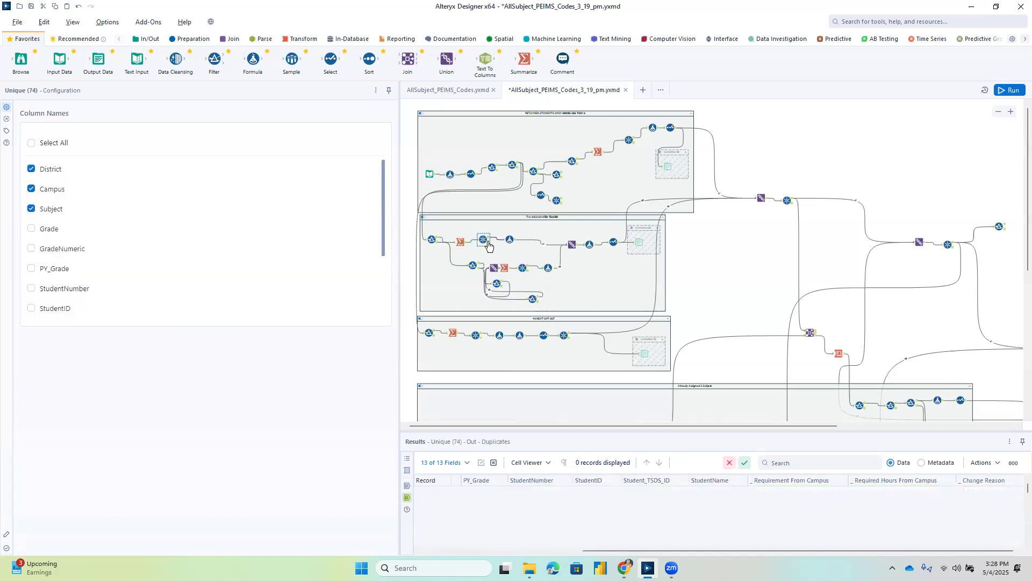
Compare the Code formulas on the upper and lower branches of the second container, checking their records.
{"action": "left_click", "coordinate": [515, 243]}
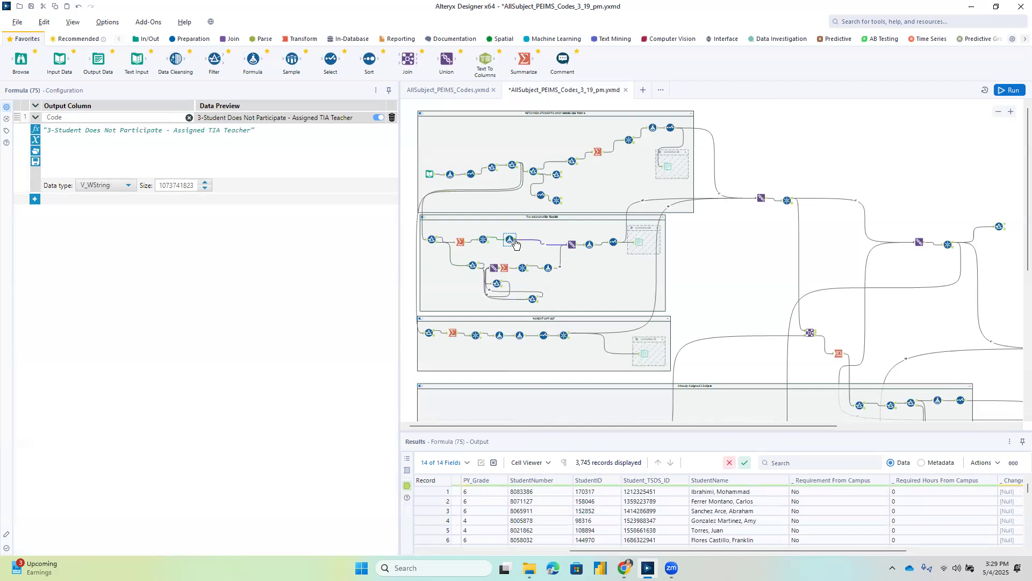
{"action": "left_click", "coordinate": [546, 271]}
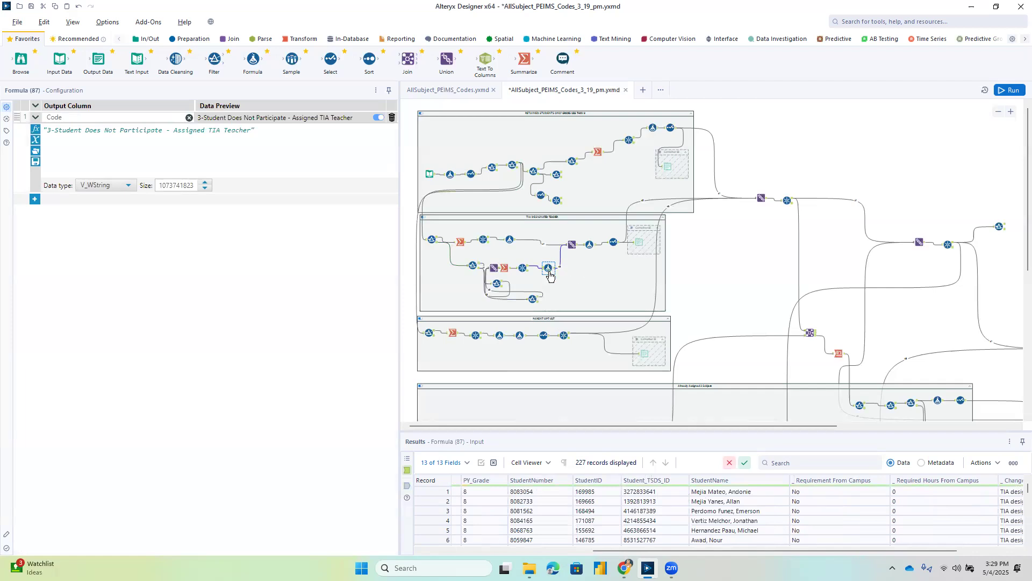
{"action": "left_click", "coordinate": [512, 241]}
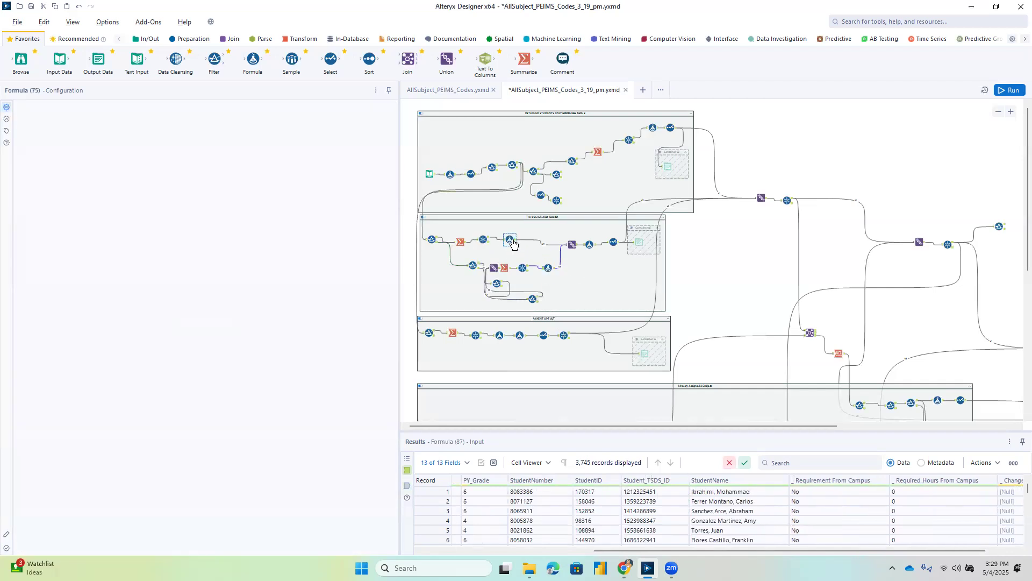
Review the second container's Union, Requirement From Campus formula and Select tool, checking the output through to the Code column.
{"action": "left_click", "coordinate": [577, 249]}
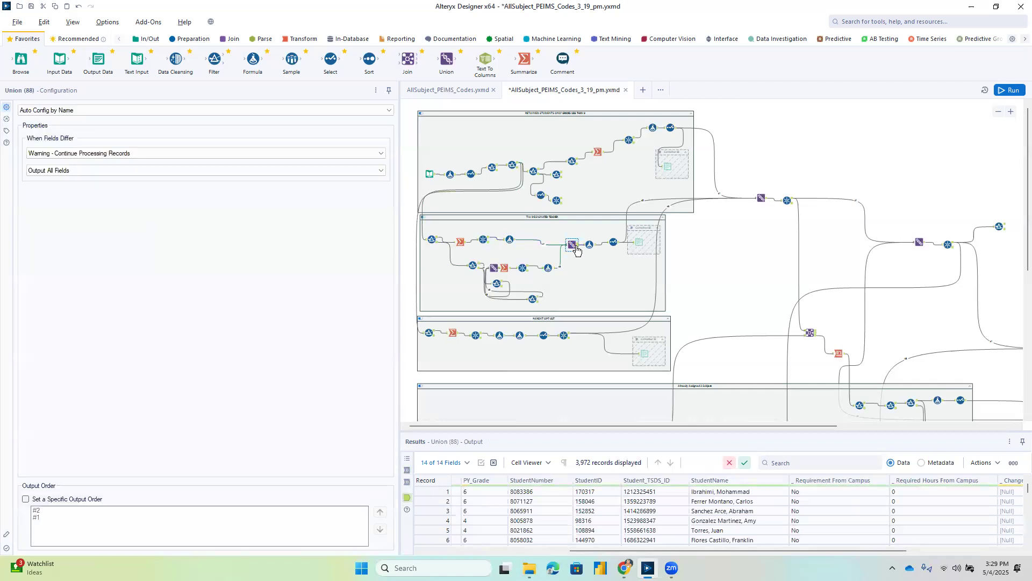
{"action": "left_click", "coordinate": [591, 248]}
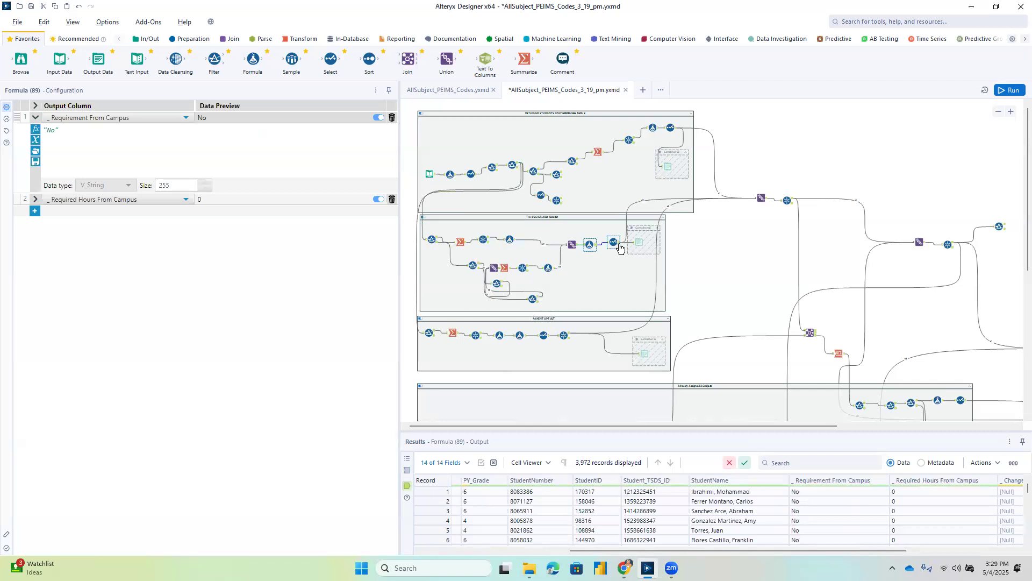
{"action": "left_click", "coordinate": [619, 246]}
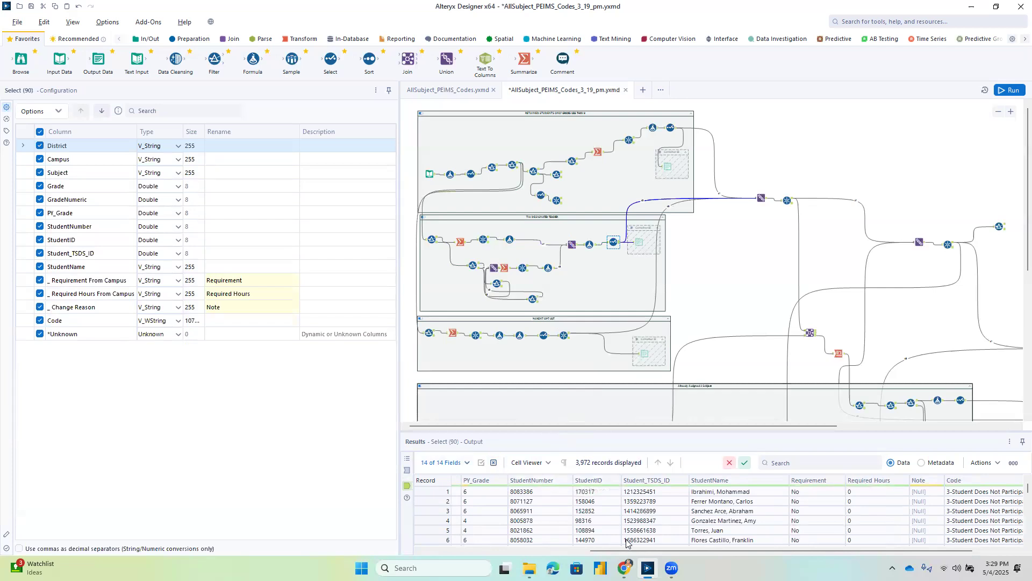
{"action": "left_click_drag", "start_coordinate": [626, 550], "coordinate": [647, 548]}
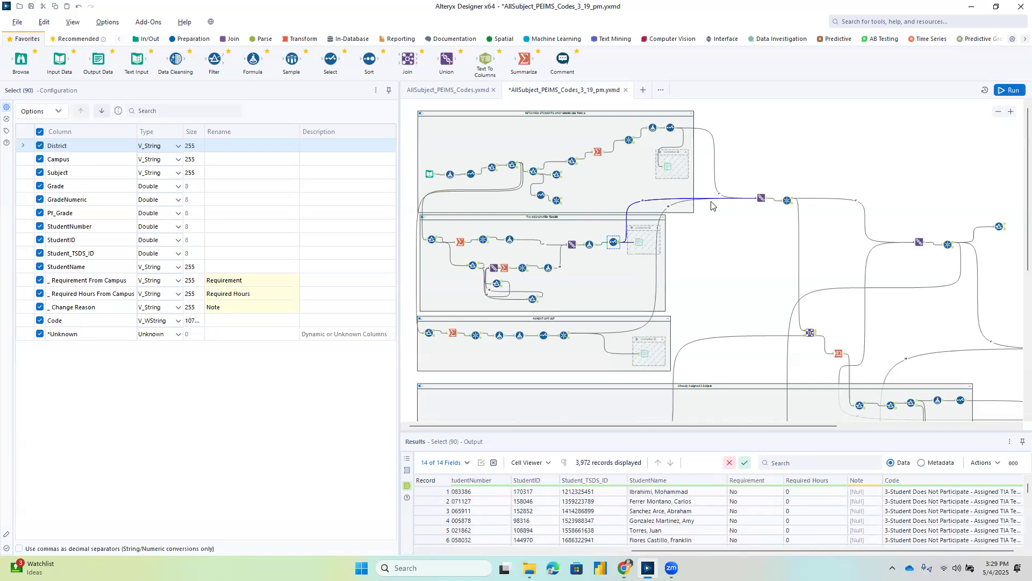
Inspect the Union that combines the three containers and the unique and duplicate outputs of the Unique tool after it.
{"action": "left_click", "coordinate": [763, 199]}
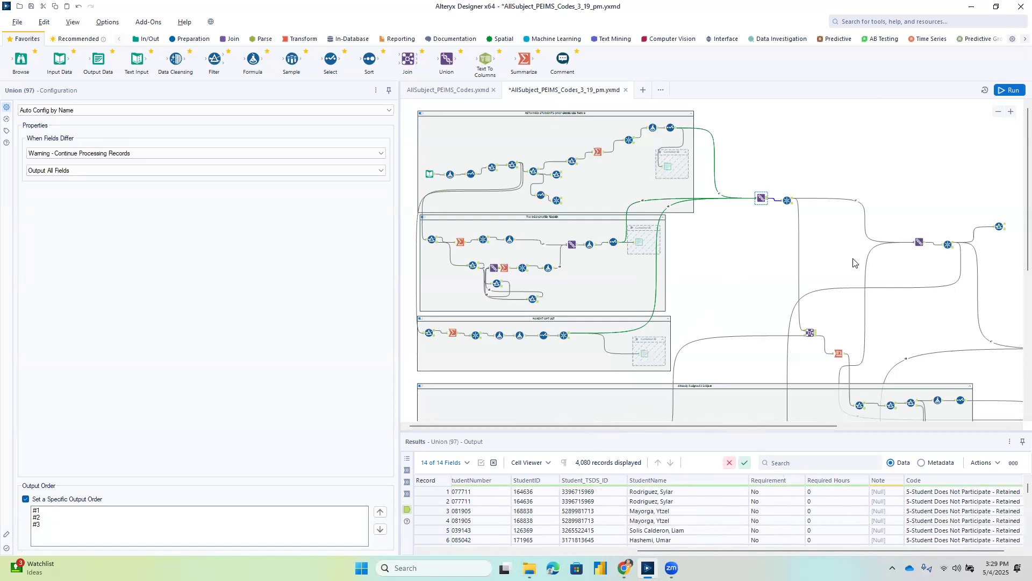
{"action": "left_click", "coordinate": [785, 200]}
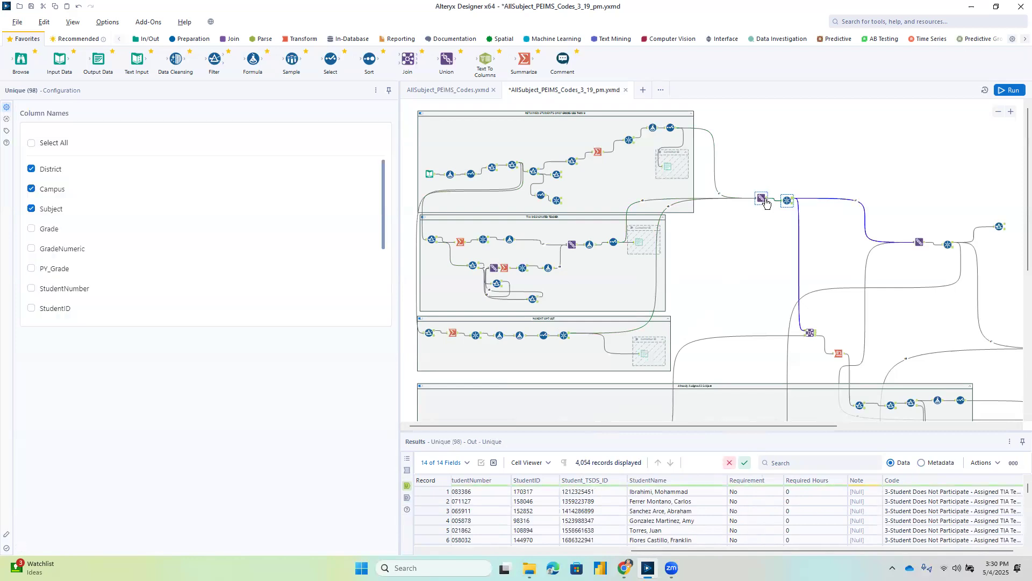
{"action": "left_click", "coordinate": [762, 198]}
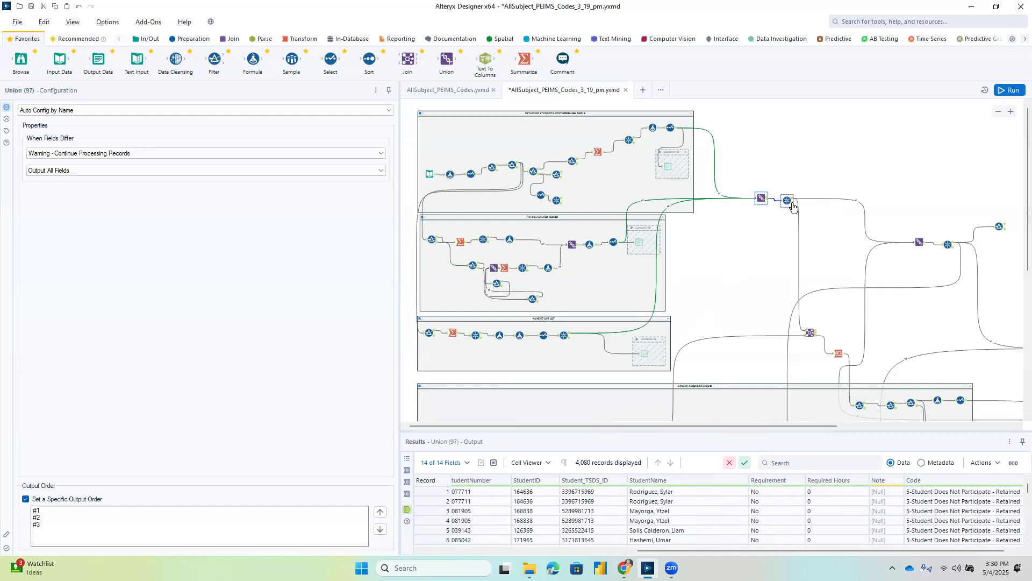
{"action": "left_click", "coordinate": [790, 204]}
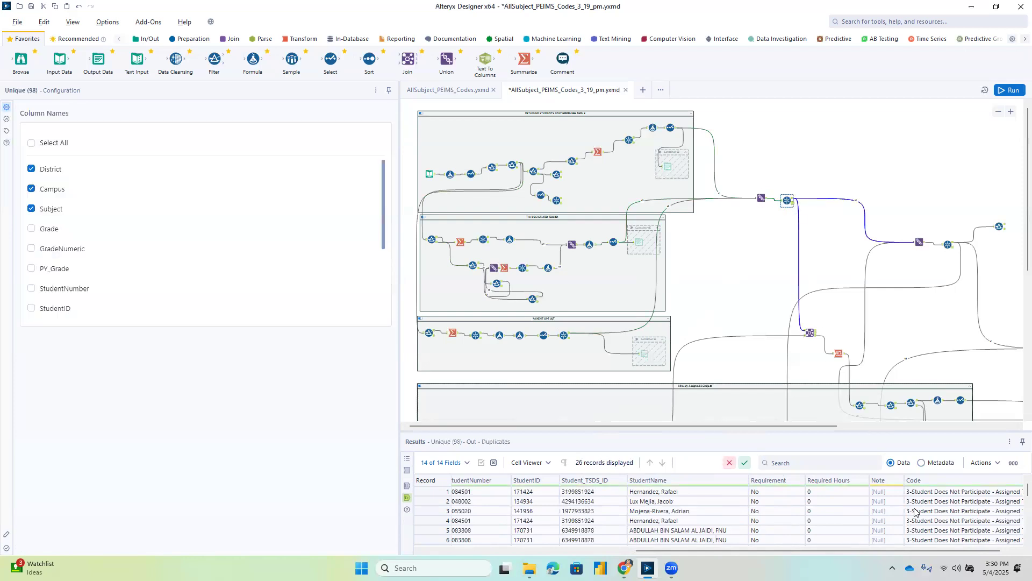
Examine the duplicate records of the combined Unique tool, from the subject and grade columns across to the Code column.
{"action": "left_click_drag", "start_coordinate": [936, 551], "coordinate": [816, 554]}
{"action": "scroll", "coordinate": [571, 515], "scroll_direction": "down", "scroll_amount": 7}
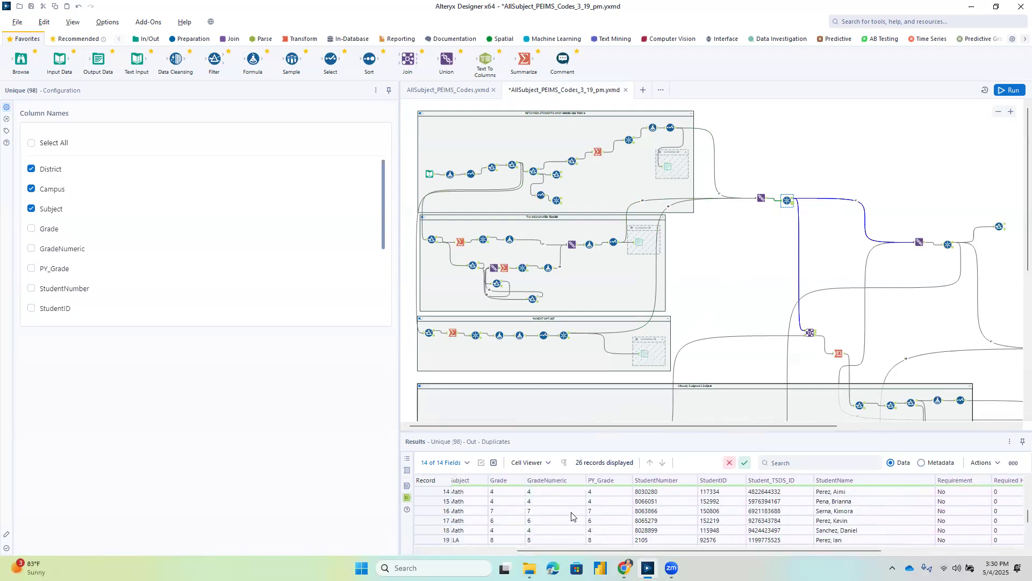
{"action": "left_click_drag", "start_coordinate": [716, 550], "coordinate": [860, 551]}
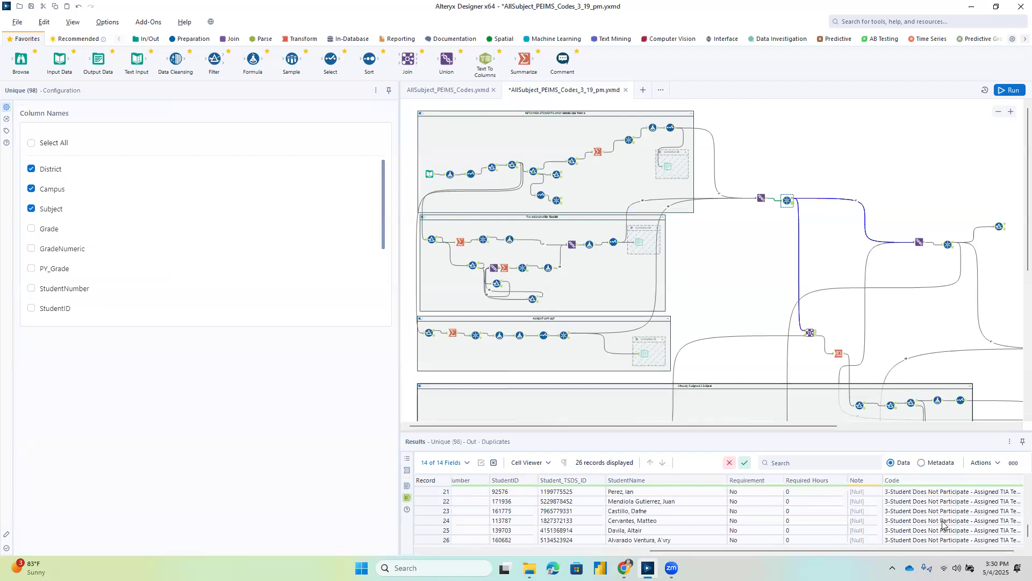
{"action": "left_click_drag", "start_coordinate": [785, 549], "coordinate": [745, 554]}
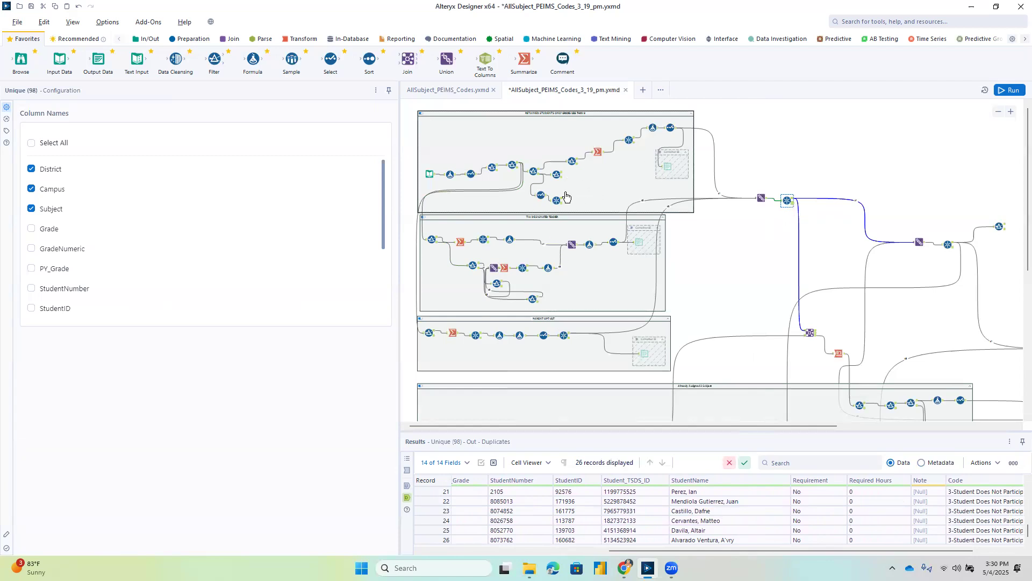
Add a Summarize tool above the combined branch and connect the Unique tool's unique output to it.
{"action": "left_click", "coordinate": [793, 201]}
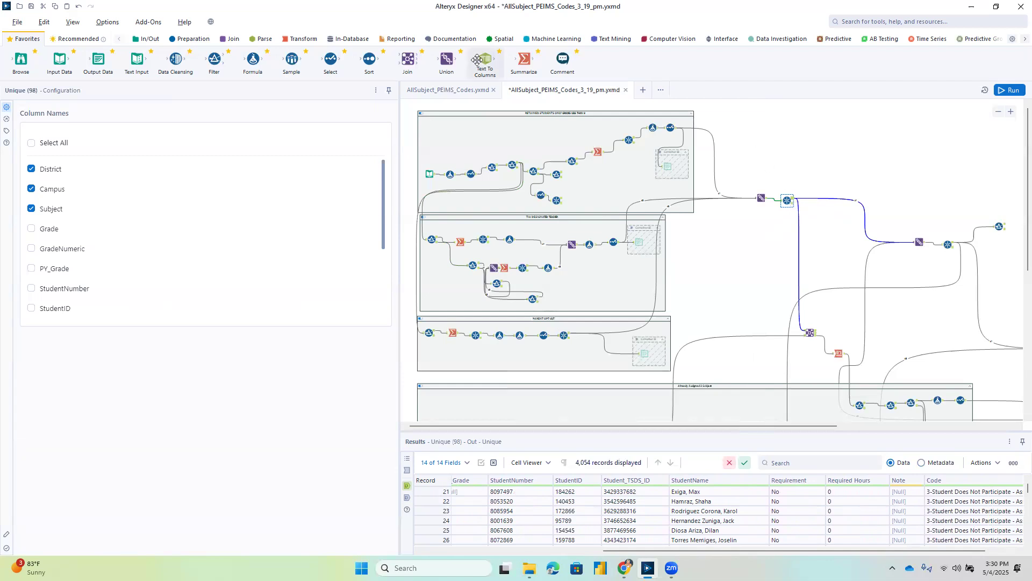
{"action": "mouse_move", "coordinate": [525, 58]}
{"action": "left_mouse_down"}
{"action": "mouse_move", "coordinate": [817, 124]}
{"action": "mouse_move", "coordinate": [824, 151]}
{"action": "left_mouse_up"}
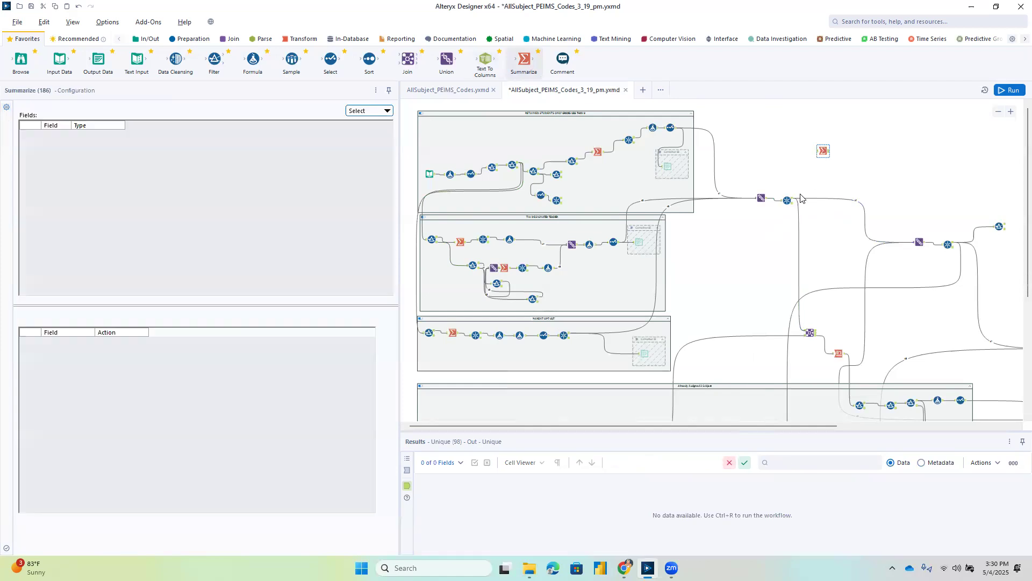
{"action": "left_click_drag", "start_coordinate": [794, 201], "coordinate": [820, 151]}
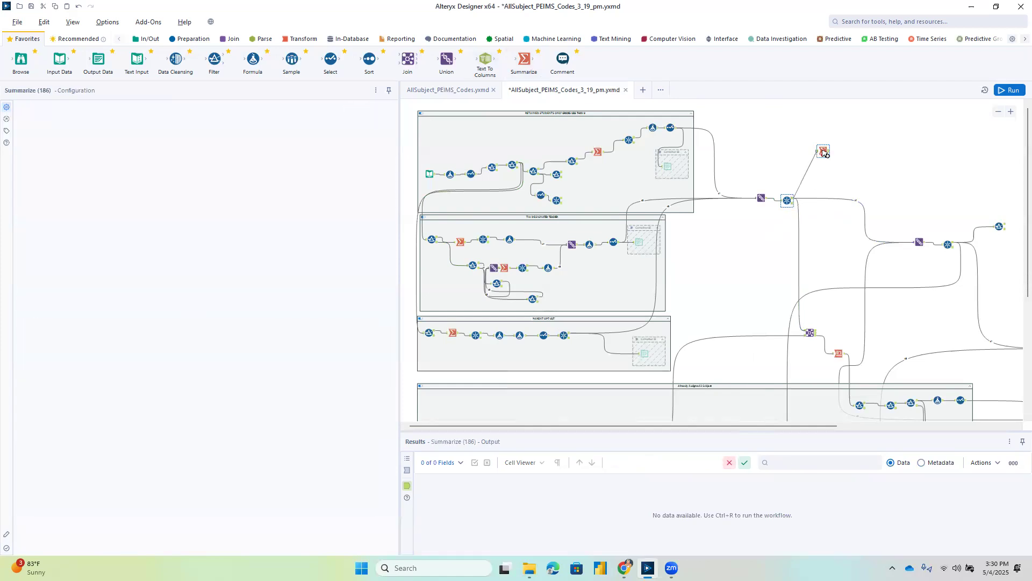
Group the new Summarize tool by the Code field, run the workflow and view the tool's output.
{"action": "left_click", "coordinate": [821, 151]}
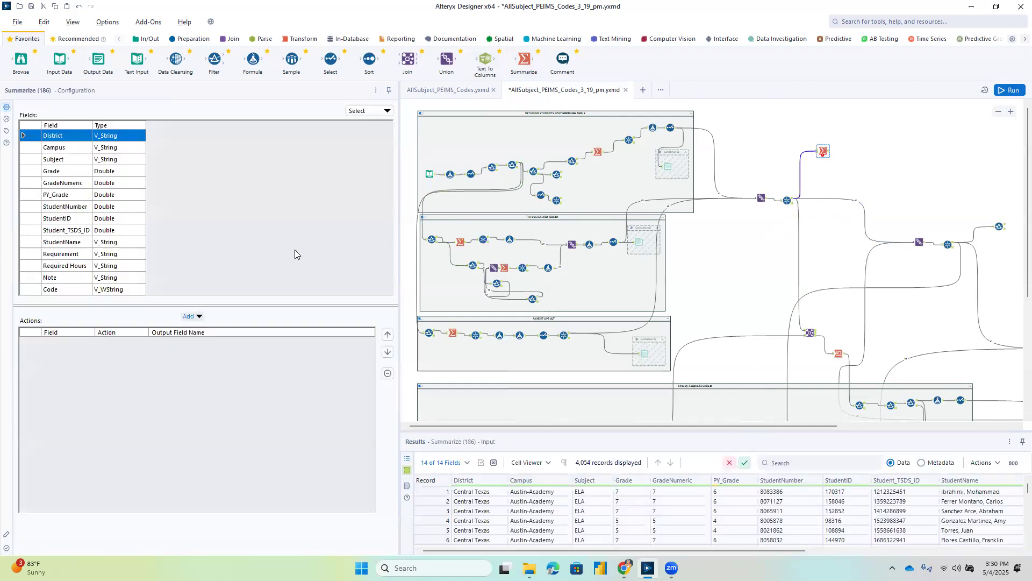
{"action": "left_click", "coordinate": [189, 316]}
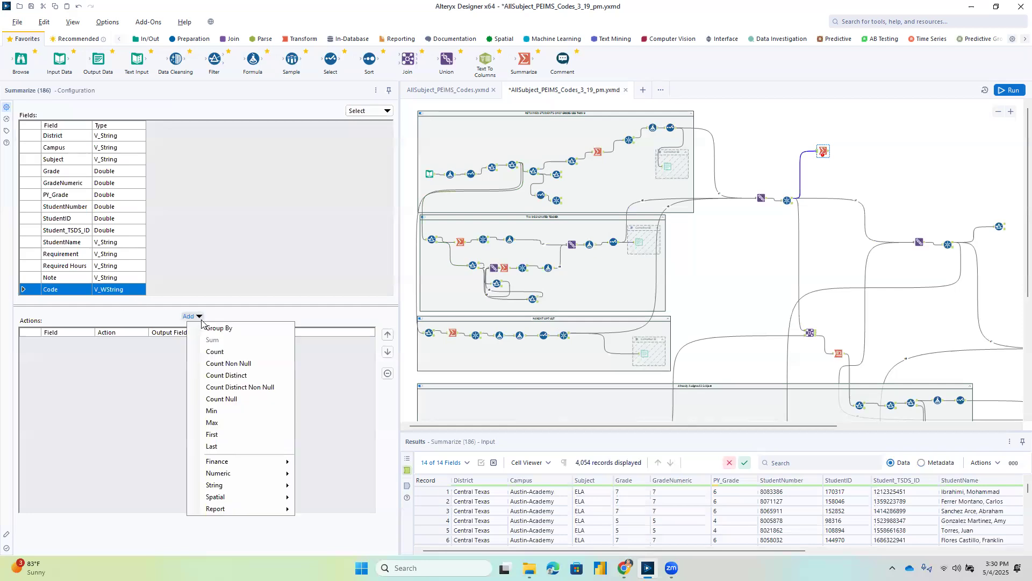
{"action": "left_click", "coordinate": [209, 329]}
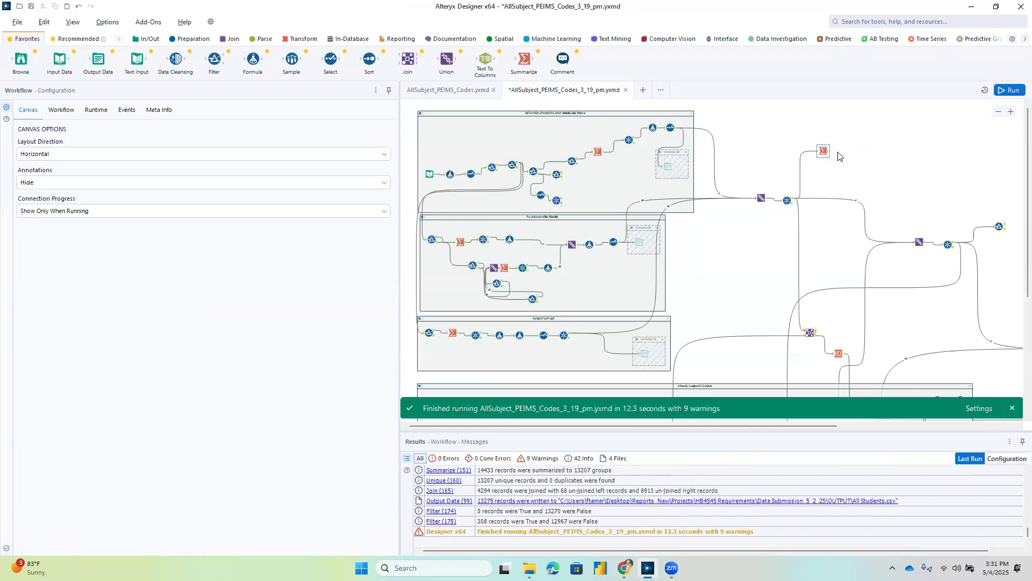
{"action": "left_click", "coordinate": [824, 151]}
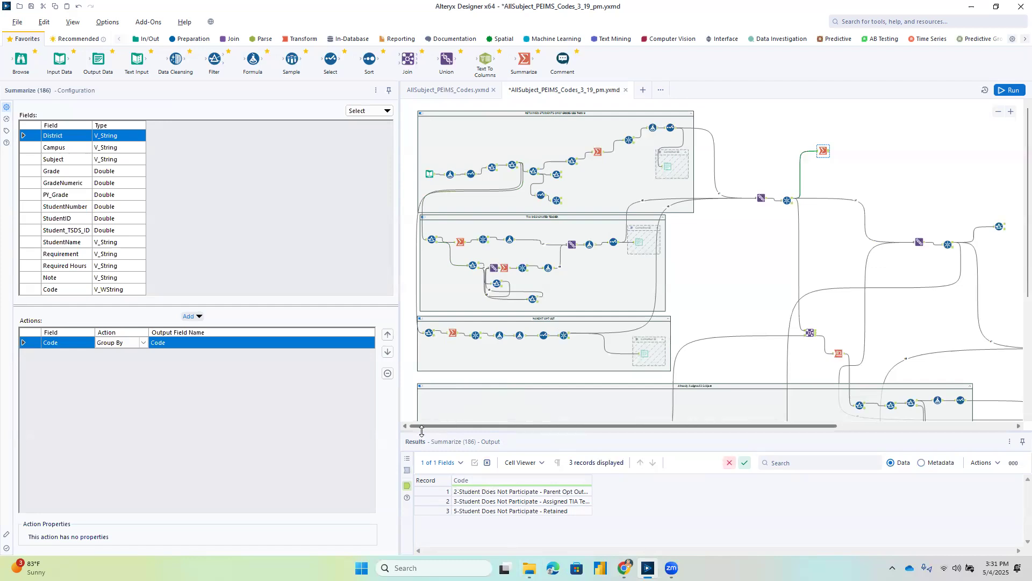
Trace the third container's change reason filter back to the TestName and Mastery filters in the first container.
{"action": "left_click", "coordinate": [428, 334]}
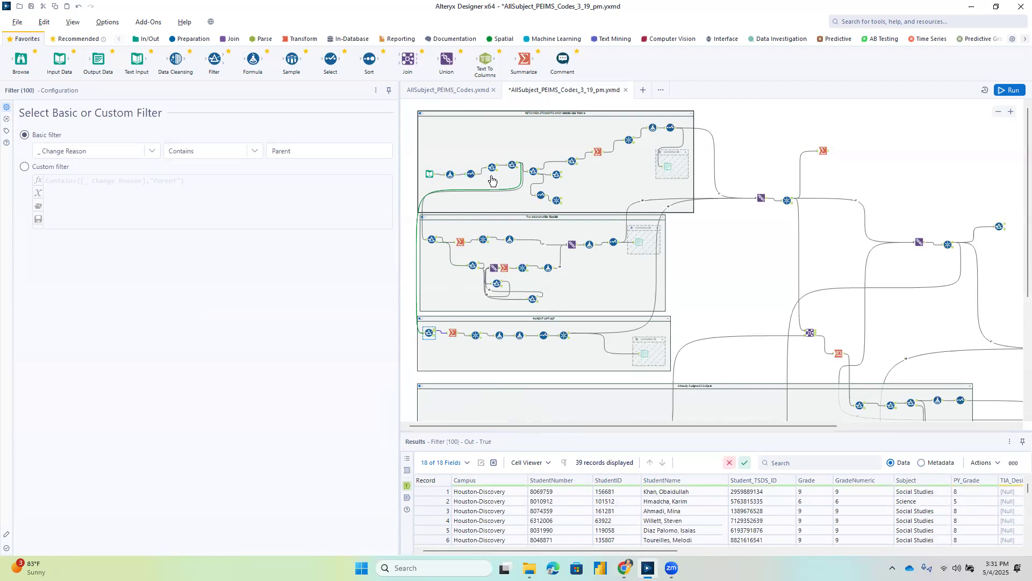
{"action": "left_click", "coordinate": [491, 171]}
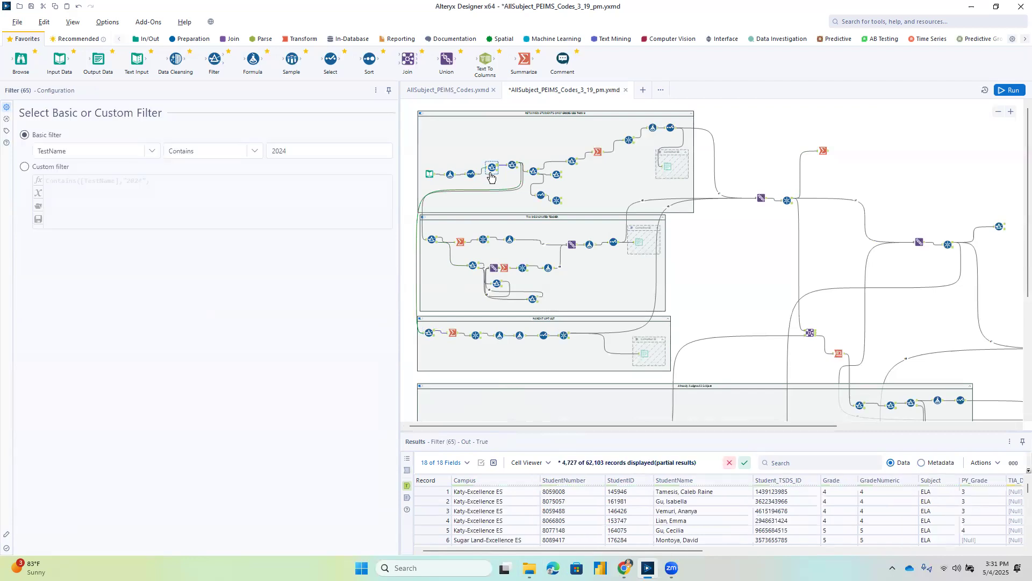
{"action": "left_click", "coordinate": [513, 167]}
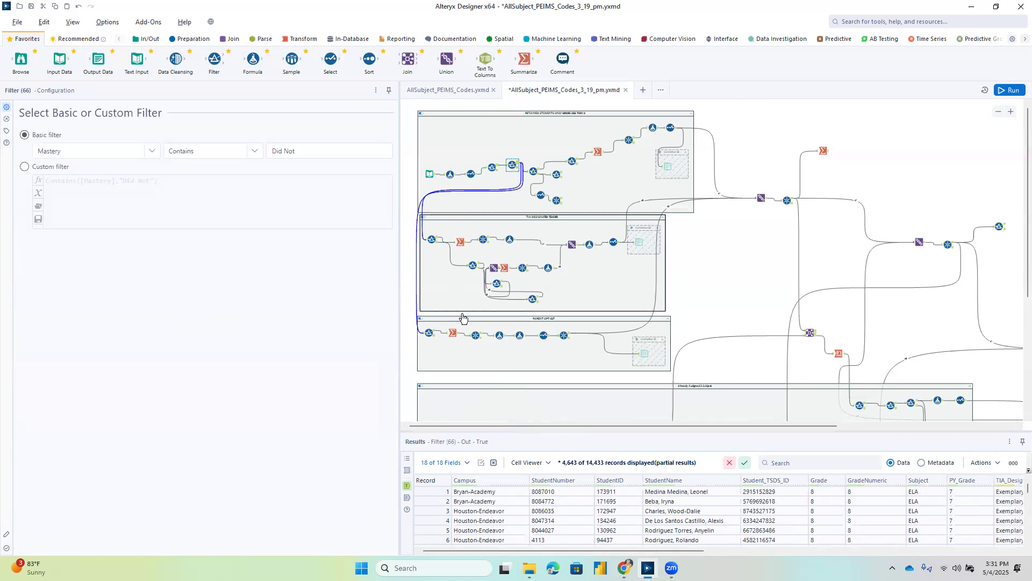
{"action": "left_click", "coordinate": [430, 331]}
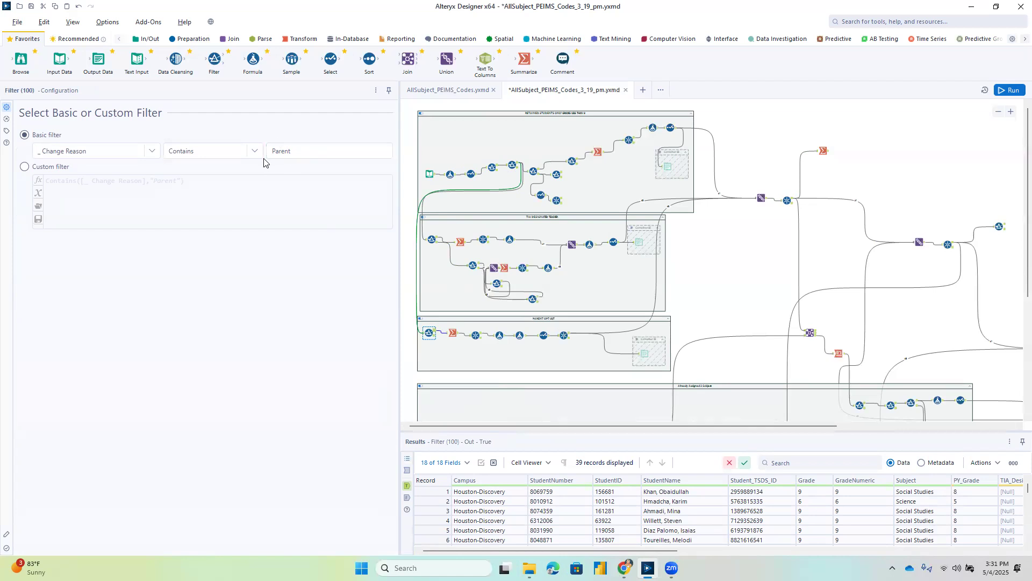
Check the third container's Summarize output in the Change Reason column and the following Unique tool's key fields and both outputs.
{"action": "left_click", "coordinate": [456, 335]}
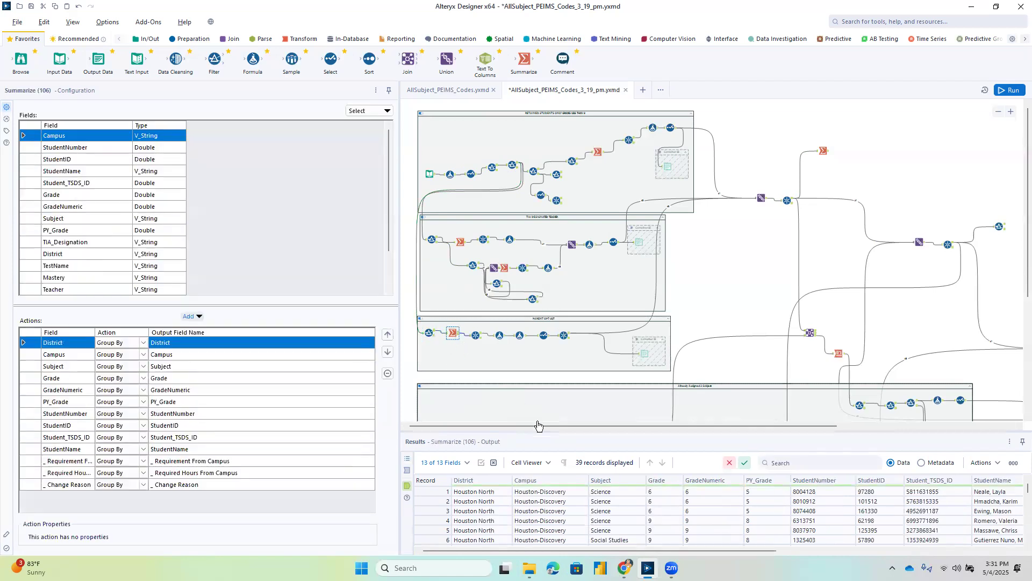
{"action": "left_click_drag", "start_coordinate": [725, 552], "coordinate": [945, 551]}
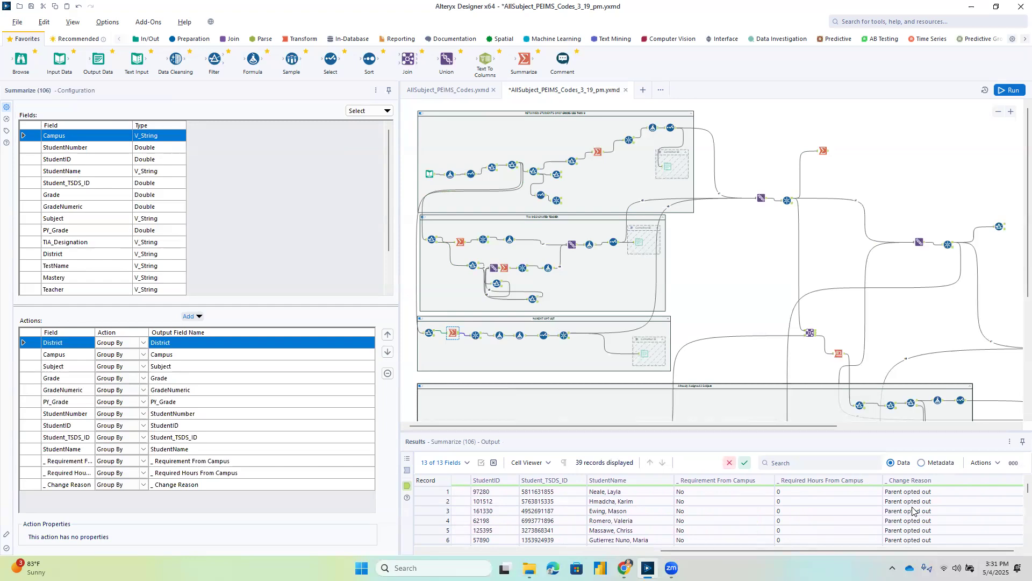
{"action": "left_click", "coordinate": [476, 336]}
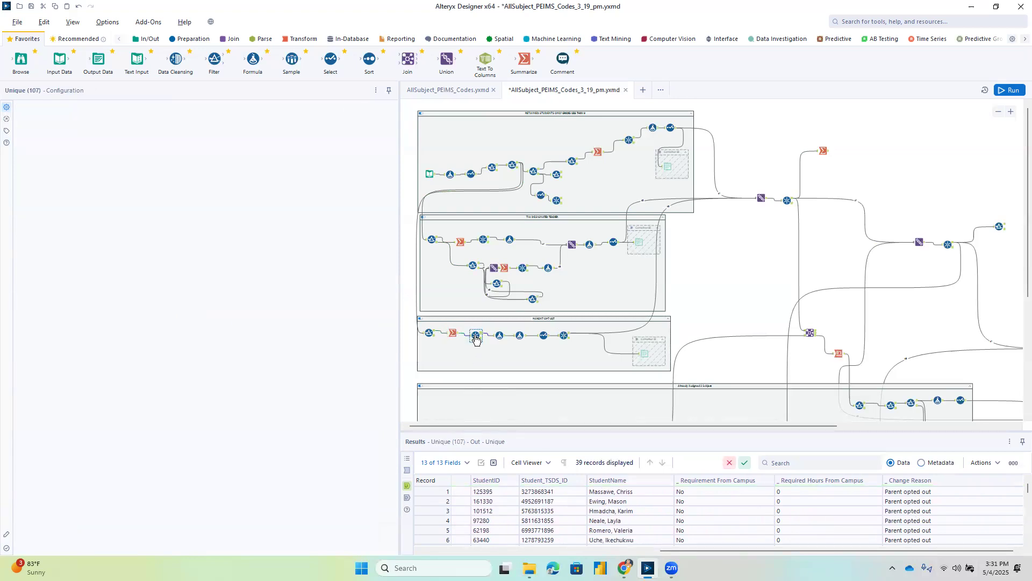
{"action": "scroll", "coordinate": [92, 260], "scroll_direction": "down", "scroll_amount": 3}
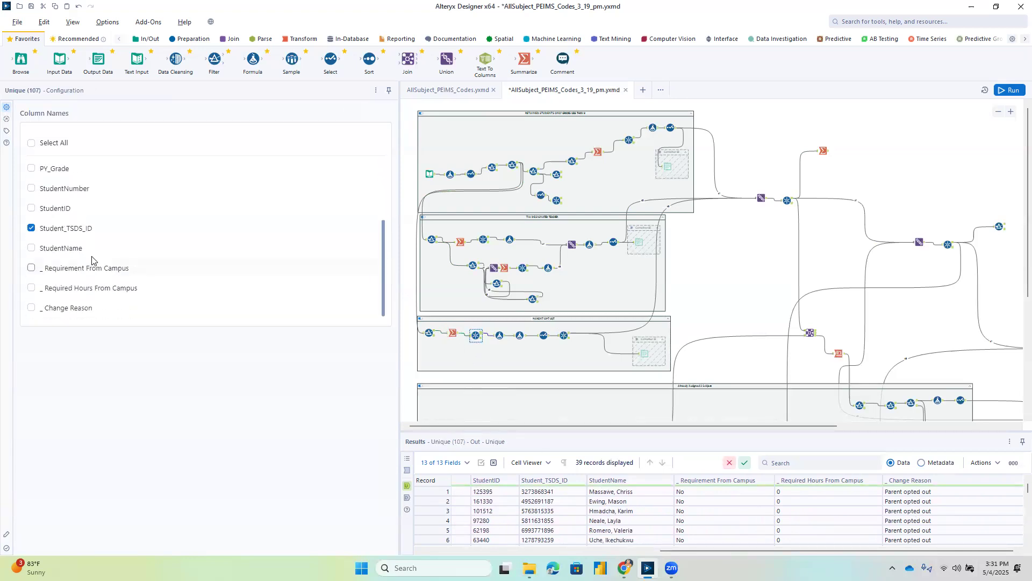
{"action": "left_click", "coordinate": [482, 340]}
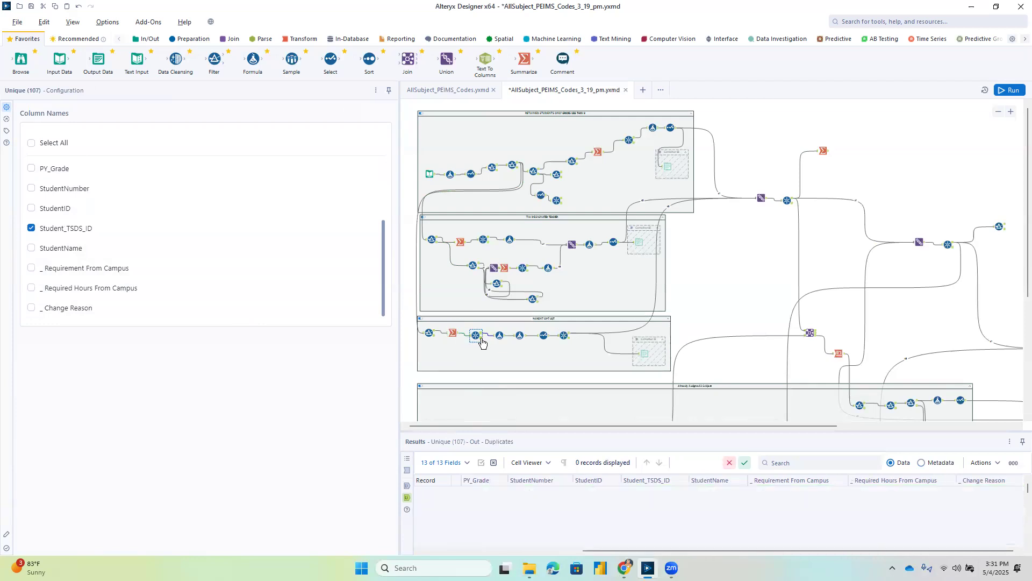
Review the third container's Code formula, its requirement and required hours formulas, and the renamed fields in the Select tool.
{"action": "left_click", "coordinate": [500, 338]}
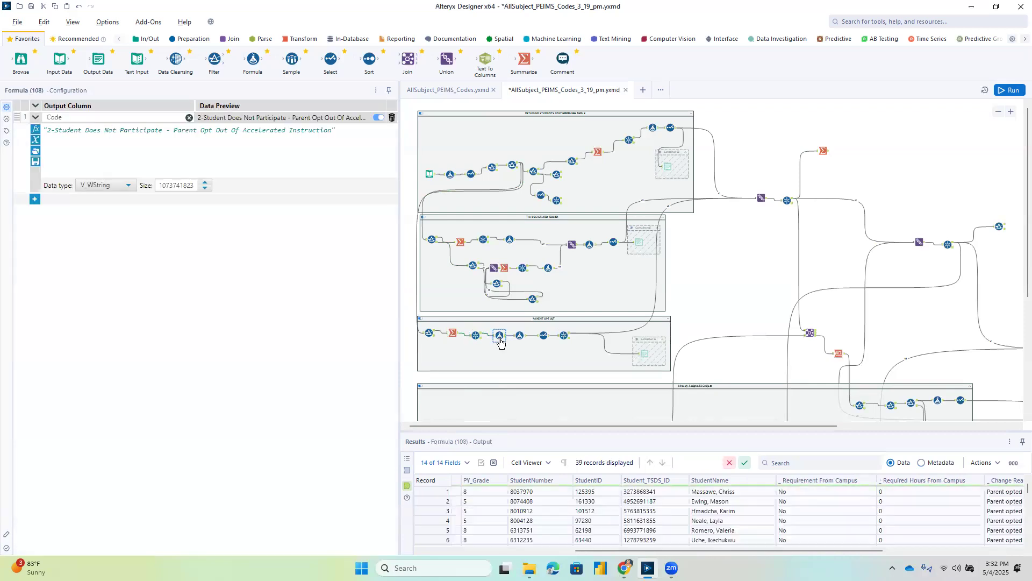
{"action": "left_click", "coordinate": [520, 335]}
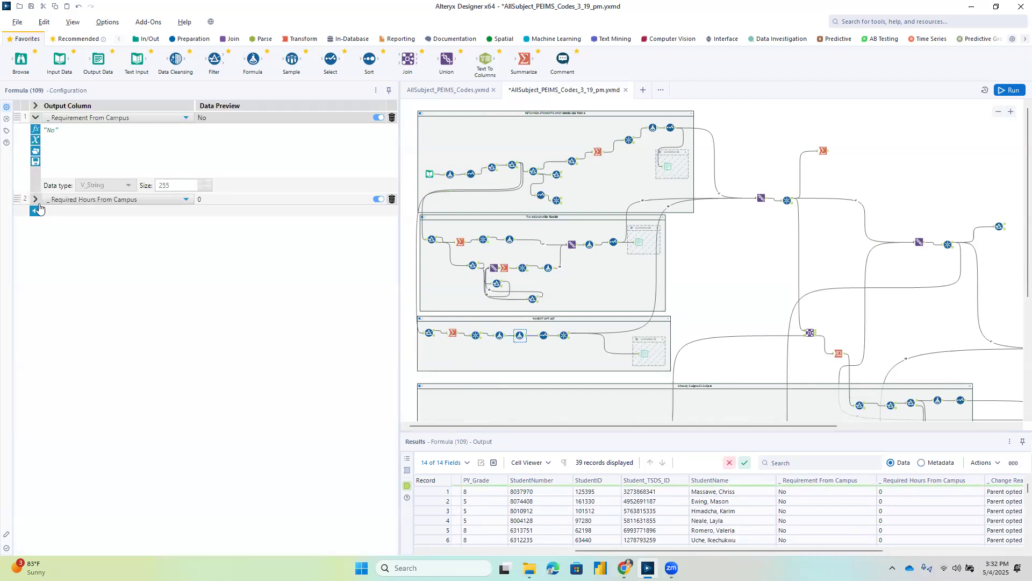
{"action": "left_click", "coordinate": [545, 339]}
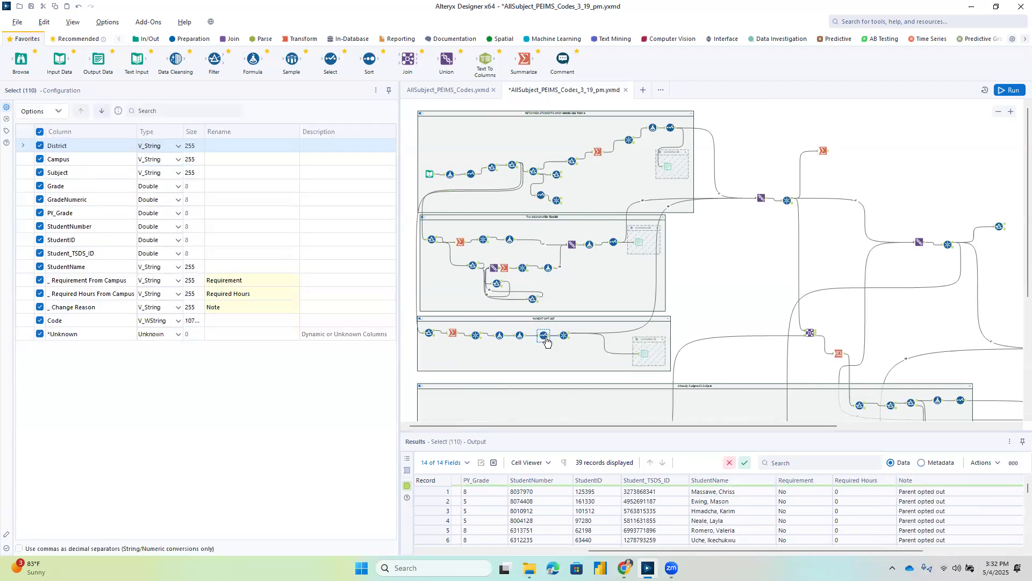
Check the duplicates output of the third container's last Unique tool and enable the nested output container.
{"action": "left_click", "coordinate": [566, 338], "text": "ctrl"}
{"action": "left_click", "coordinate": [569, 343]}
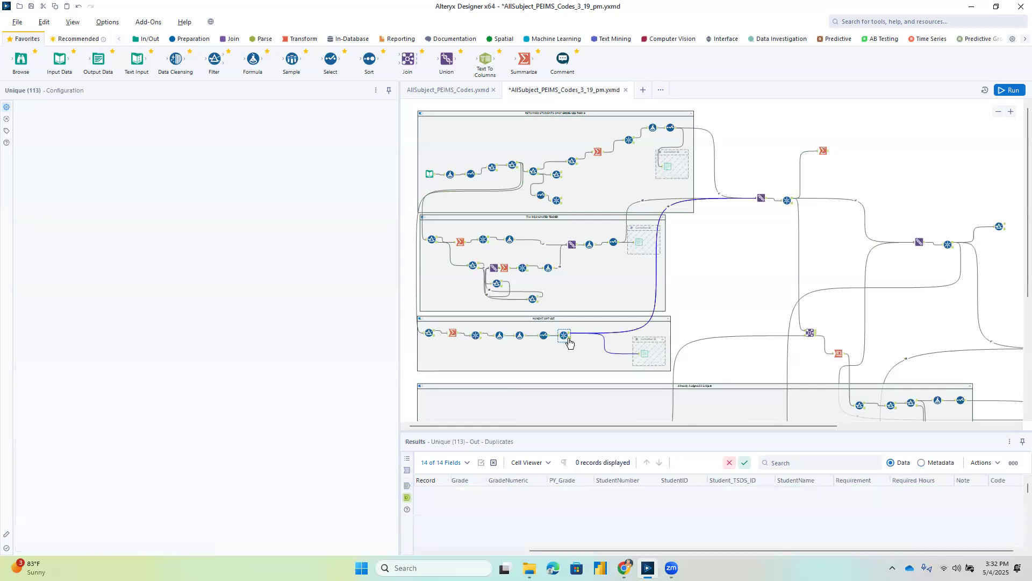
{"action": "left_click", "coordinate": [636, 340]}
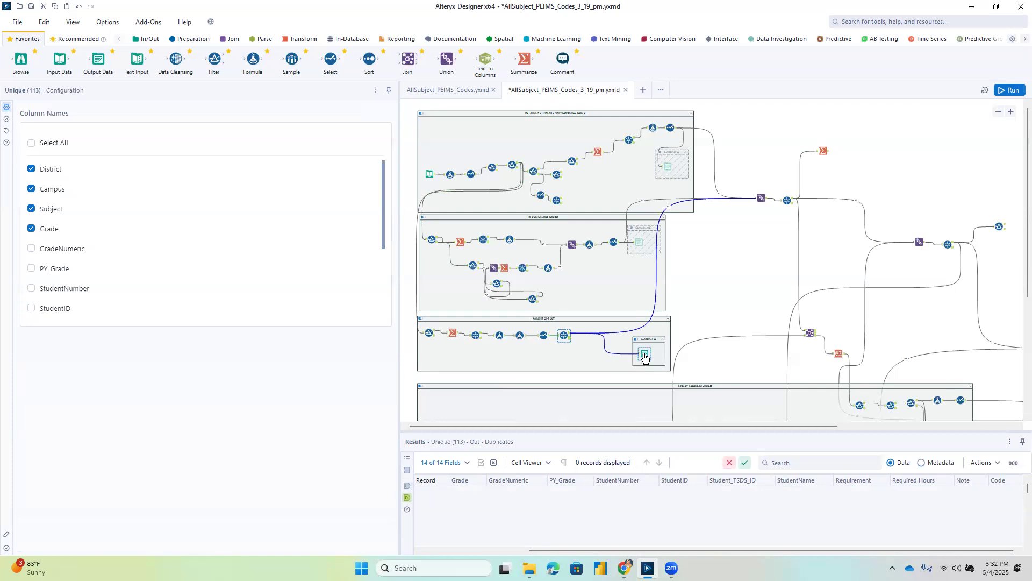
Review the file path and CSV options of the Output Data tool in the Parent Opt Out container.
{"action": "left_click", "coordinate": [643, 356]}
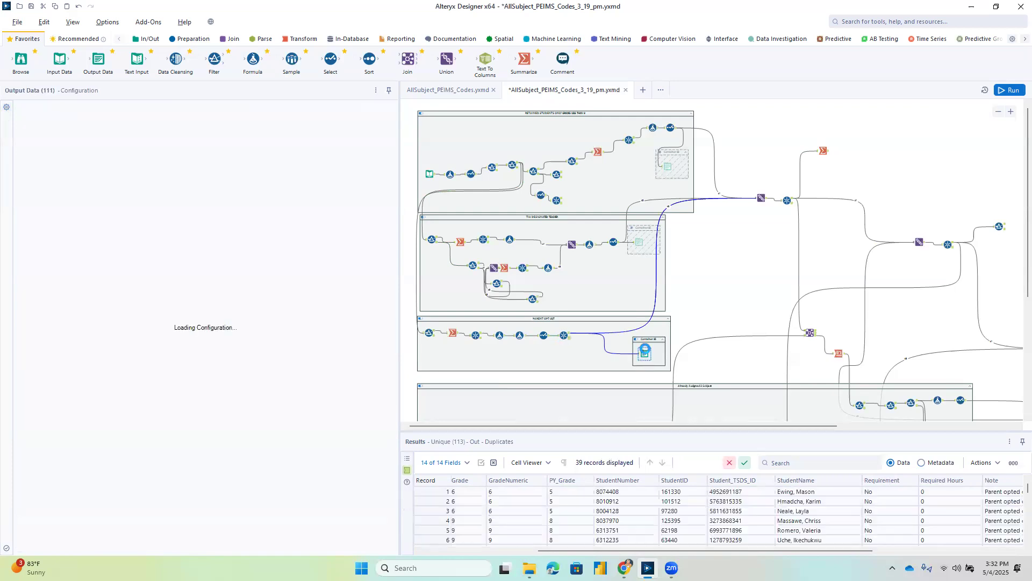
{"action": "scroll", "coordinate": [444, 258], "scroll_direction": "up", "scroll_amount": 5}
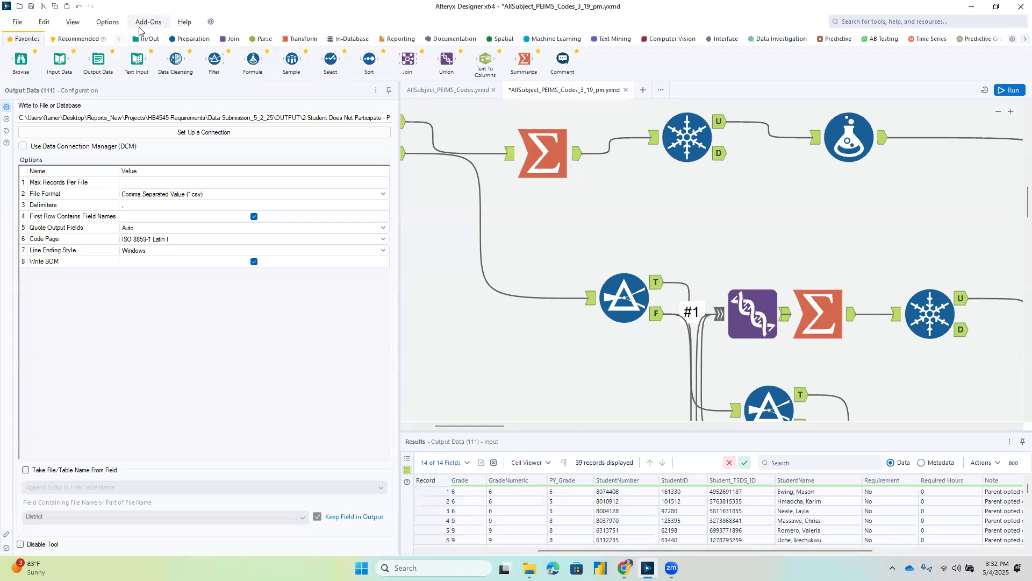
{"action": "left_click", "coordinate": [78, 7]}
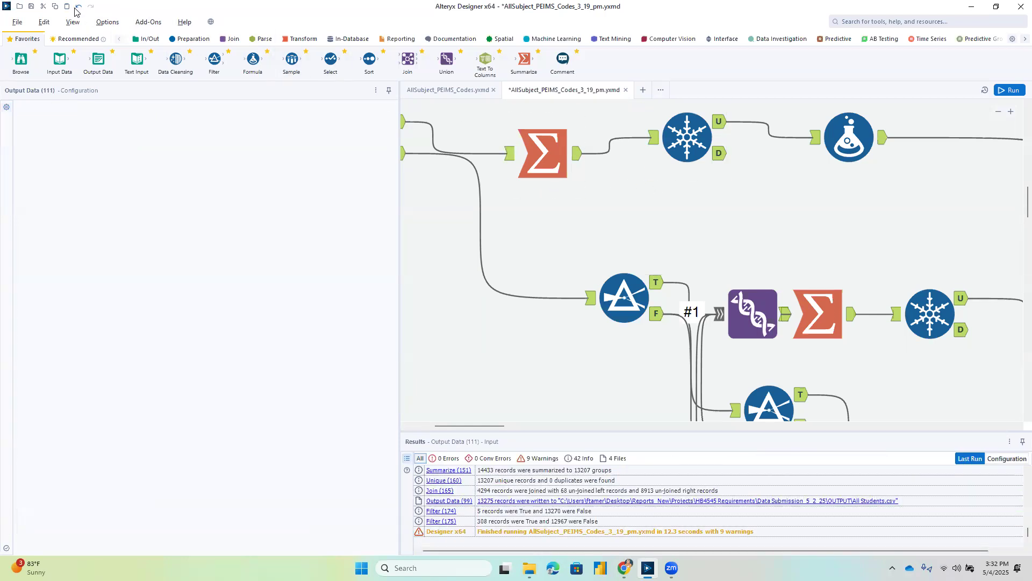
Run the workflow with the Parent Opt Out container's nested output container enabled.
{"action": "left_click", "coordinate": [998, 112]}
{"action": "left_click", "coordinate": [998, 114]}
{"action": "left_click", "coordinate": [999, 113]}
{"action": "left_click", "coordinate": [999, 114]}
{"action": "left_click", "coordinate": [998, 113]}
{"action": "left_click", "coordinate": [998, 113]}
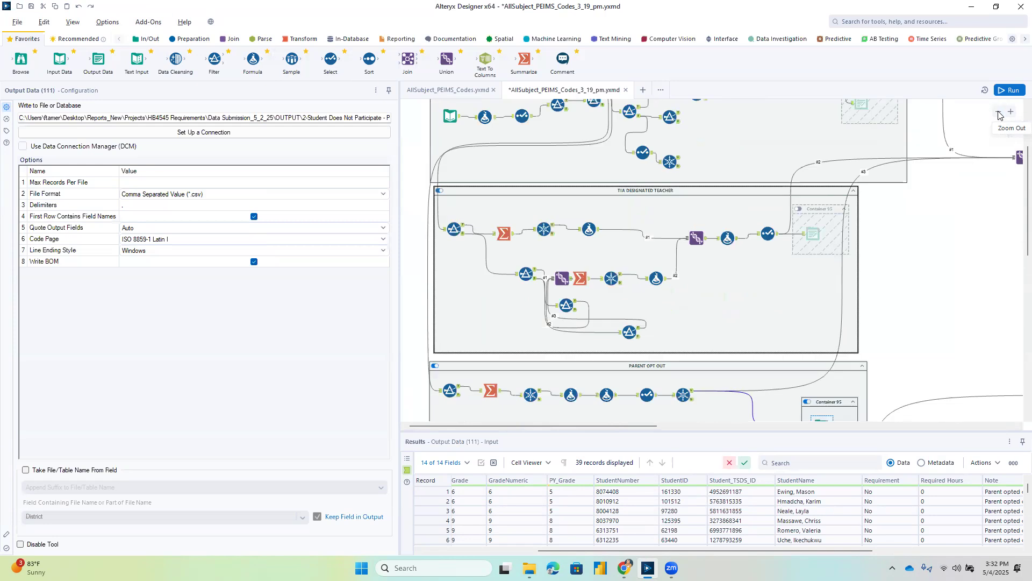
{"action": "left_click", "coordinate": [999, 113]}
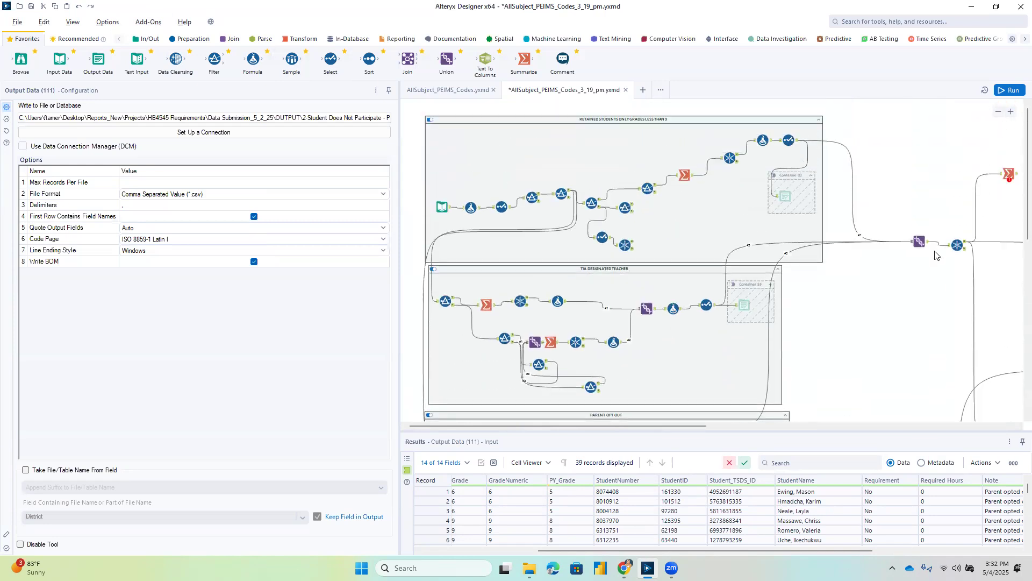
{"action": "scroll", "coordinate": [935, 255], "scroll_direction": "down", "scroll_amount": 6}
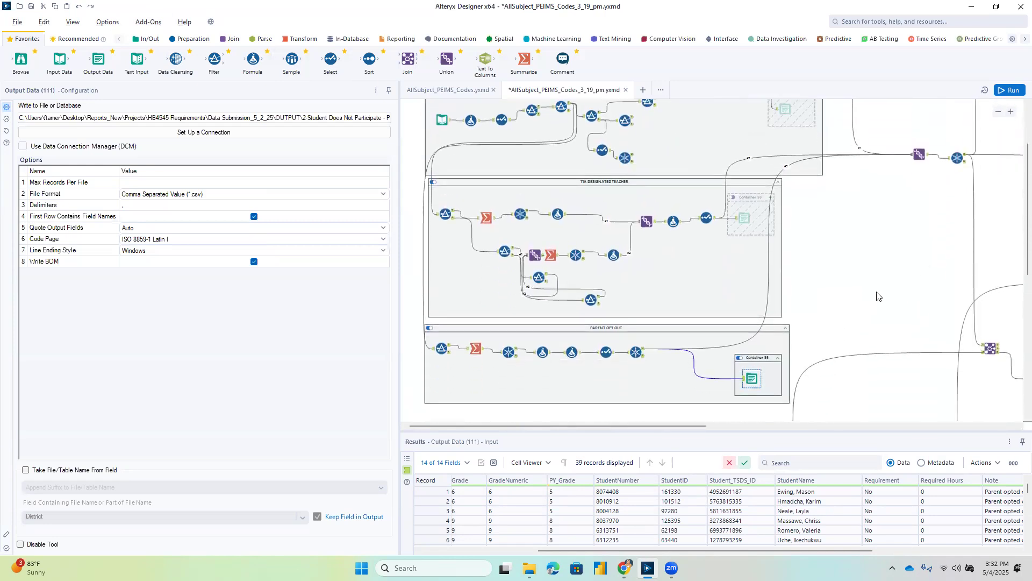
{"action": "scroll", "coordinate": [808, 319], "scroll_direction": "up", "scroll_amount": 2}
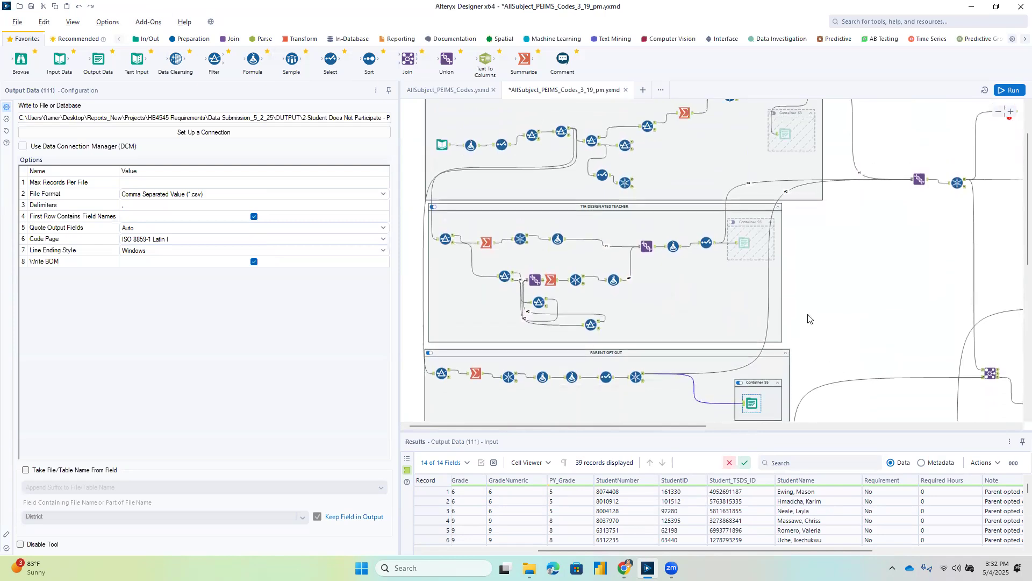
{"action": "scroll", "coordinate": [808, 319], "scroll_direction": "up", "scroll_amount": 2}
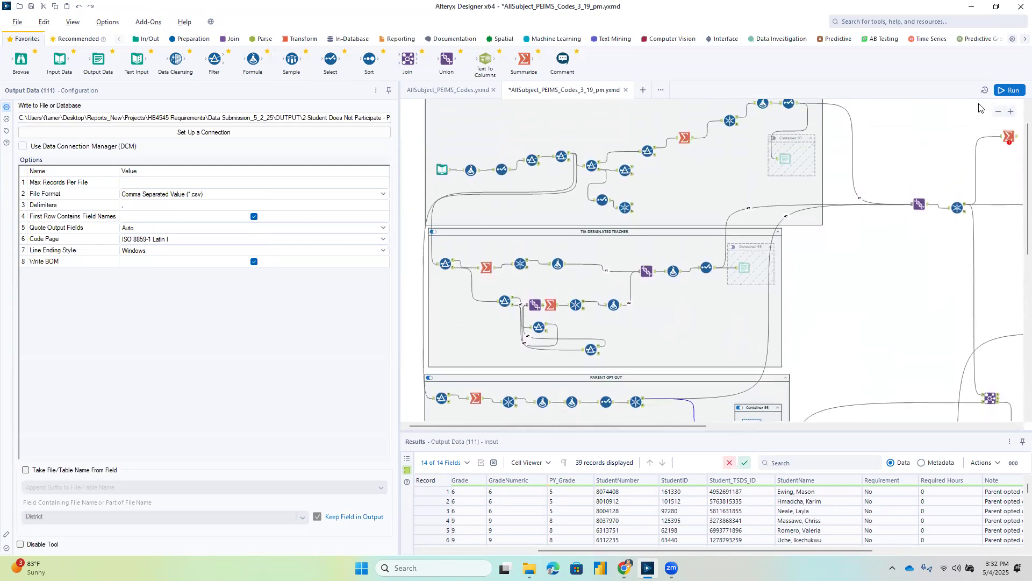
{"action": "left_click", "coordinate": [1014, 91]}
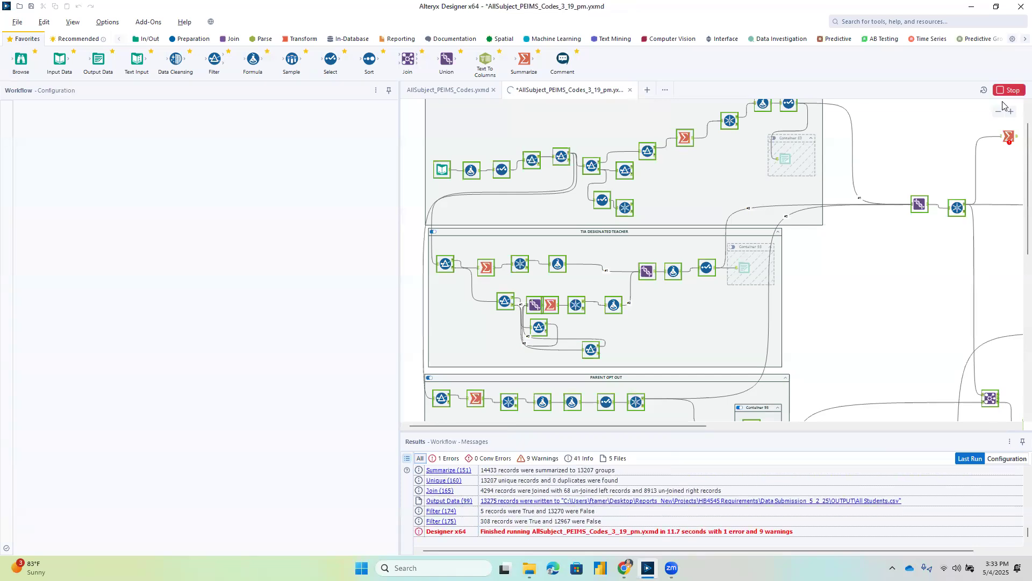
Delete the dead-end Unique tool and the Select tool feeding it from the retained students container.
{"action": "left_click", "coordinate": [626, 216]}
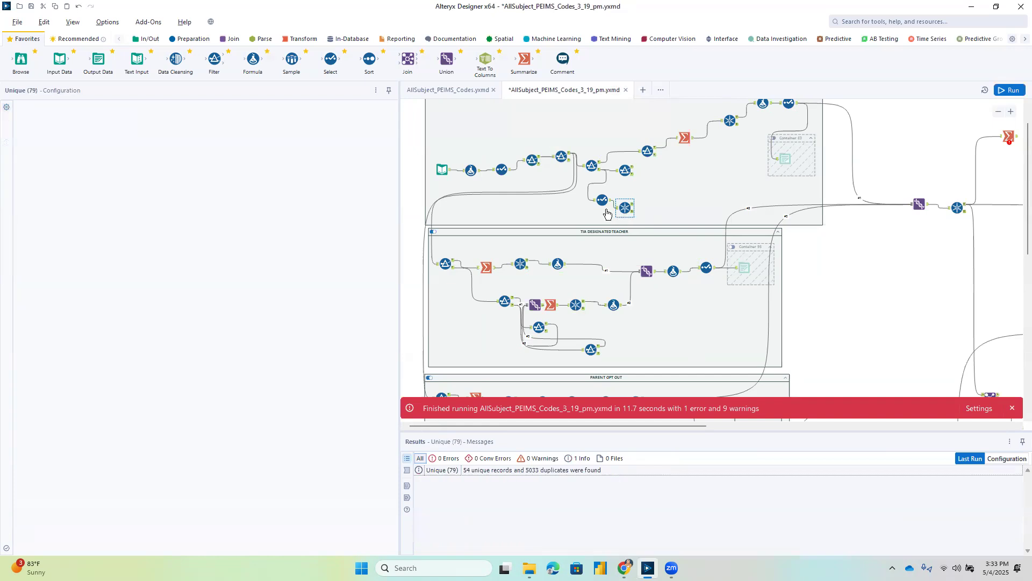
{"action": "key", "text": "Delete"}
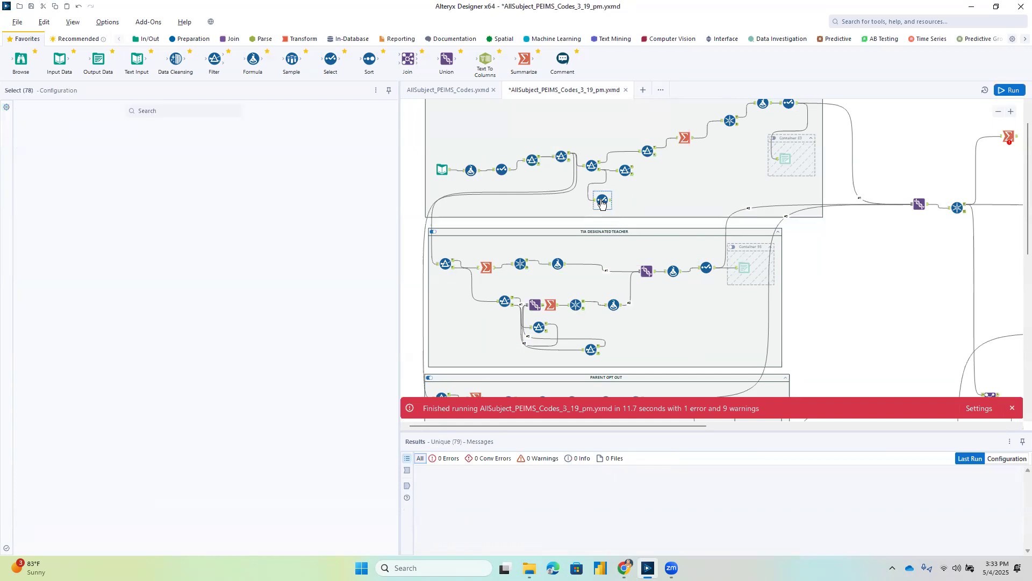
Check the true output of the retained students container's "Failed 9, and 8" filter across to the Change Reason column.
{"action": "left_click", "coordinate": [629, 171]}
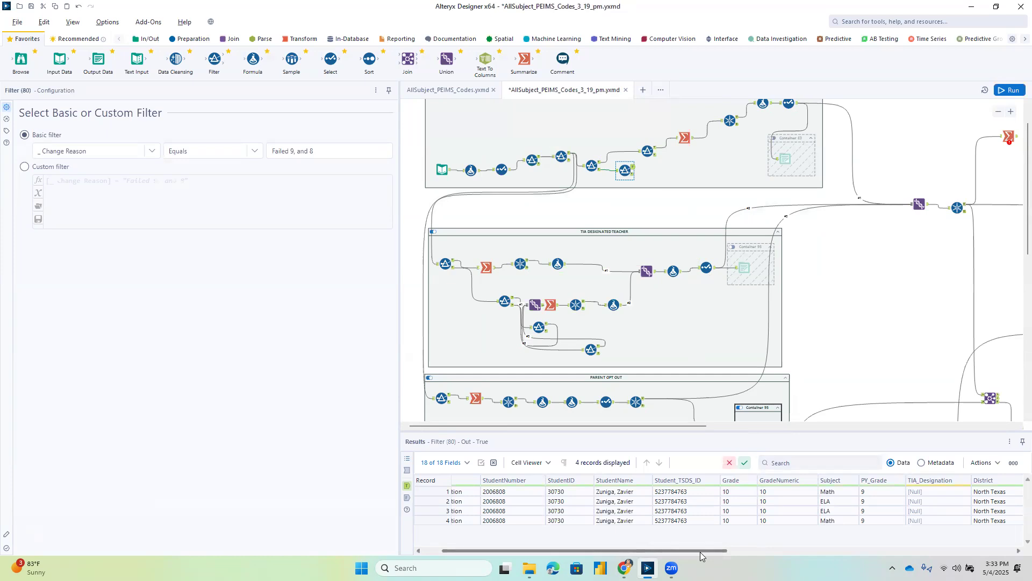
{"action": "scroll", "coordinate": [716, 324], "scroll_direction": "up", "scroll_amount": 1}
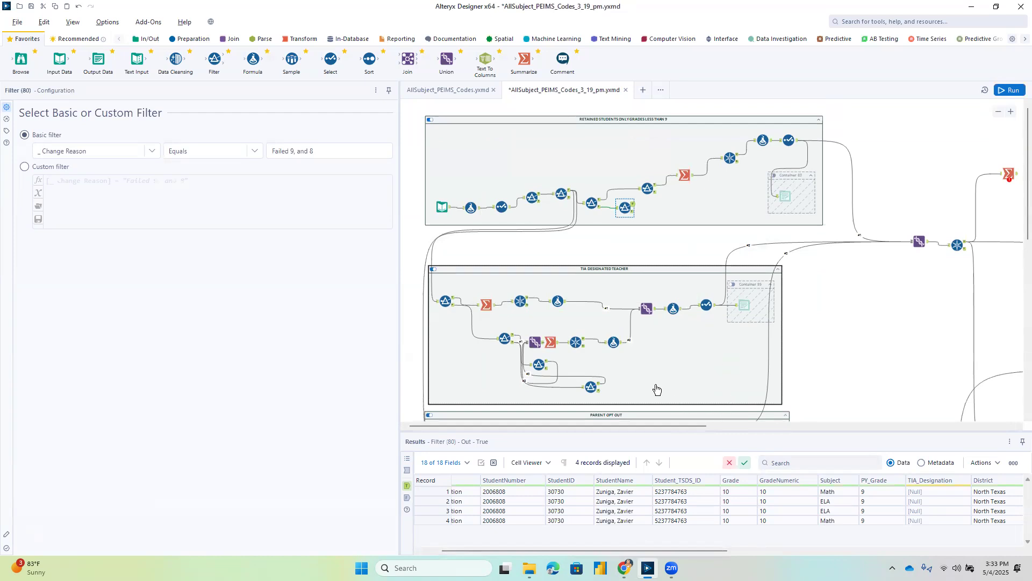
{"action": "left_click_drag", "start_coordinate": [716, 552], "coordinate": [1005, 552]}
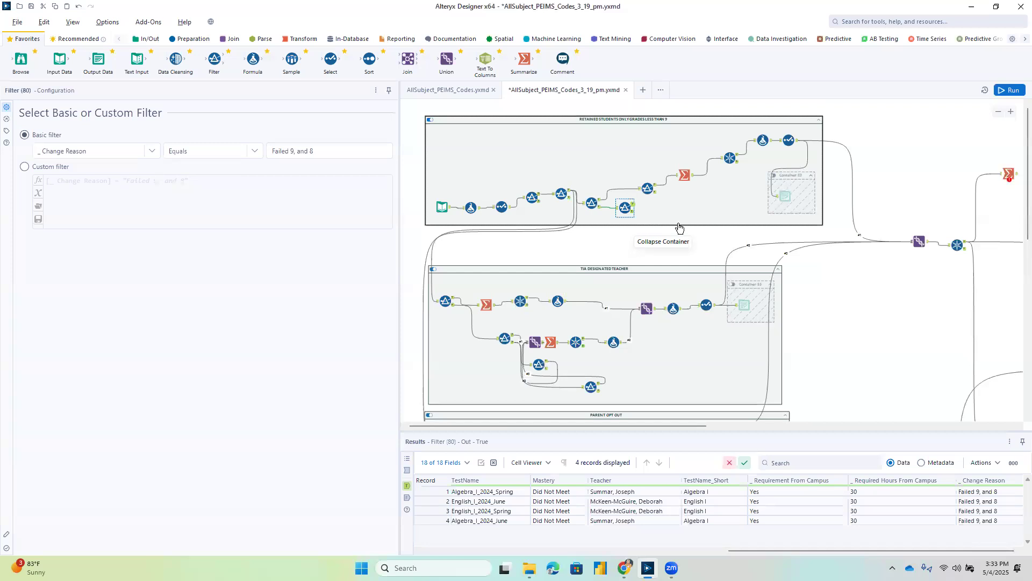
Disable the nested output container inside the Parent Opt Out container.
{"action": "scroll", "coordinate": [735, 199], "scroll_direction": "down", "scroll_amount": 1}
{"action": "scroll", "coordinate": [737, 198], "scroll_direction": "down", "scroll_amount": 1}
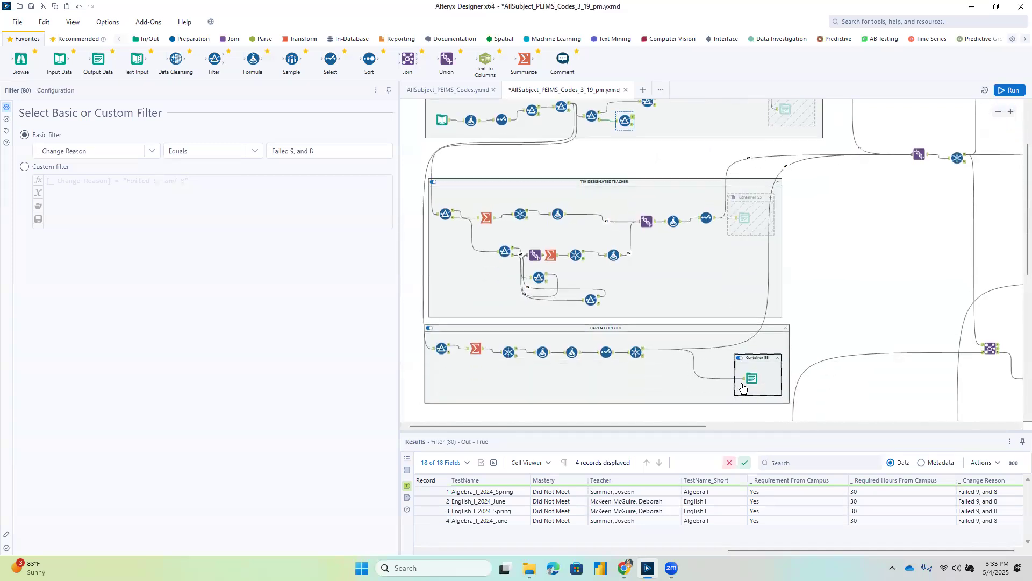
{"action": "left_click", "coordinate": [738, 354]}
Check the output of the Union combining the first three containers and the duplicates output of the following Unique tool.
{"action": "left_click", "coordinate": [929, 157]}
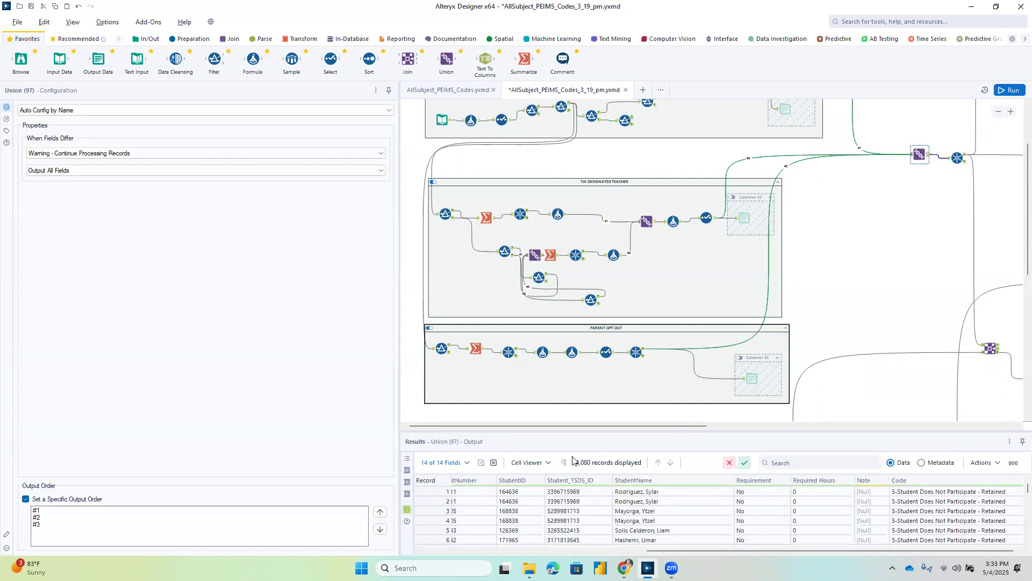
{"action": "left_click_drag", "start_coordinate": [701, 427], "coordinate": [860, 427]}
{"action": "left_click", "coordinate": [650, 162]}
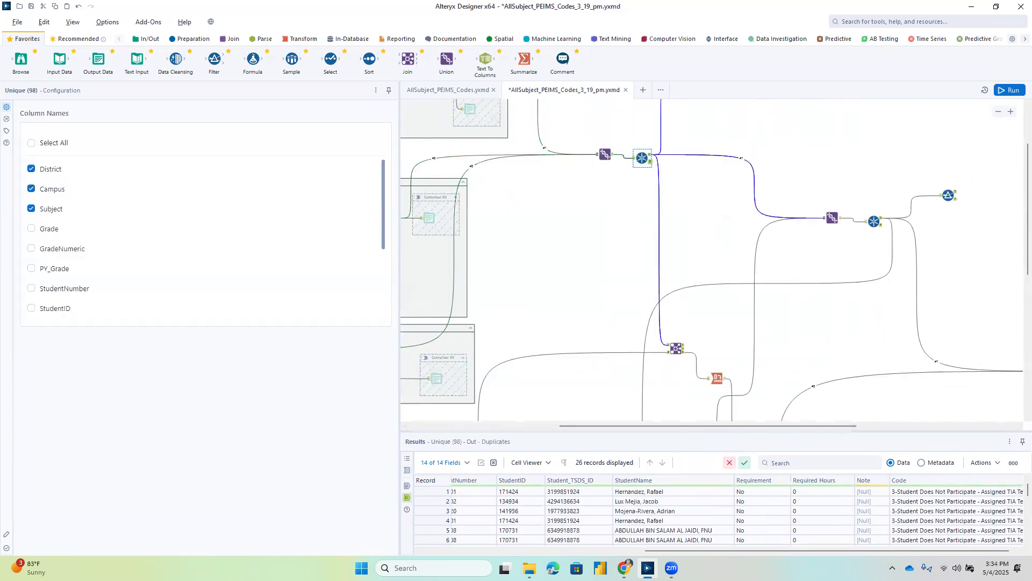
{"action": "left_click_drag", "start_coordinate": [842, 551], "coordinate": [582, 552]}
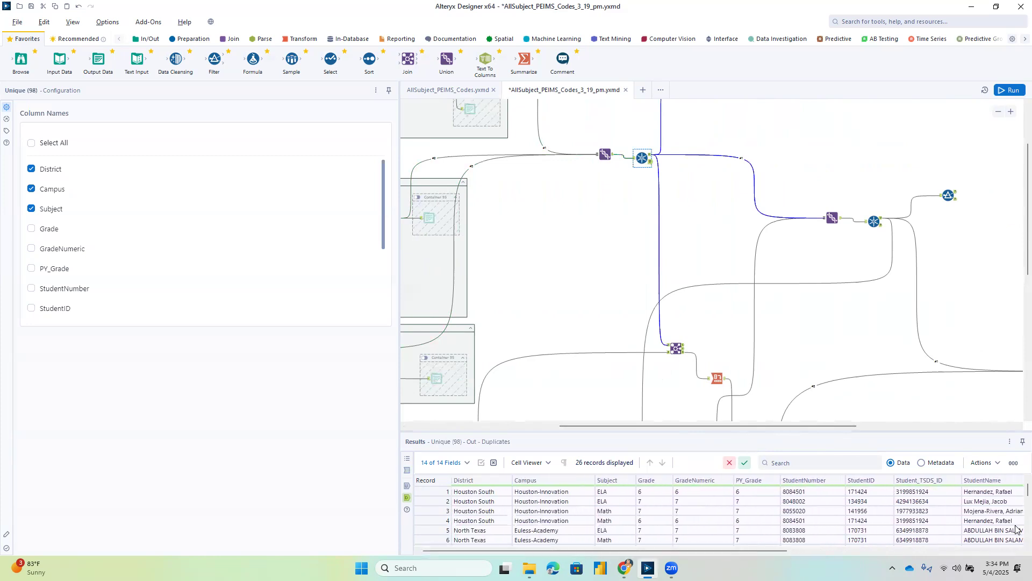
Delete the unconfigured Summarize tool connected to the Unique tool after the three-container Union.
{"action": "scroll", "coordinate": [744, 181], "scroll_direction": "up", "scroll_amount": 1}
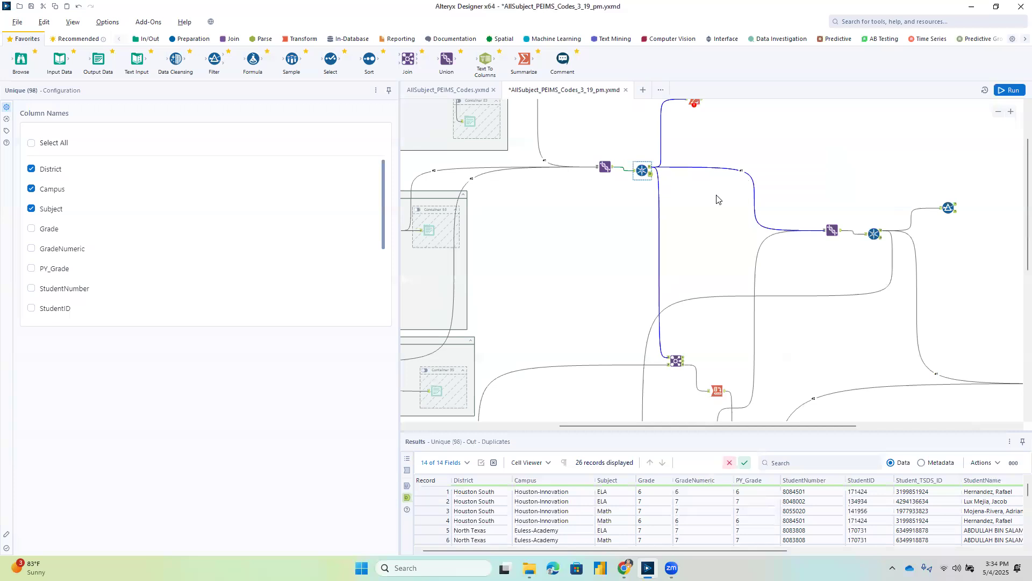
{"action": "scroll", "coordinate": [661, 164], "scroll_direction": "up", "scroll_amount": 3}
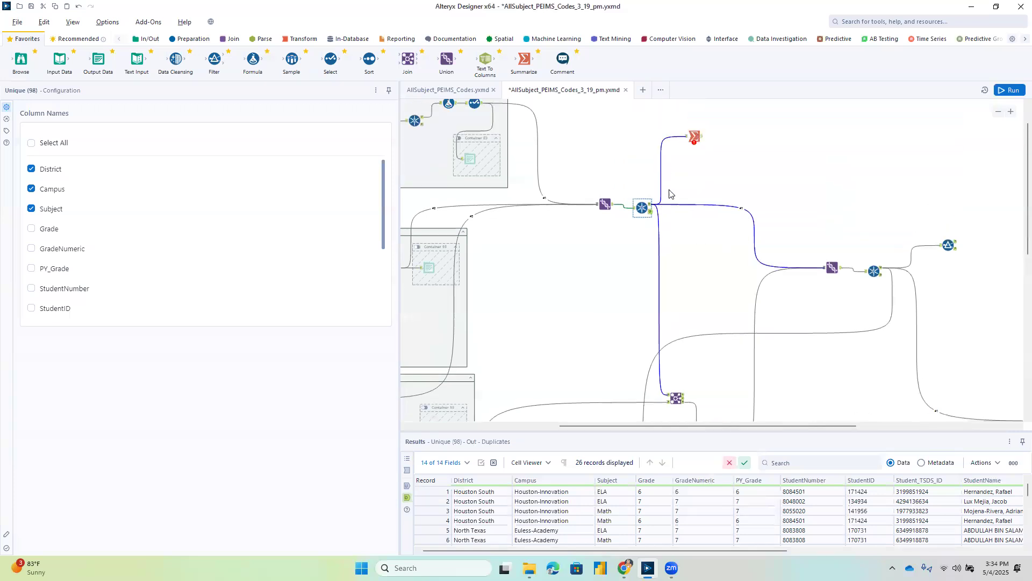
{"action": "left_click", "coordinate": [651, 205]}
{"action": "left_click", "coordinate": [693, 136]}
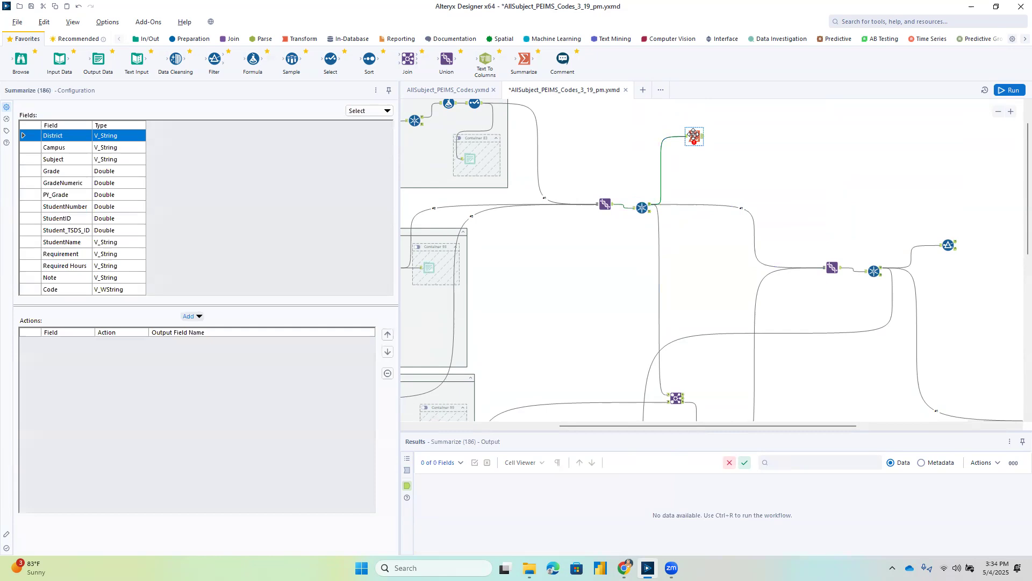
{"action": "left_click", "coordinate": [717, 141]}
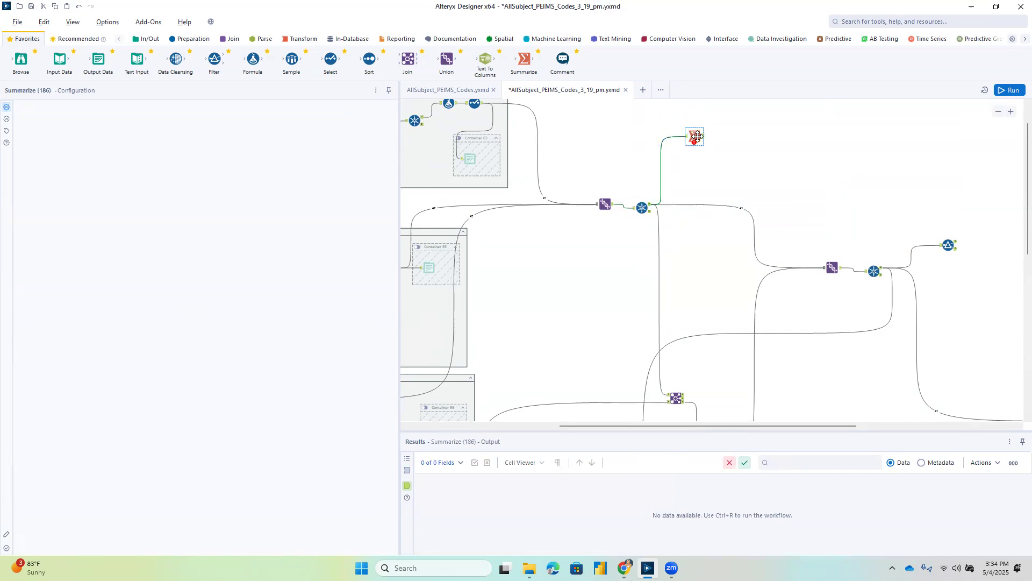
{"action": "key", "text": "Delete"}
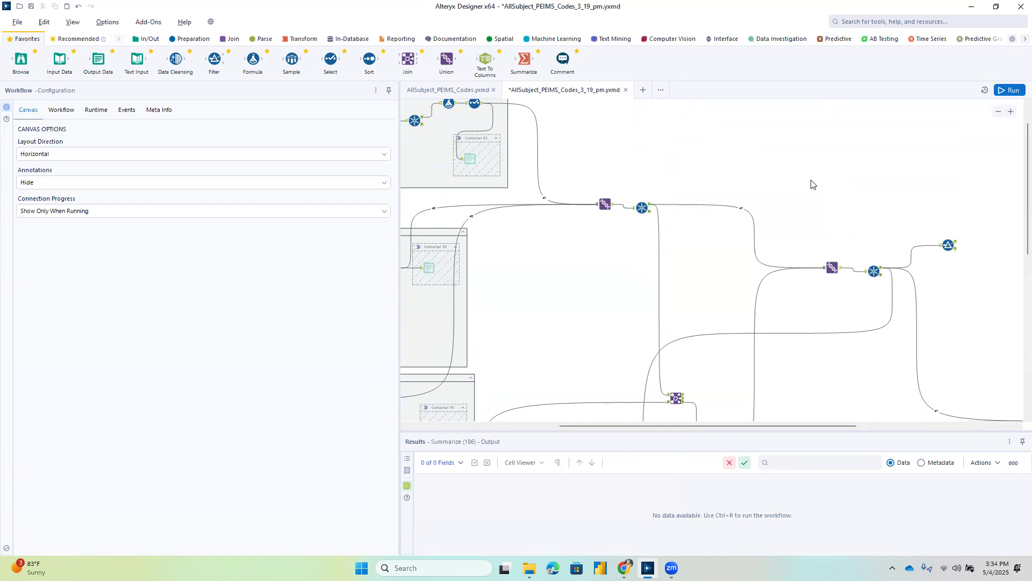
Examine the caption and overall layout of the Already Assigned 2 Subjects container.
{"action": "left_click", "coordinate": [998, 113]}
{"action": "left_click", "coordinate": [998, 112]}
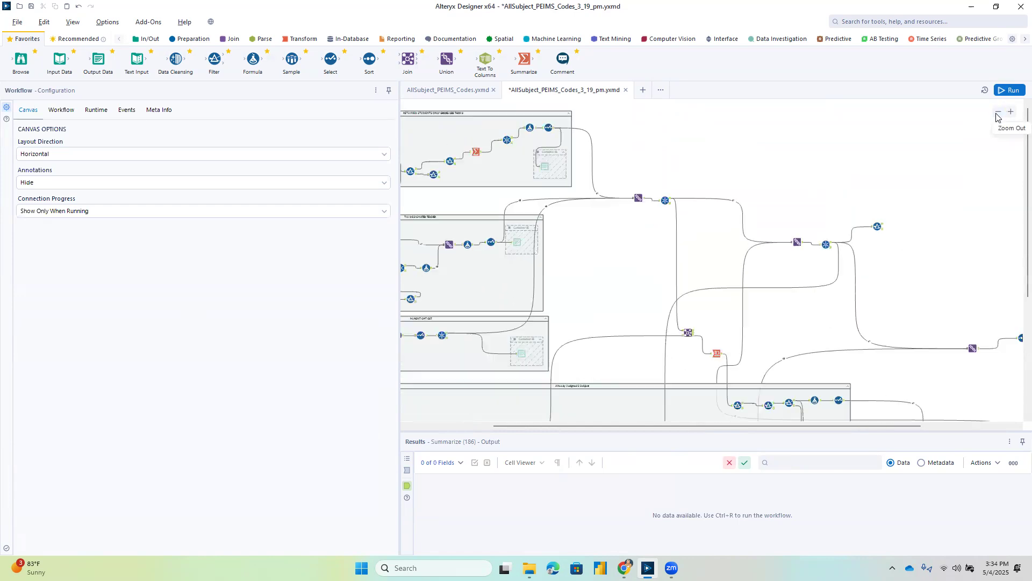
{"action": "left_click", "coordinate": [998, 112]}
{"action": "left_click_drag", "start_coordinate": [682, 425], "coordinate": [573, 428]}
{"action": "left_click", "coordinate": [667, 338]}
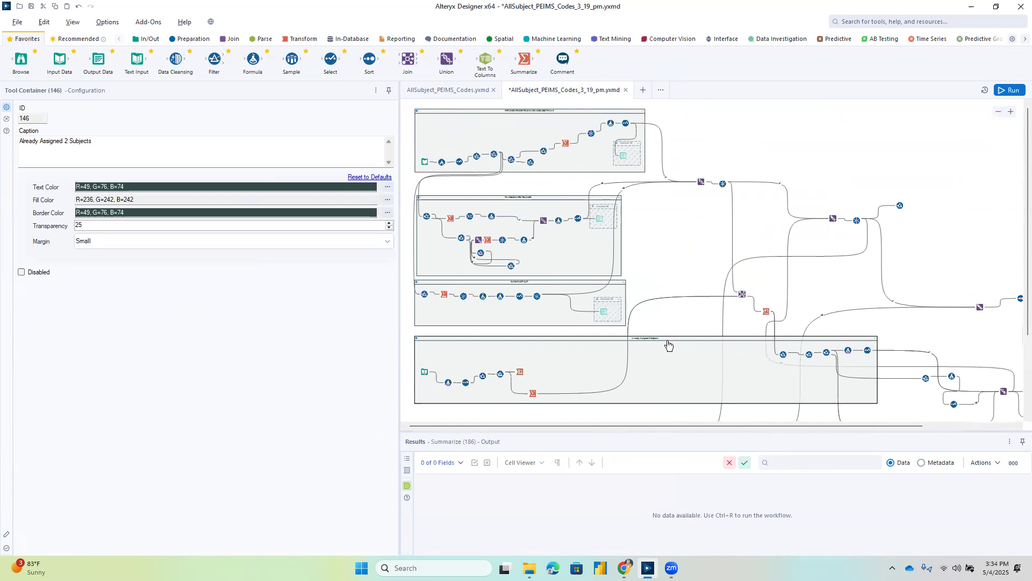
{"action": "scroll", "coordinate": [704, 362], "scroll_direction": "down", "scroll_amount": 2}
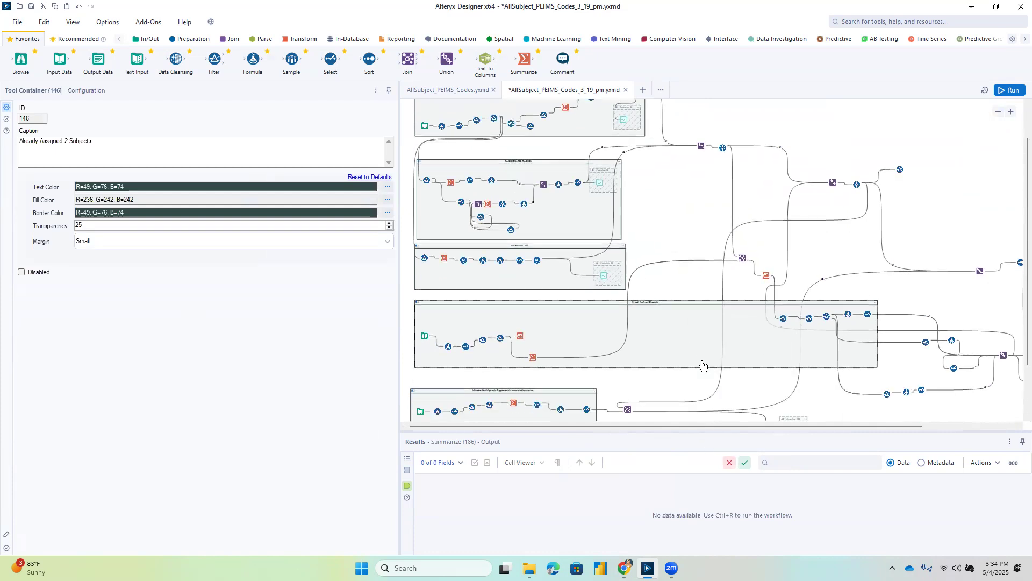
{"action": "left_click", "coordinate": [674, 332]}
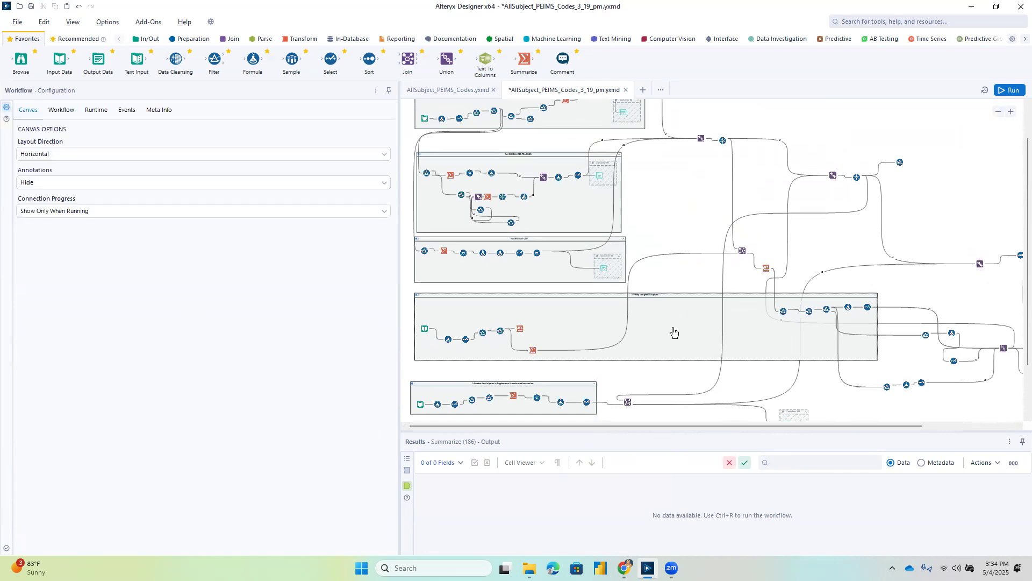
{"action": "scroll", "coordinate": [674, 332], "scroll_direction": "down", "scroll_amount": 1}
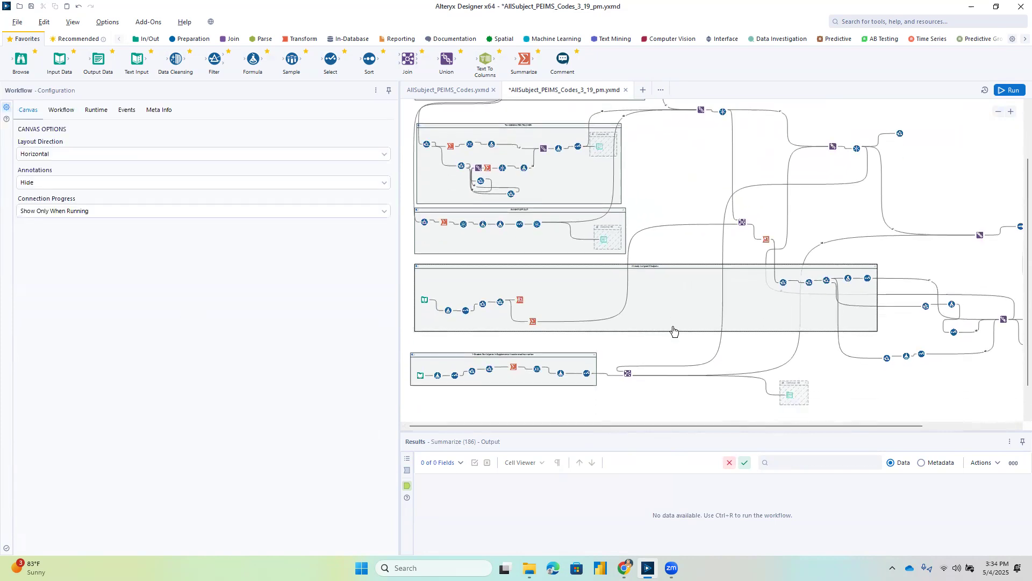
{"action": "scroll", "coordinate": [673, 332], "scroll_direction": "up", "scroll_amount": 1}
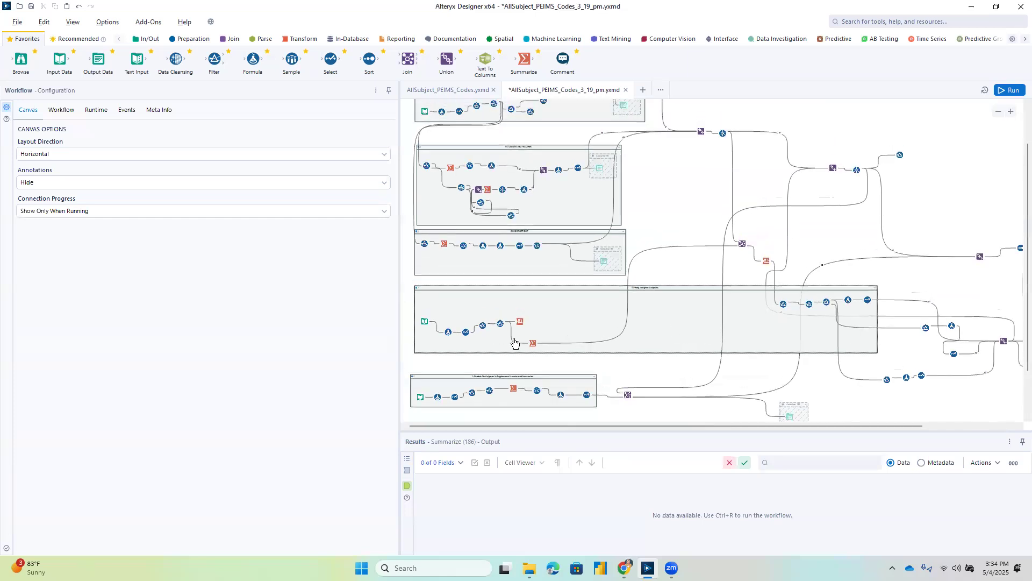
Review the input data, the campus requirement formula and the Select tool in the Already Assigned 2 Subjects container.
{"action": "left_click", "coordinate": [423, 322]}
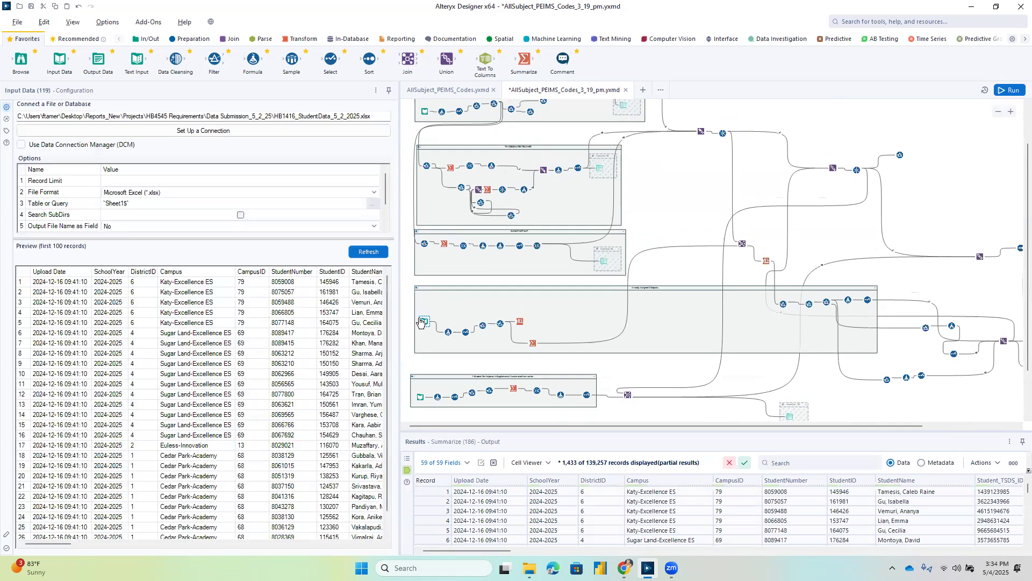
{"action": "left_click", "coordinate": [450, 334]}
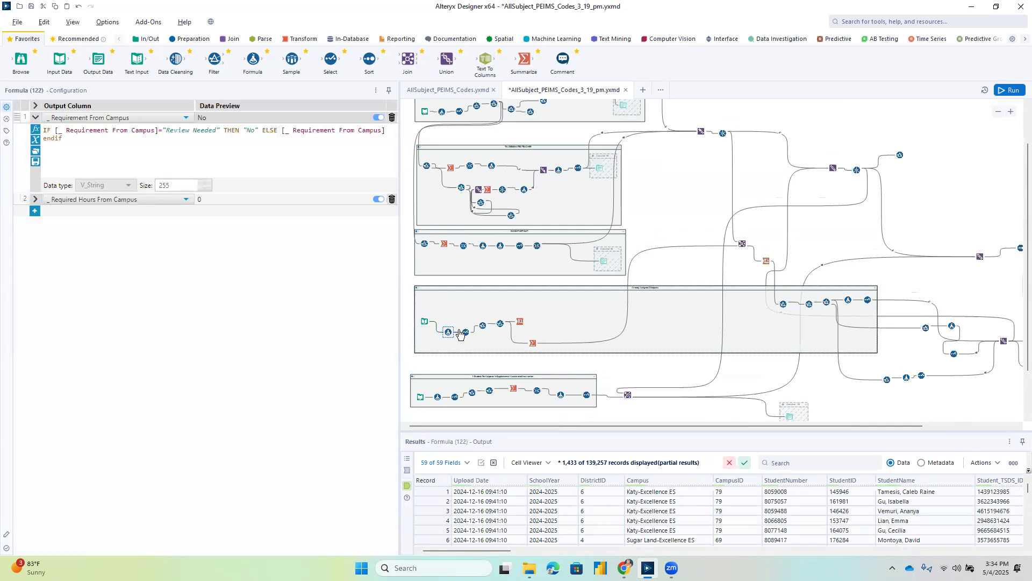
{"action": "left_click", "coordinate": [465, 333]}
Check the Already Assigned 2 Subjects container's TestName and Mastery filters and the Cross Tab's settings and subject columns.
{"action": "left_click", "coordinate": [484, 328]}
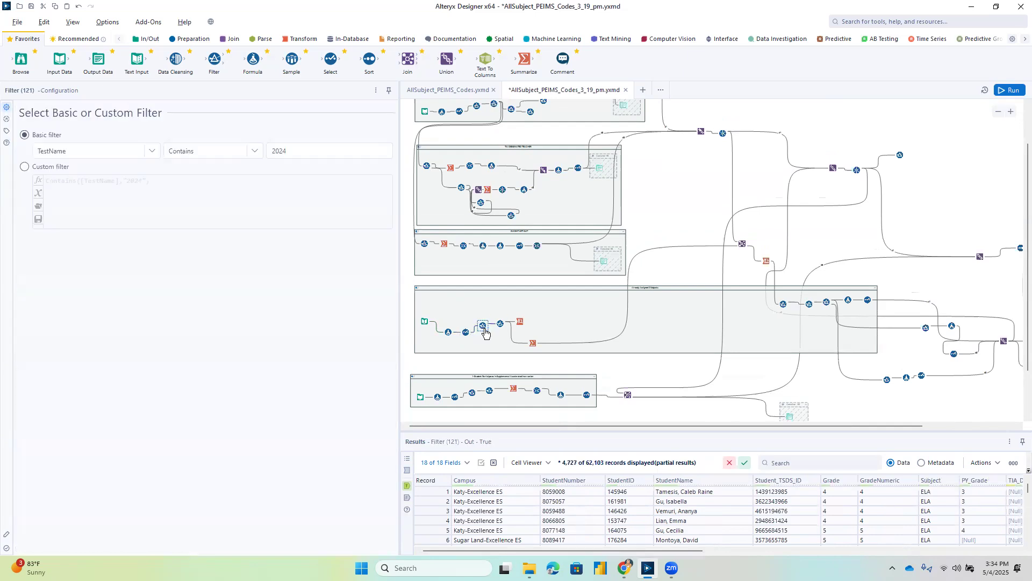
{"action": "left_click", "coordinate": [501, 325]}
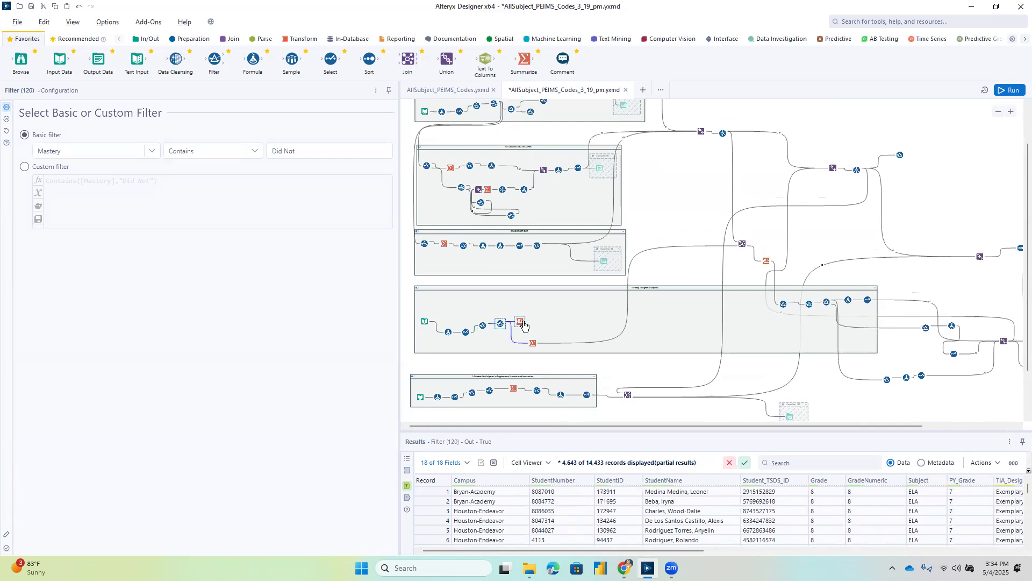
{"action": "left_click", "coordinate": [522, 322]}
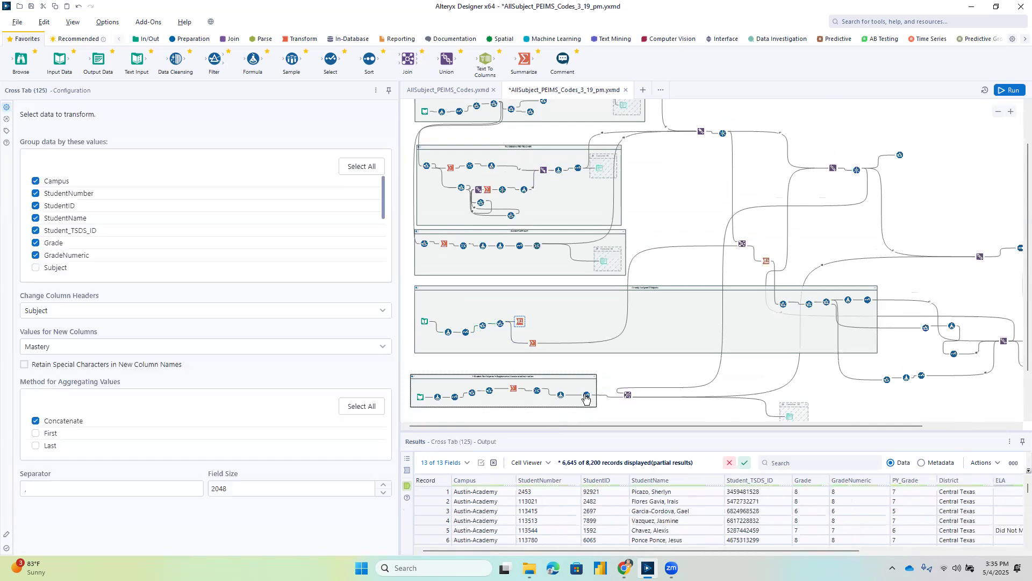
{"action": "left_click_drag", "start_coordinate": [795, 558], "coordinate": [948, 561]}
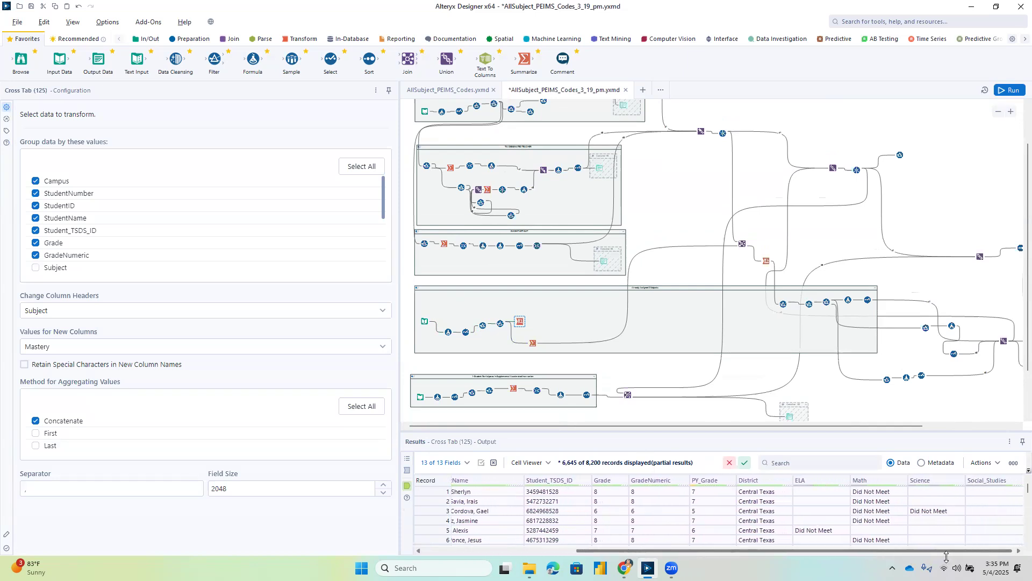
Review the group-by fields of the Summarize tool in the Already Assigned 2 Subjects container and its output columns through Note.
{"action": "left_click", "coordinate": [533, 344]}
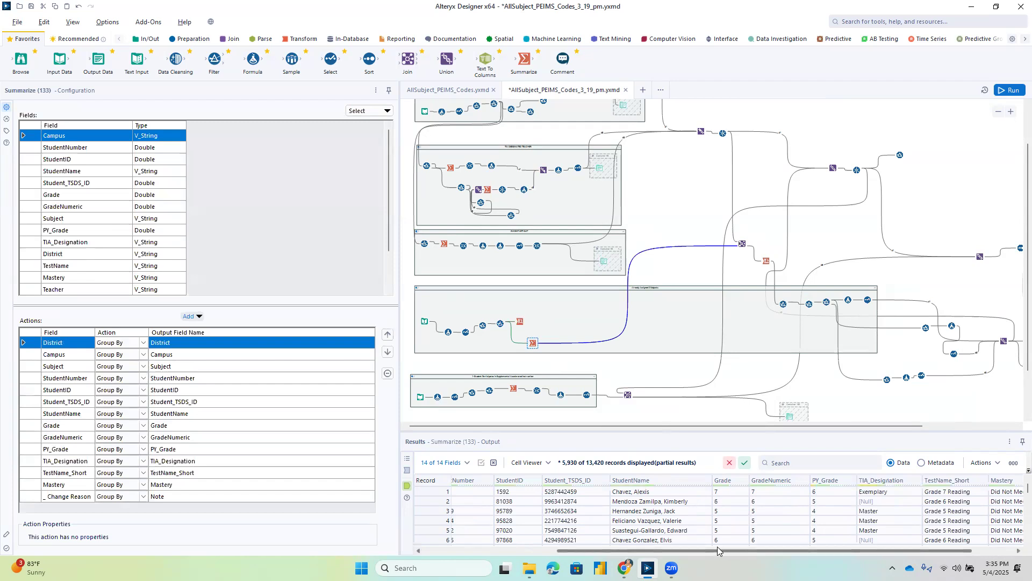
{"action": "left_click_drag", "start_coordinate": [718, 551], "coordinate": [755, 551]}
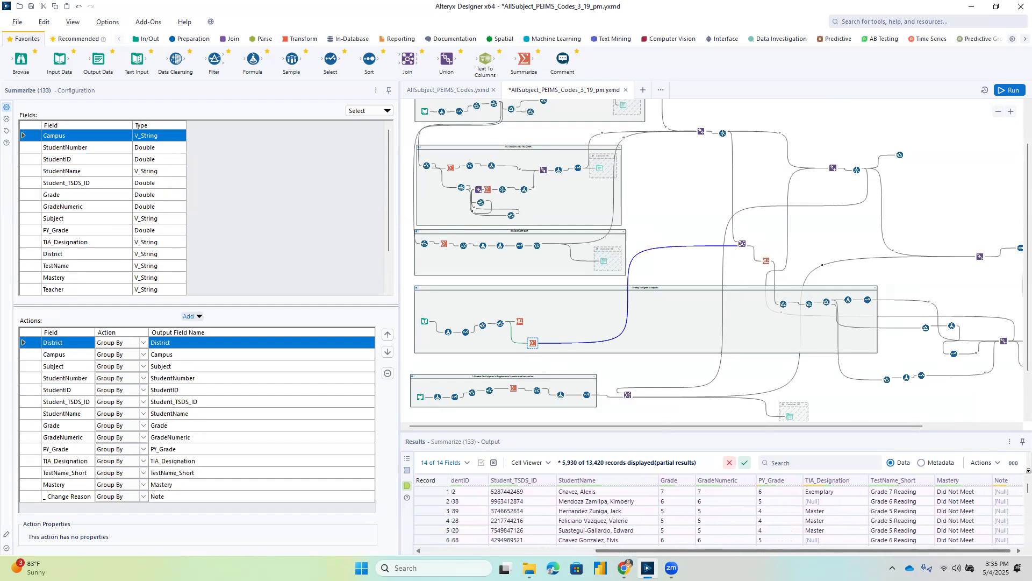
{"action": "left_click_drag", "start_coordinate": [875, 550], "coordinate": [895, 549]}
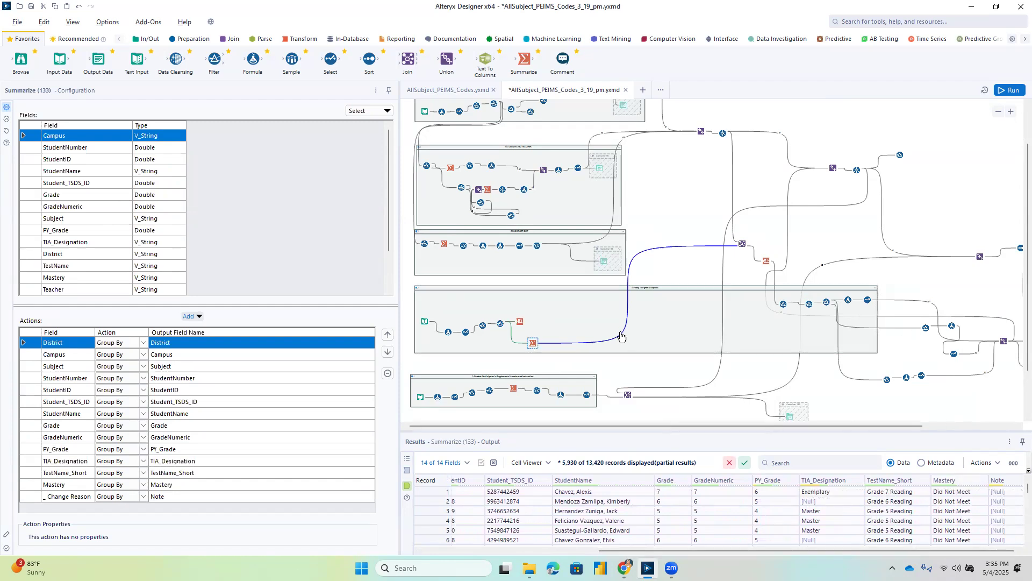
Examine the Join of the unioned codes with the summarized test data on Student_TSDS_ID and Subject, including its joined and right outputs.
{"action": "left_click", "coordinate": [1011, 112]}
{"action": "left_click", "coordinate": [1011, 112]}
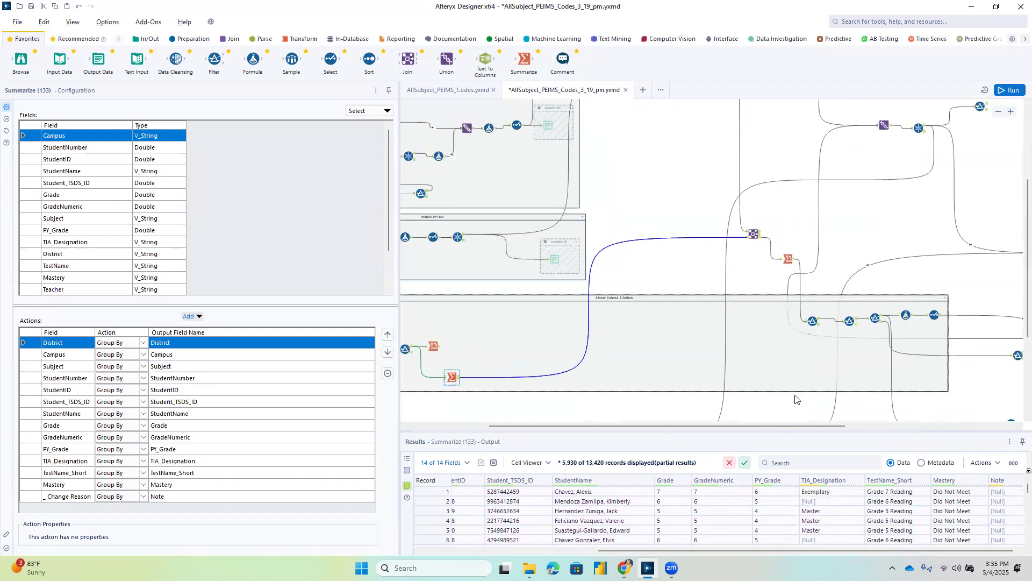
{"action": "scroll", "coordinate": [807, 323], "scroll_direction": "up", "scroll_amount": 3}
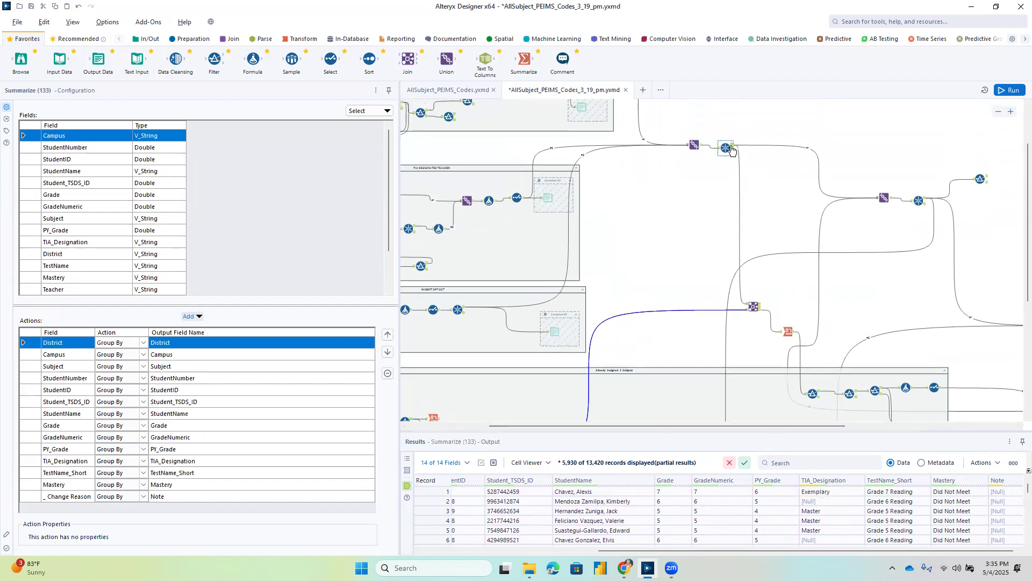
{"action": "scroll", "coordinate": [731, 150], "scroll_direction": "up", "scroll_amount": 2}
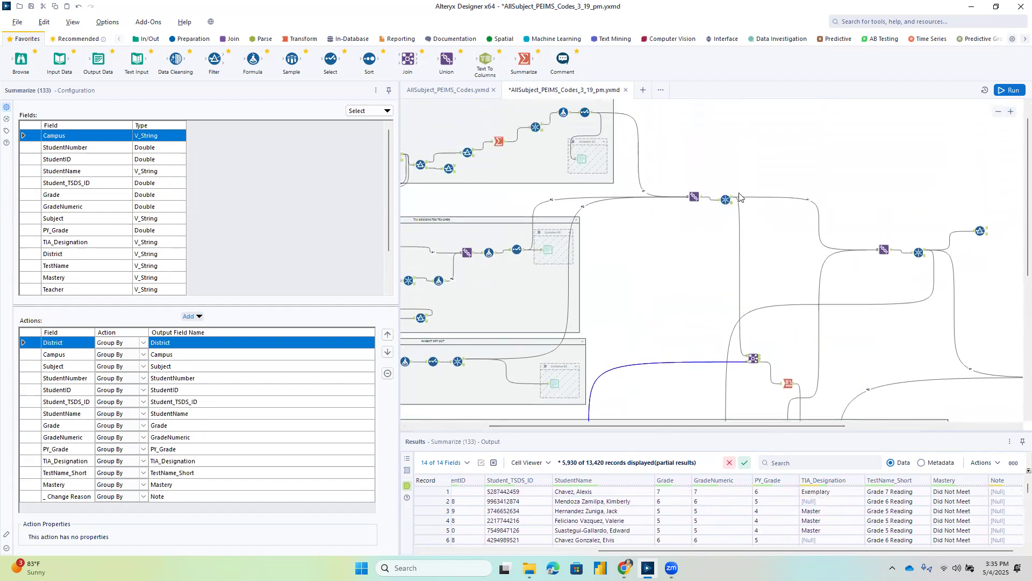
{"action": "left_click", "coordinate": [753, 358]}
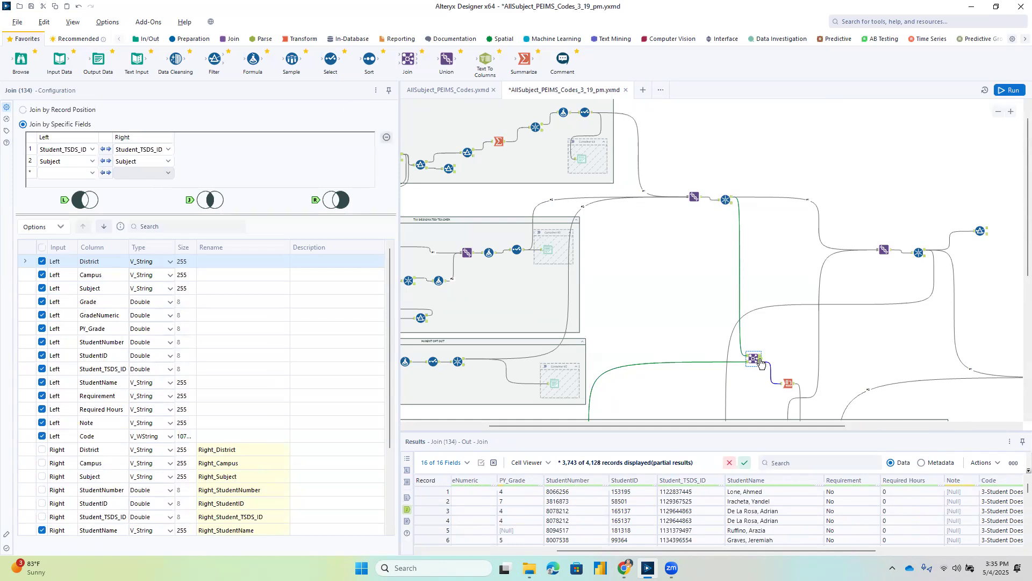
{"action": "left_click", "coordinate": [1010, 111]}
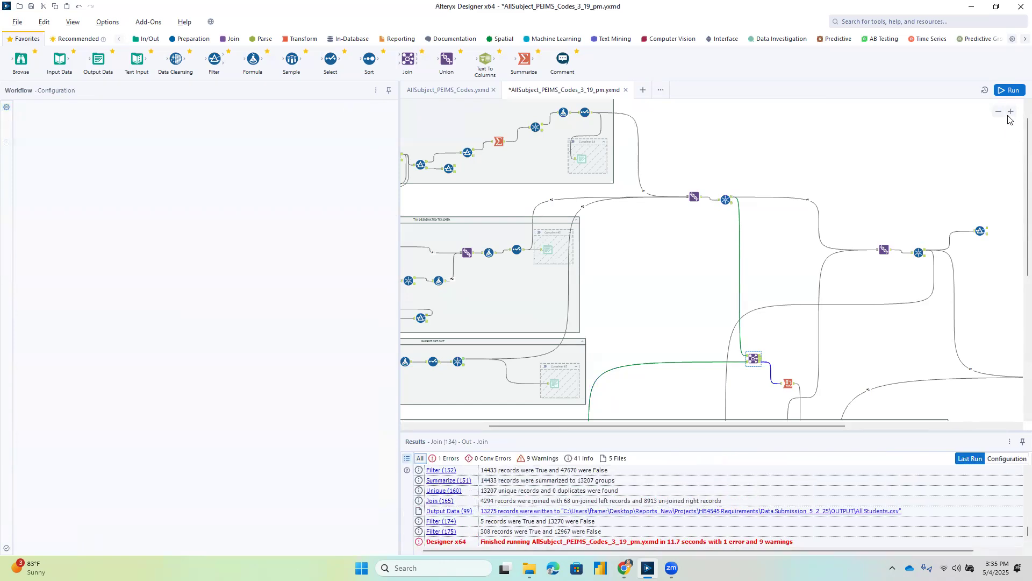
{"action": "left_click", "coordinate": [765, 374]}
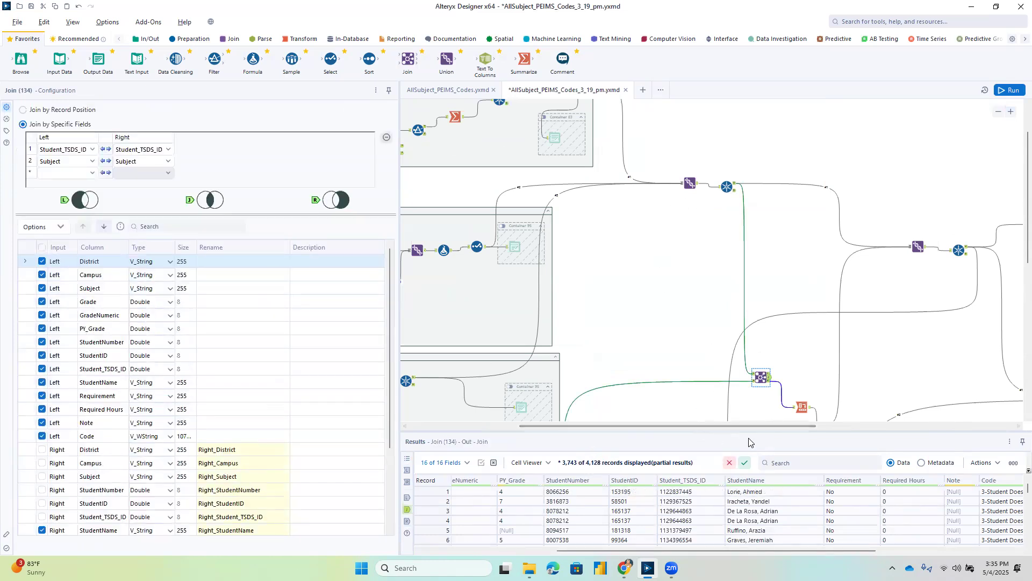
{"action": "mouse_move", "coordinate": [761, 426]}
{"action": "left_mouse_down"}
{"action": "mouse_move", "coordinate": [834, 425]}
{"action": "mouse_move", "coordinate": [678, 429]}
{"action": "mouse_move", "coordinate": [781, 429]}
{"action": "left_mouse_up"}
{"action": "scroll", "coordinate": [750, 355], "scroll_direction": "down", "scroll_amount": 5}
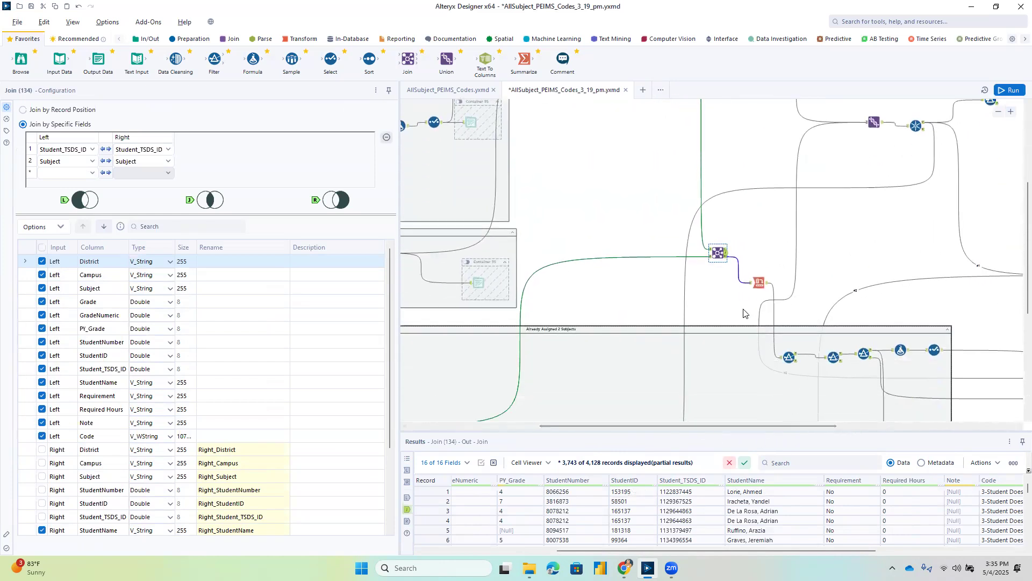
{"action": "left_click", "coordinate": [725, 258]}
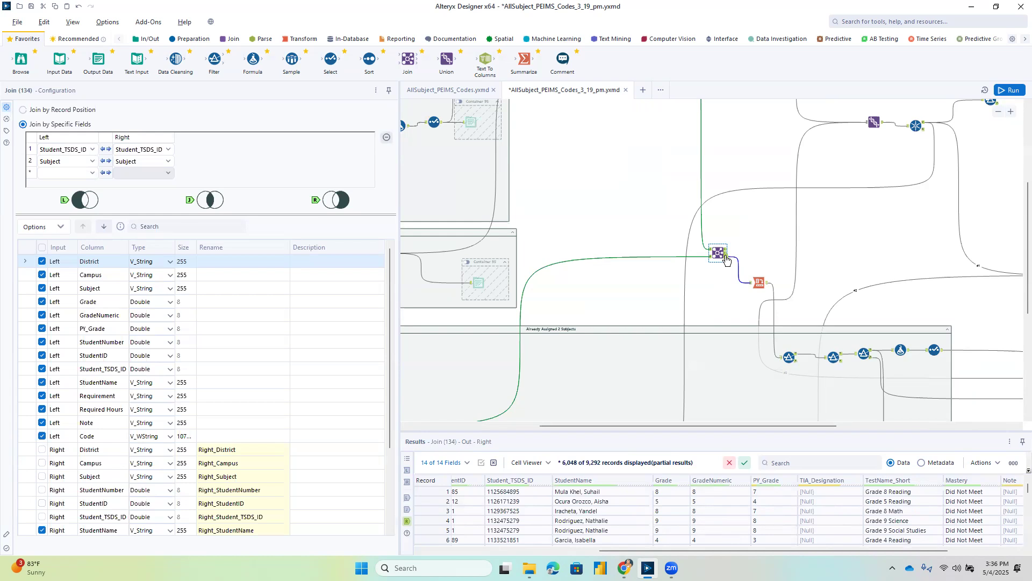
Review the Cross Tab after the Join, its Subject and Mastery settings, and trace its connection into the Already Assigned 2 Subjects container.
{"action": "left_click", "coordinate": [759, 282]}
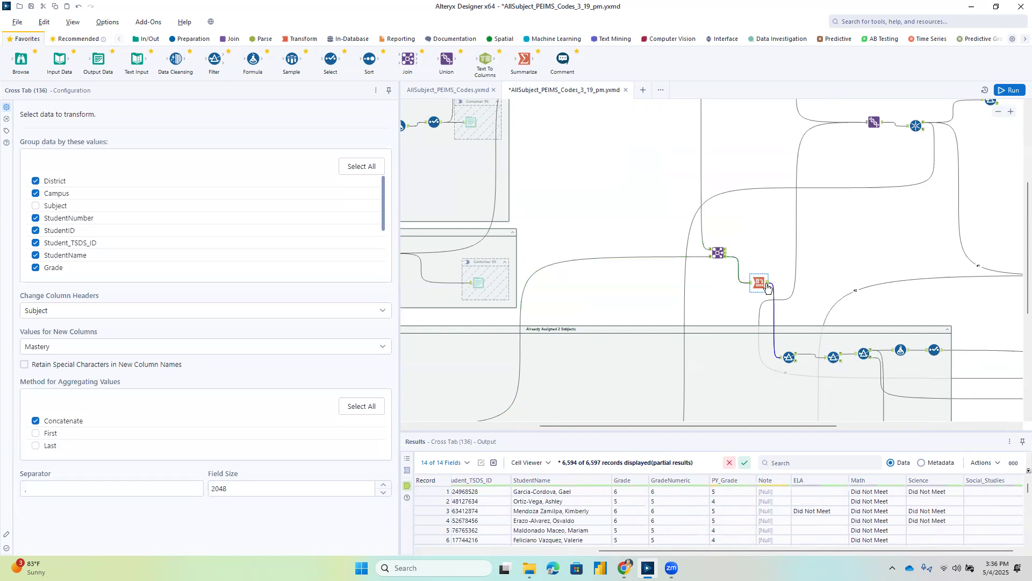
{"action": "left_click_drag", "start_coordinate": [701, 426], "coordinate": [556, 427]}
{"action": "mouse_move", "coordinate": [613, 550]}
{"action": "left_mouse_down"}
{"action": "mouse_move", "coordinate": [490, 545]}
{"action": "mouse_move", "coordinate": [621, 549]}
{"action": "left_mouse_up"}
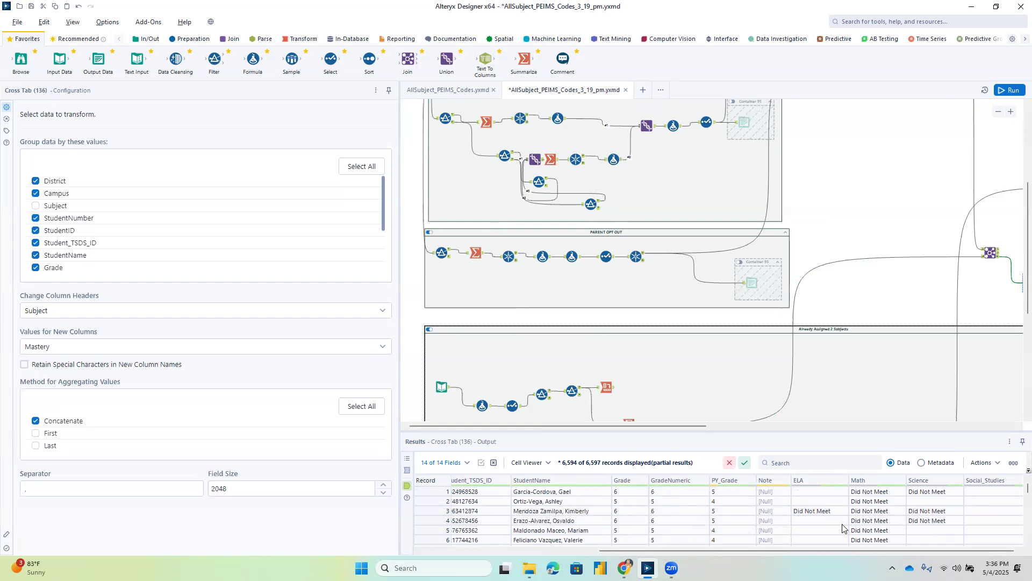
{"action": "scroll", "coordinate": [718, 360], "scroll_direction": "down", "scroll_amount": 2}
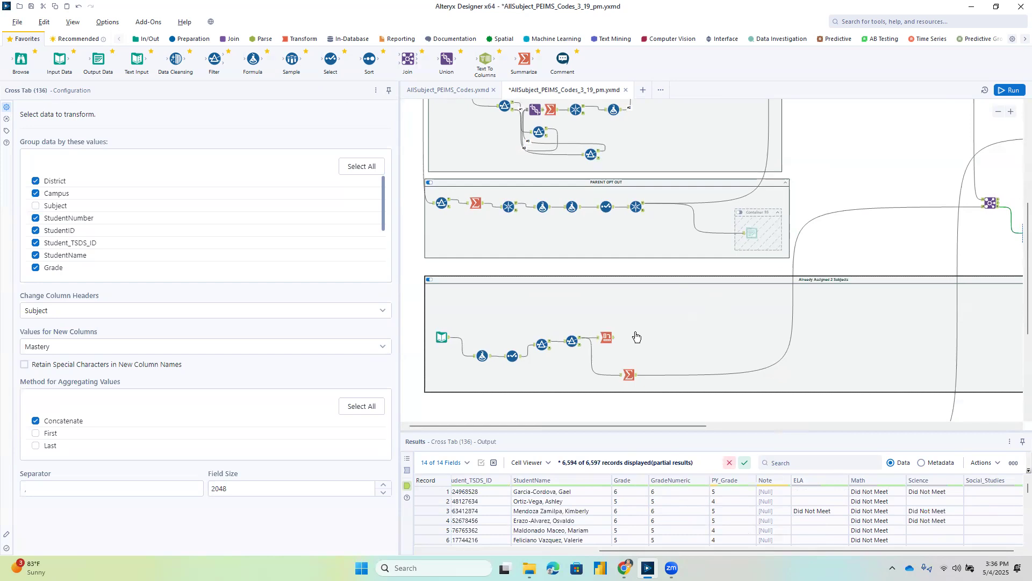
{"action": "scroll", "coordinate": [749, 430], "scroll_direction": "right", "scroll_amount": 1}
{"action": "scroll", "coordinate": [748, 430], "scroll_direction": "right", "scroll_amount": 5}
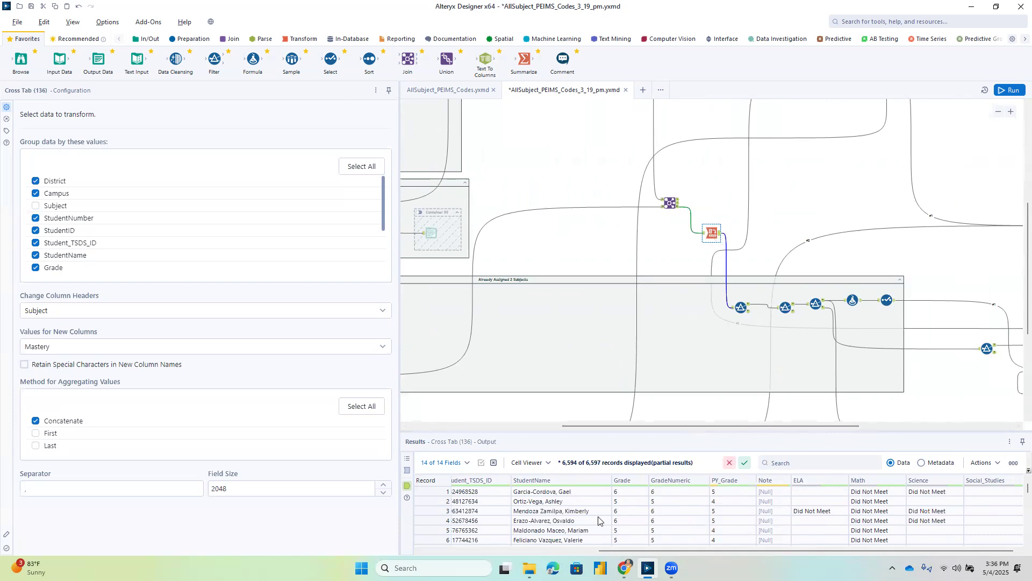
Check the three consecutive filters that keep students with Did Not Meet in Math, ELA and Science.
{"action": "left_click", "coordinate": [740, 305]}
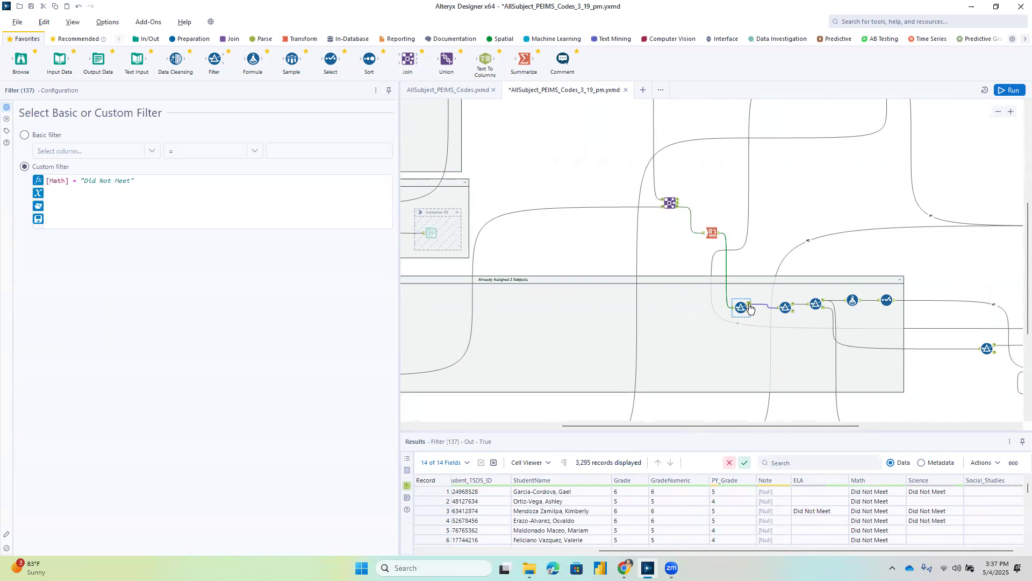
{"action": "left_click", "coordinate": [794, 305]}
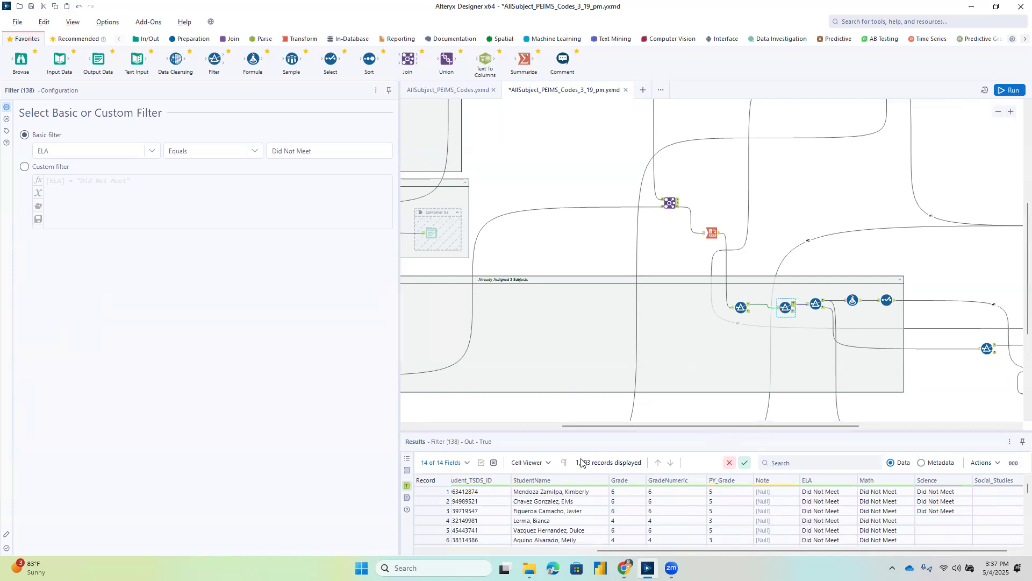
{"action": "left_click", "coordinate": [816, 301]}
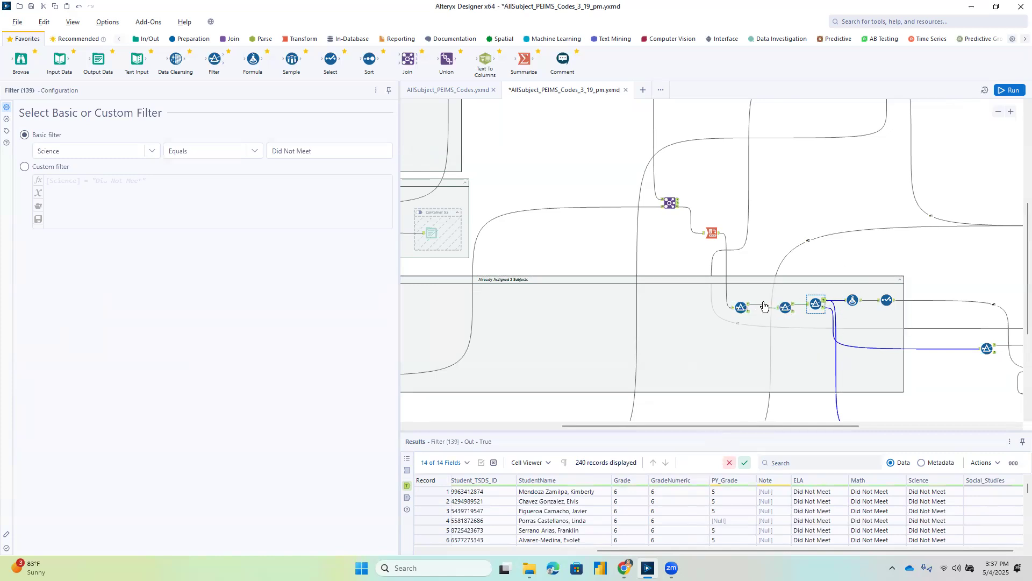
Expand and review the Science branch formula's expressions for Code, campus requirement, required hours and Subject.
{"action": "left_click", "coordinate": [855, 302]}
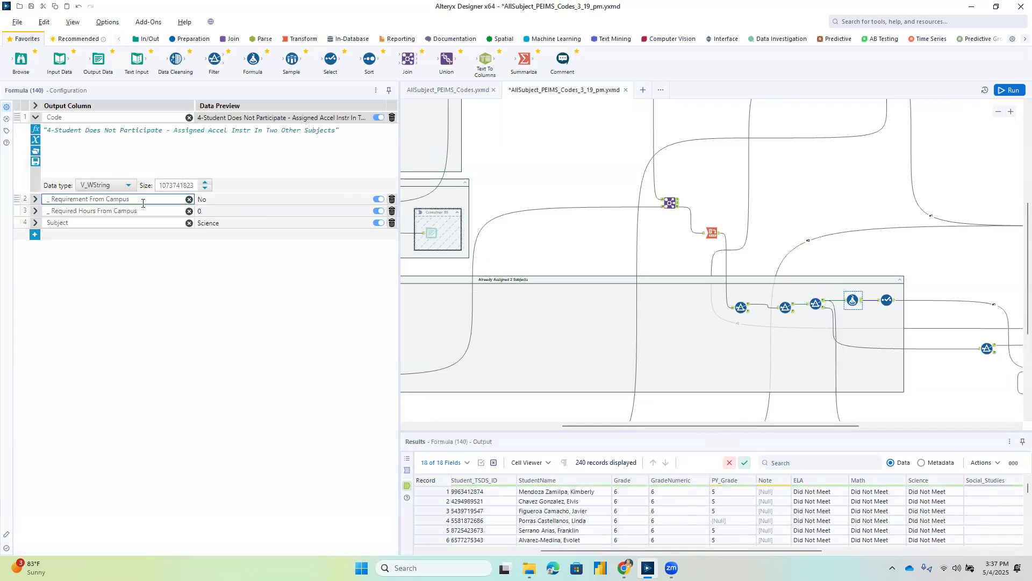
{"action": "left_click", "coordinate": [35, 222]}
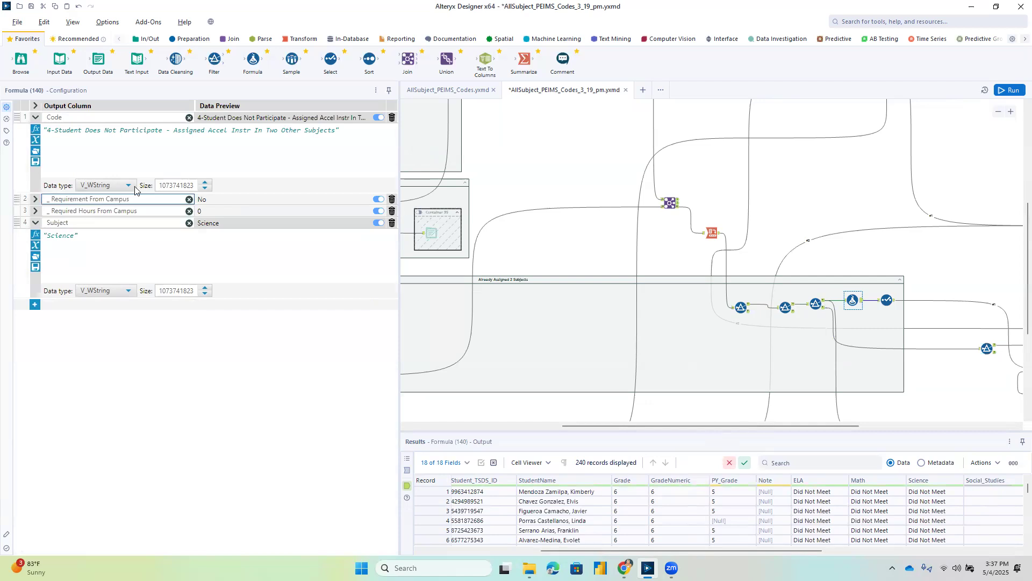
{"action": "left_click", "coordinate": [34, 199]}
{"action": "left_click", "coordinate": [35, 280]}
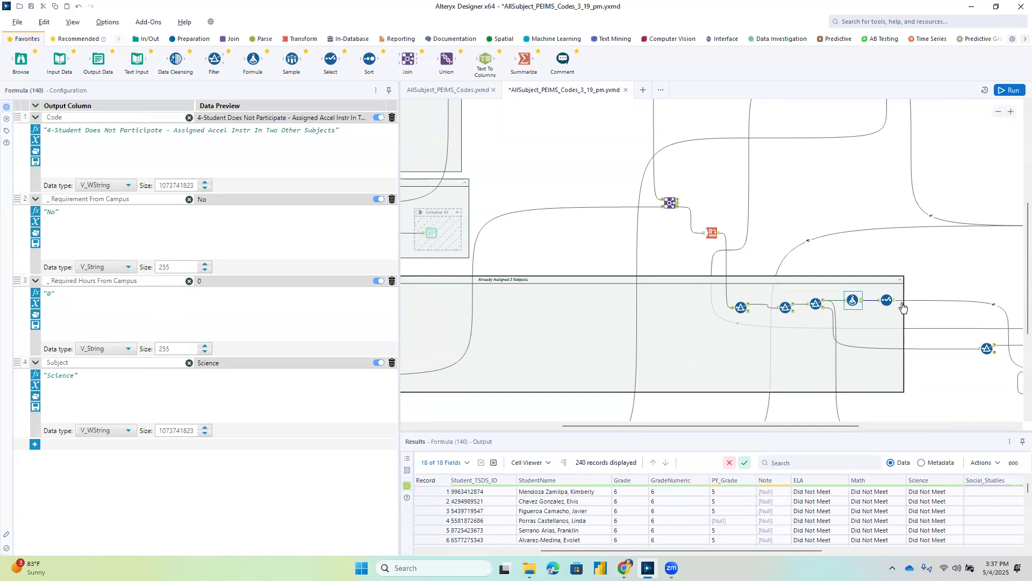
Inspect the Science filter's False output, the Social_Studies Did Not Meet filter it feeds, and that branch's Code and Subject formulas.
{"action": "left_click_drag", "start_coordinate": [799, 431], "coordinate": [884, 430]}
{"action": "left_click", "coordinate": [640, 303]}
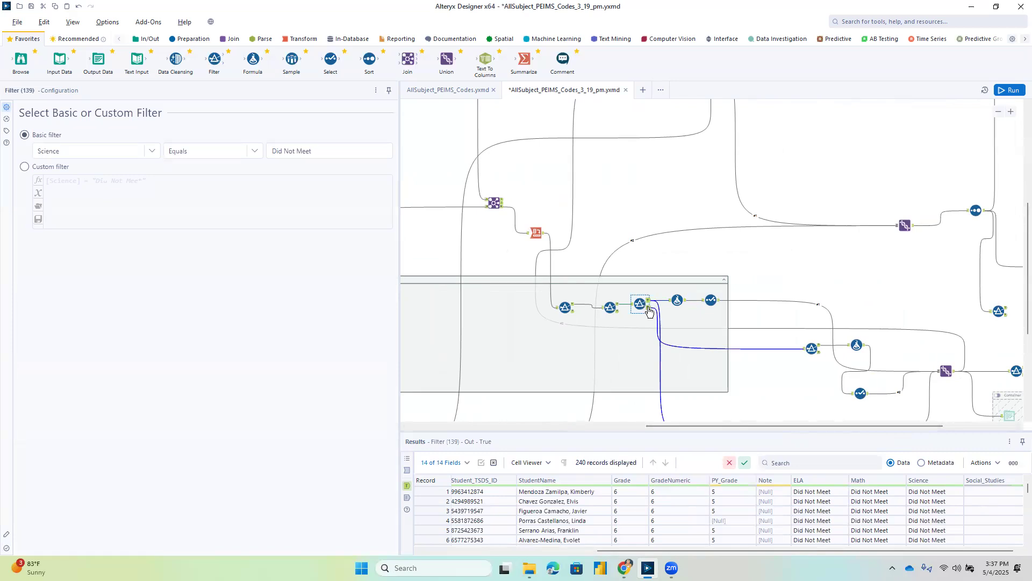
{"action": "left_click", "coordinate": [649, 311]}
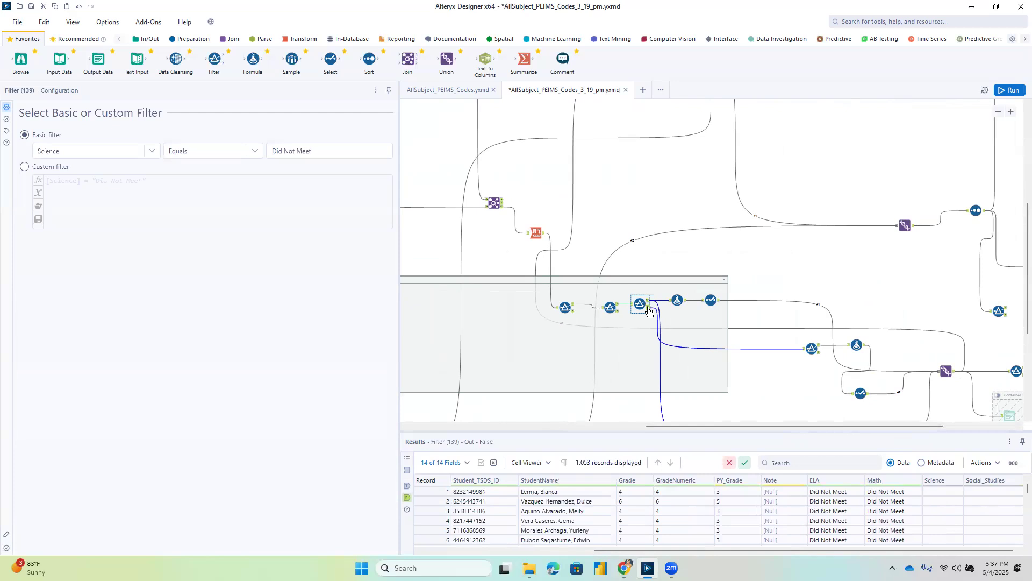
{"action": "left_click", "coordinate": [812, 348]}
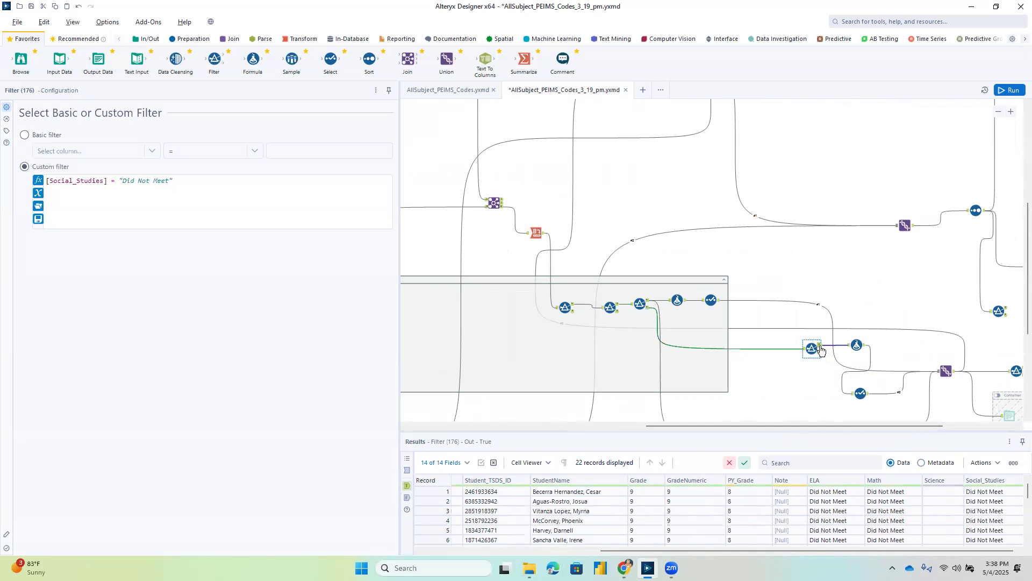
{"action": "left_click", "coordinate": [855, 346]}
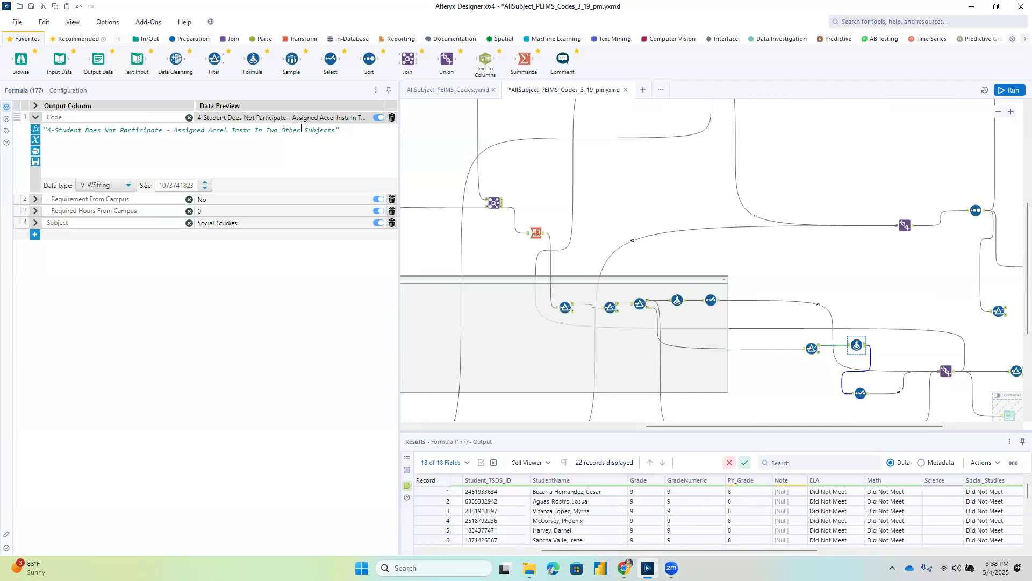
{"action": "left_click", "coordinate": [35, 223]}
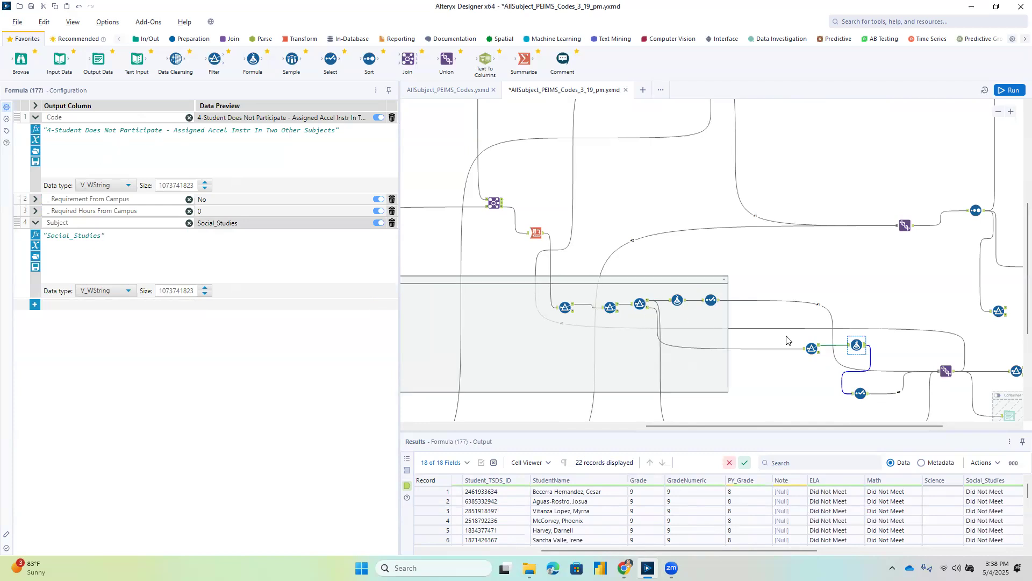
Check the Select tools ending the Social_Studies and Science branches and the Union that combines them.
{"action": "left_click", "coordinate": [868, 394]}
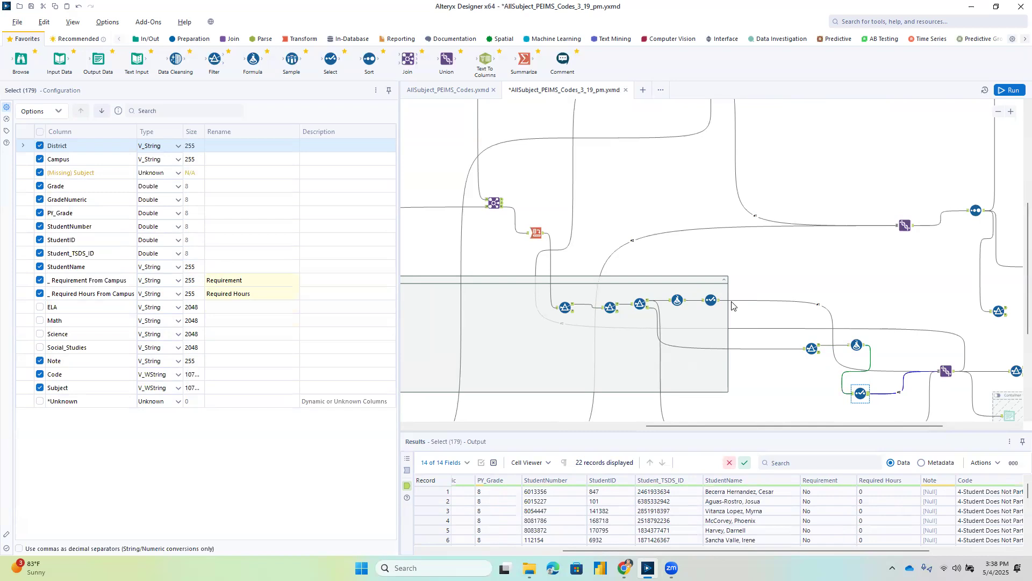
{"action": "left_click", "coordinate": [711, 299]}
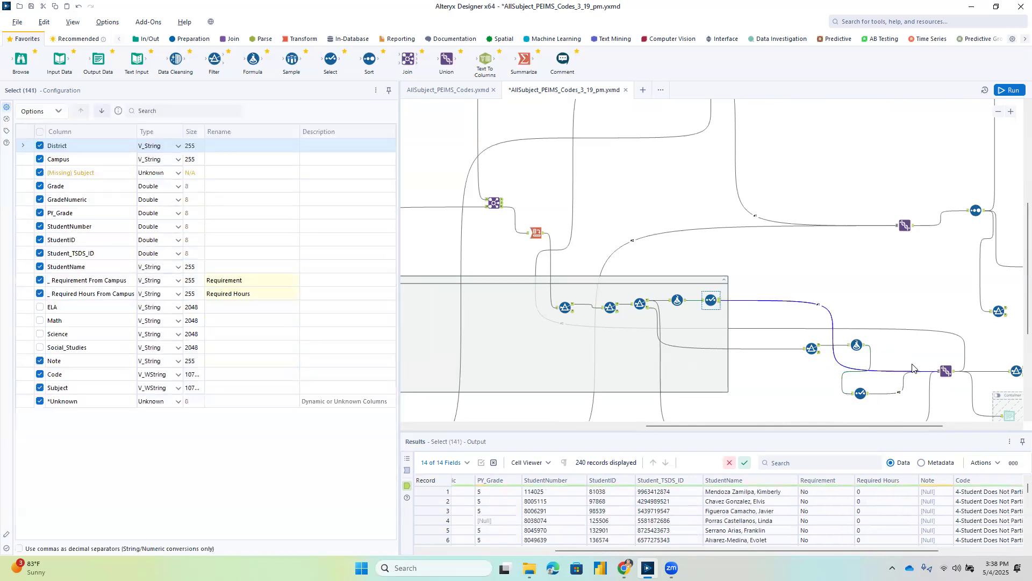
{"action": "left_click", "coordinate": [946, 370]}
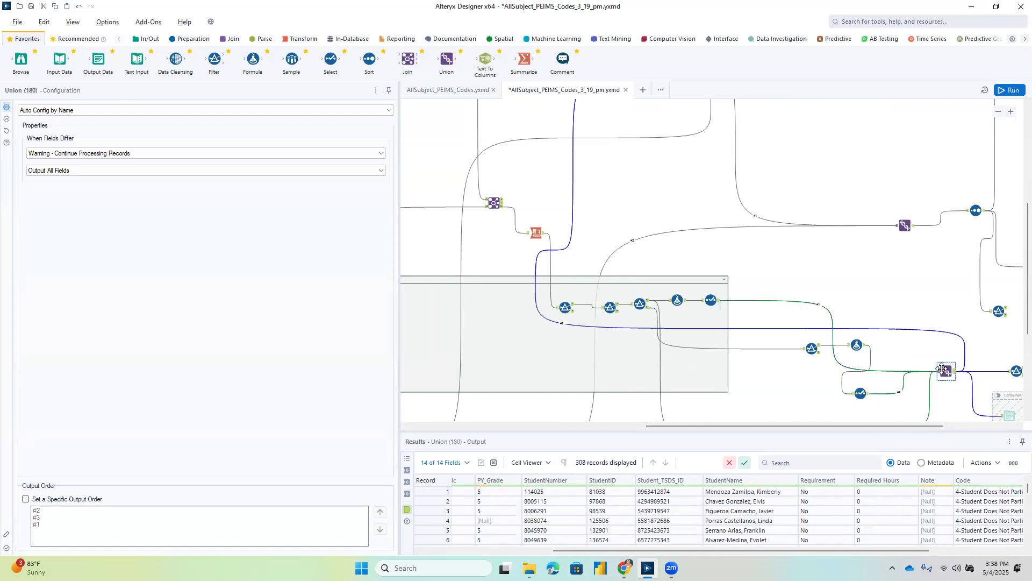
Review the lower branch for students failing all four subjects, checking its Science and Social_Studies filters and its Code formula.
{"action": "scroll", "coordinate": [942, 371], "scroll_direction": "down", "scroll_amount": 3}
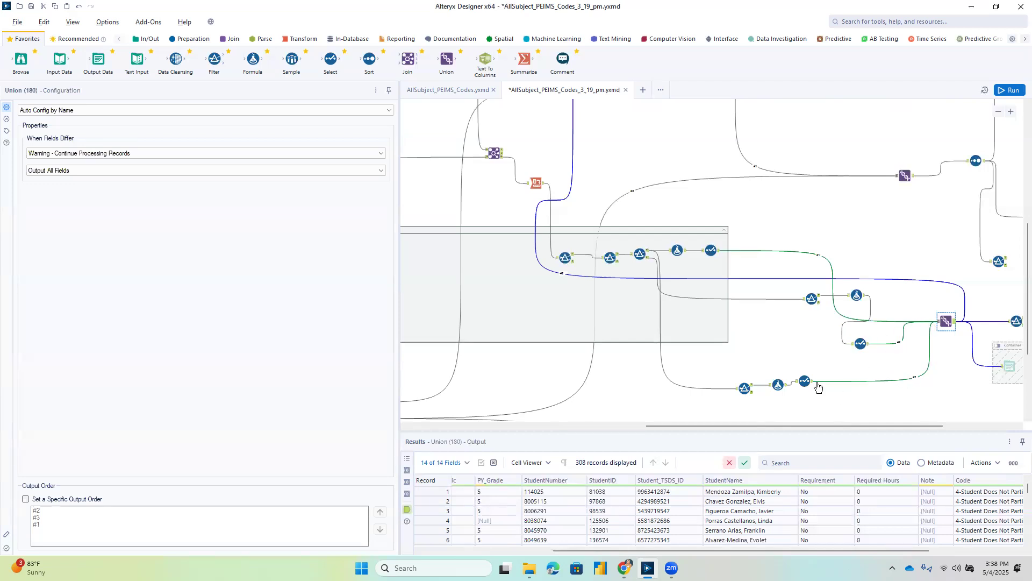
{"action": "left_click", "coordinate": [746, 388]}
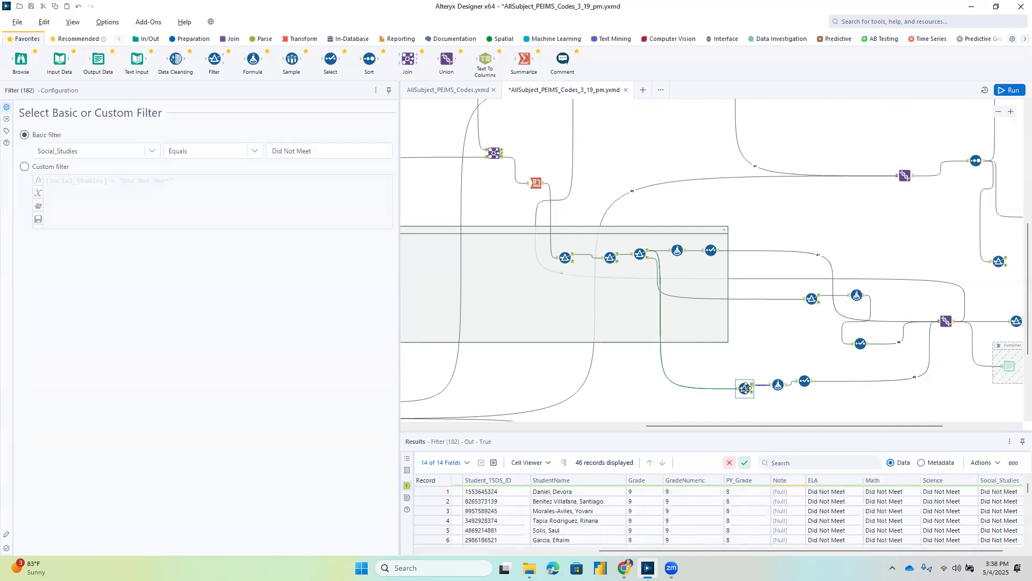
{"action": "left_click", "coordinate": [646, 256]}
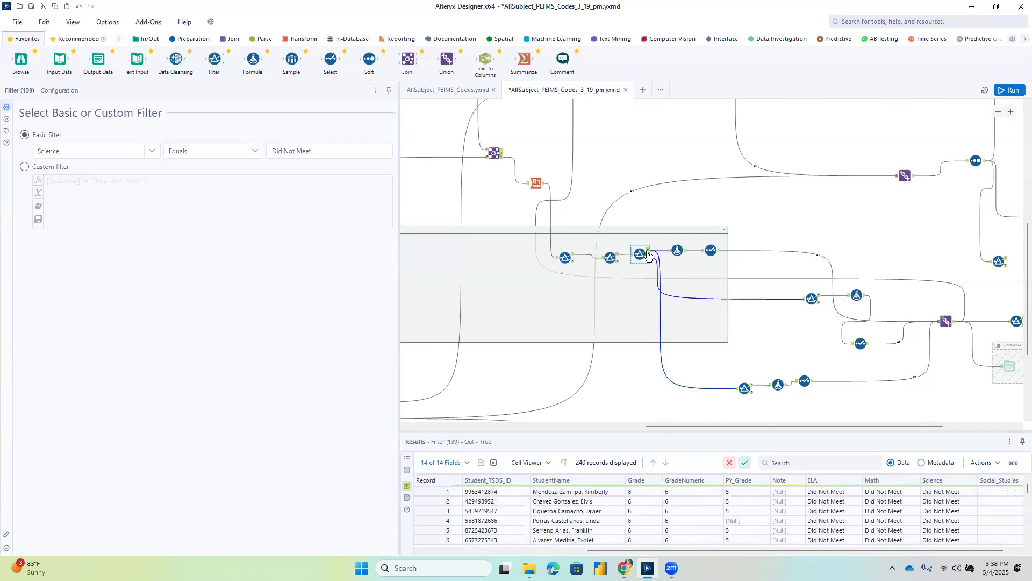
{"action": "left_click", "coordinate": [752, 387]}
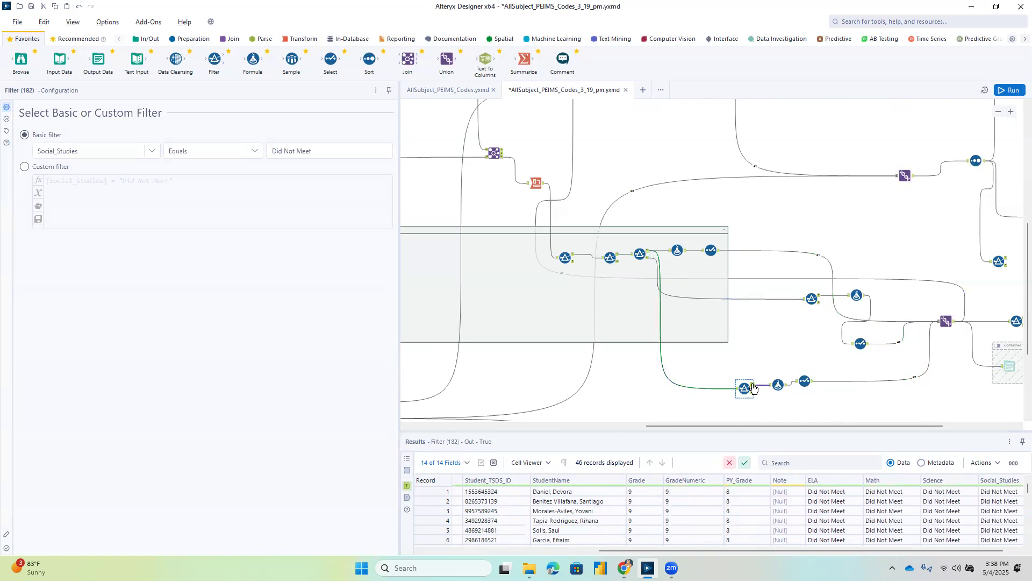
{"action": "mouse_move", "coordinate": [789, 551]}
{"action": "left_mouse_down"}
{"action": "mouse_move", "coordinate": [617, 561]}
{"action": "mouse_move", "coordinate": [802, 560]}
{"action": "left_mouse_up"}
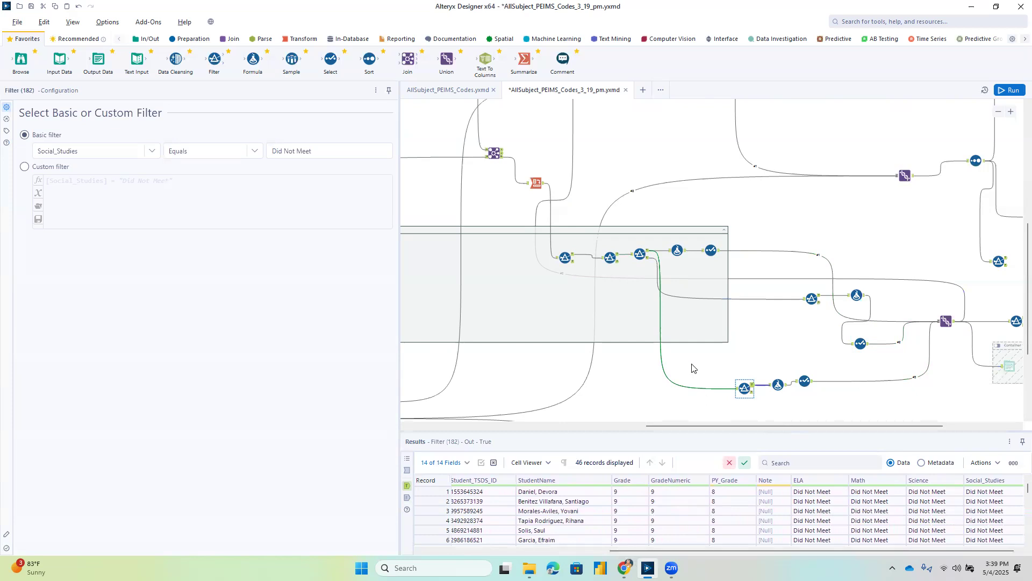
{"action": "left_click", "coordinate": [779, 386]}
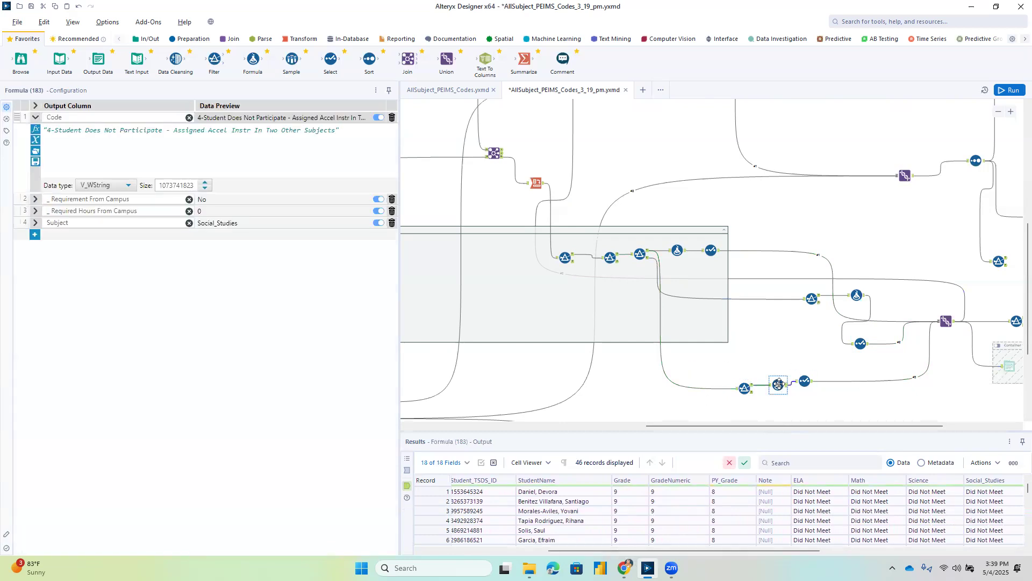
Check the Subject expression in the lower four-subject branch's formula and delete the connection from that branch's Select tool to the Union.
{"action": "left_click", "coordinate": [35, 225]}
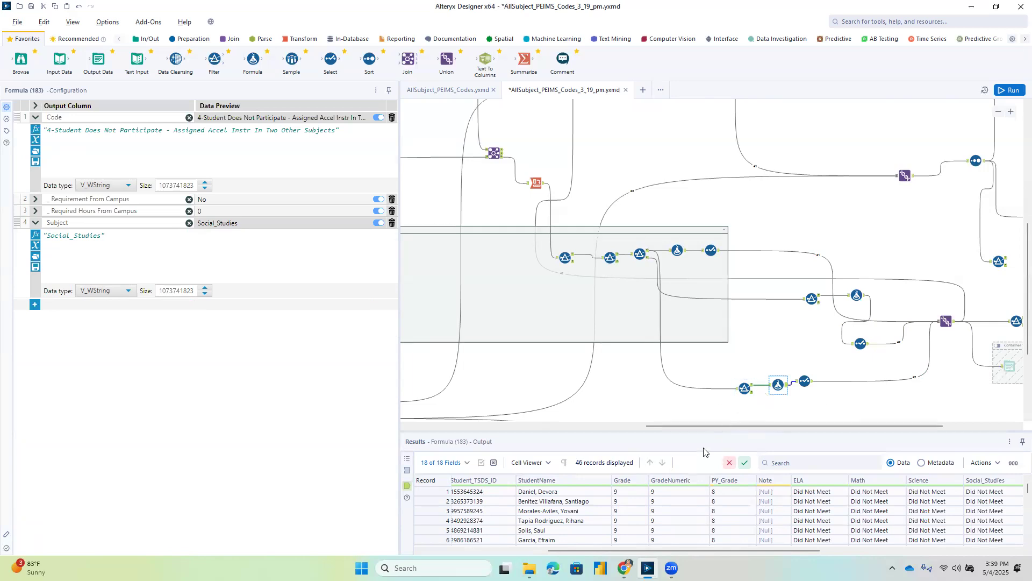
{"action": "left_click", "coordinate": [878, 381]}
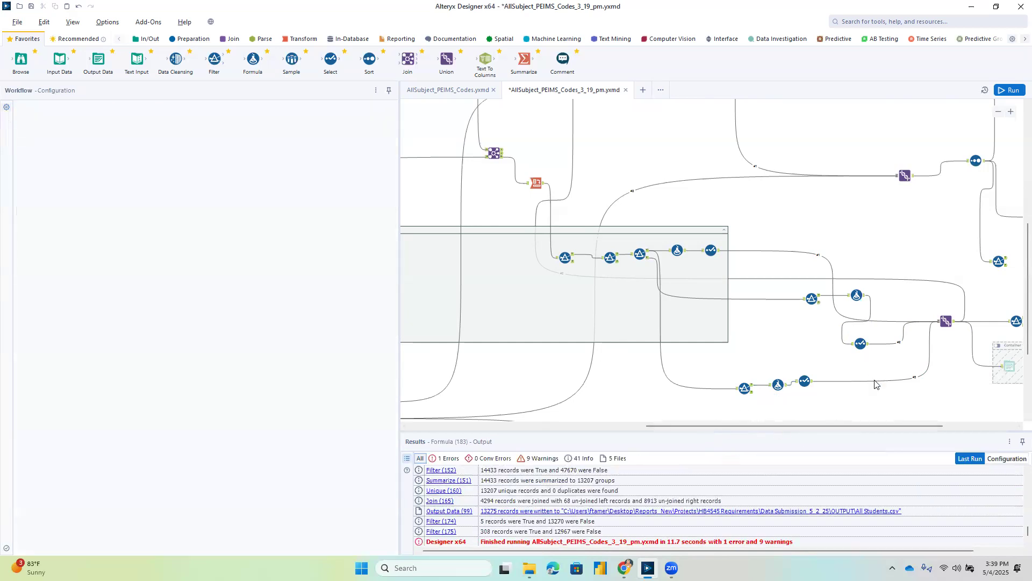
{"action": "right_click", "coordinate": [879, 381]}
{"action": "left_click", "coordinate": [896, 407]}
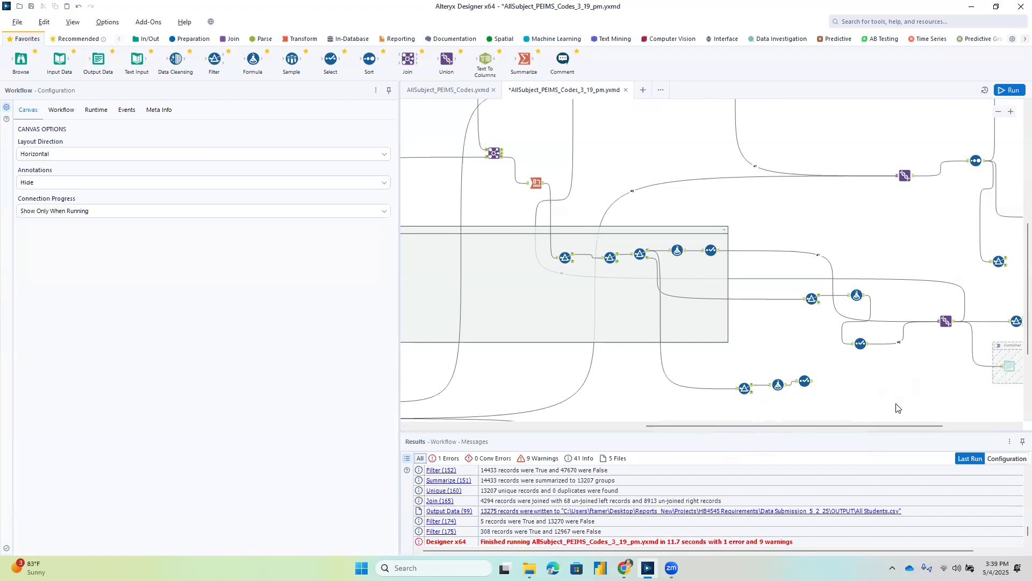
{"action": "left_click_drag", "start_coordinate": [887, 426], "coordinate": [955, 423]}
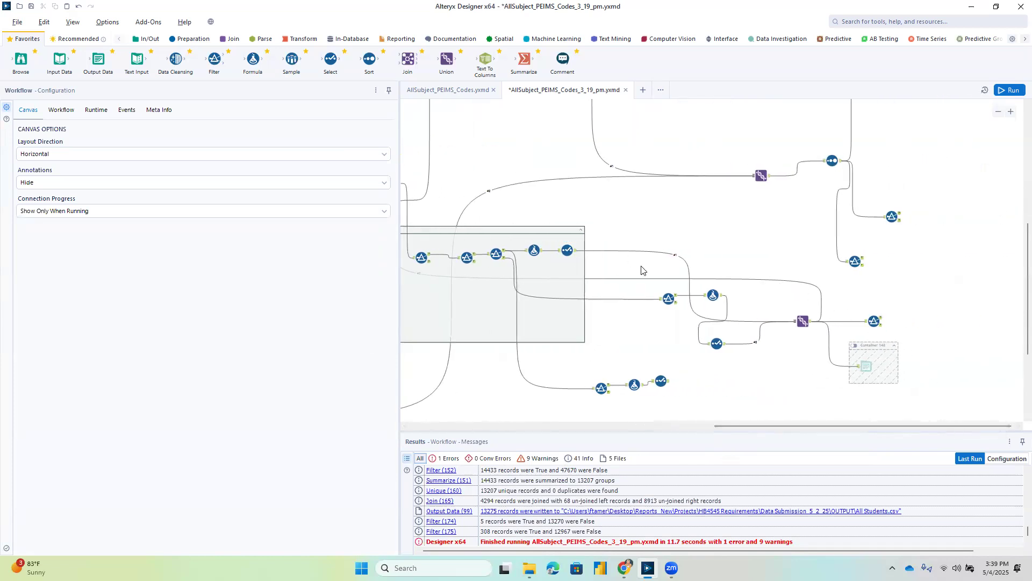
Recheck the lower branch formula's Subject expression and browse the True output of its Social_Studies Did Not Meet filter through the last records.
{"action": "left_click", "coordinate": [637, 386]}
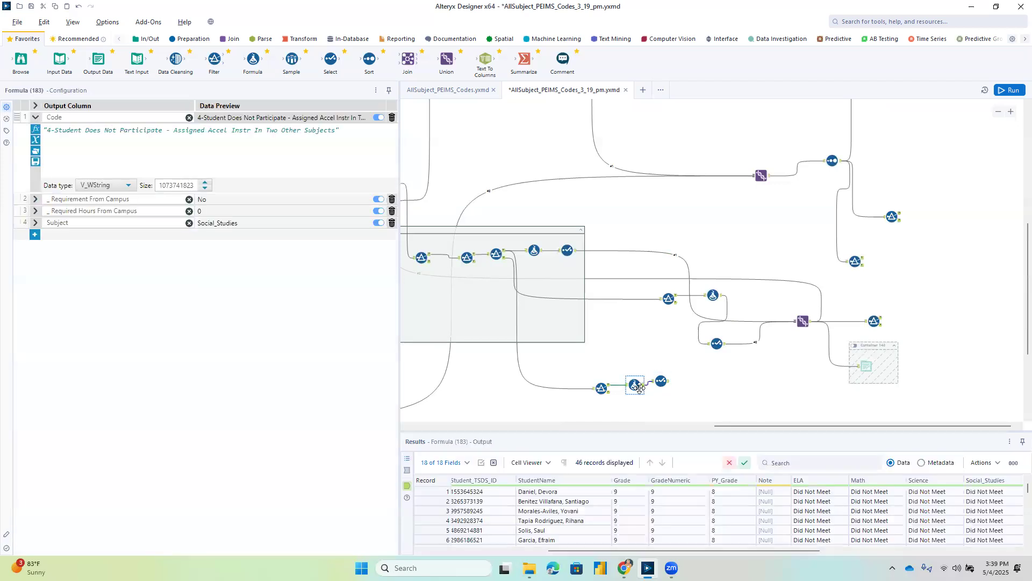
{"action": "left_click", "coordinate": [35, 222]}
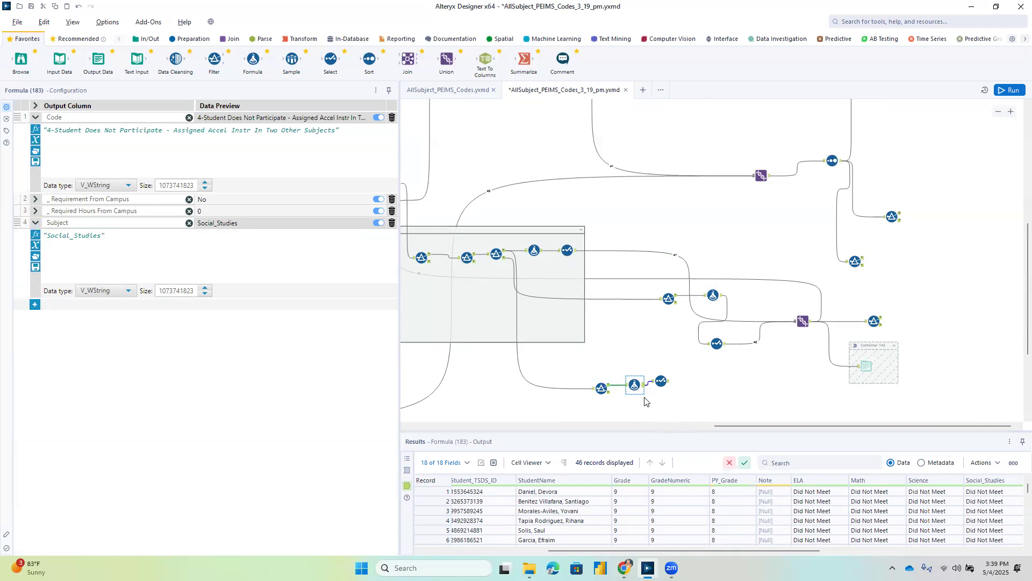
{"action": "left_click", "coordinate": [609, 388]}
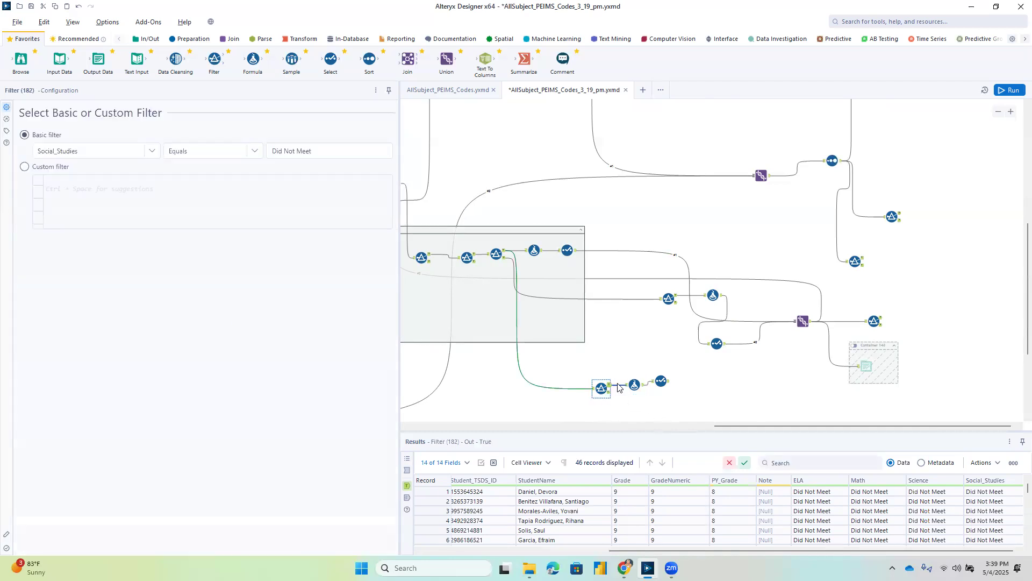
{"action": "left_click_drag", "start_coordinate": [757, 552], "coordinate": [701, 551]}
{"action": "scroll", "coordinate": [701, 542], "scroll_direction": "down", "scroll_amount": 6}
{"action": "scroll", "coordinate": [706, 506], "scroll_direction": "down", "scroll_amount": 7}
{"action": "left_click_drag", "start_coordinate": [702, 550], "coordinate": [566, 547]}
{"action": "left_click_drag", "start_coordinate": [743, 550], "coordinate": [764, 552]}
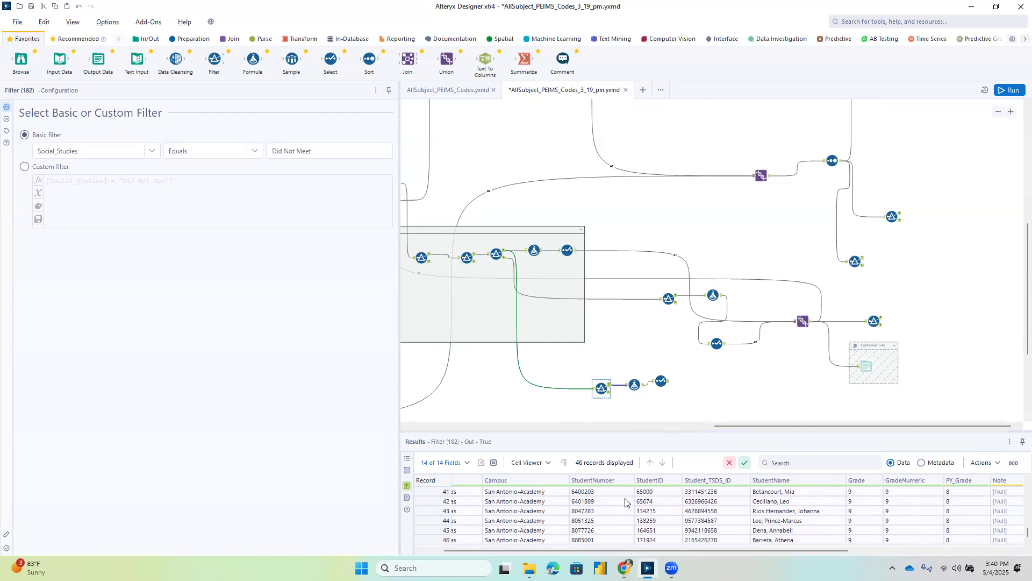
Copy the StudentNumber value of record 41 from the filter's True output without headers.
{"action": "left_click", "coordinate": [598, 492]}
{"action": "right_click", "coordinate": [599, 492]}
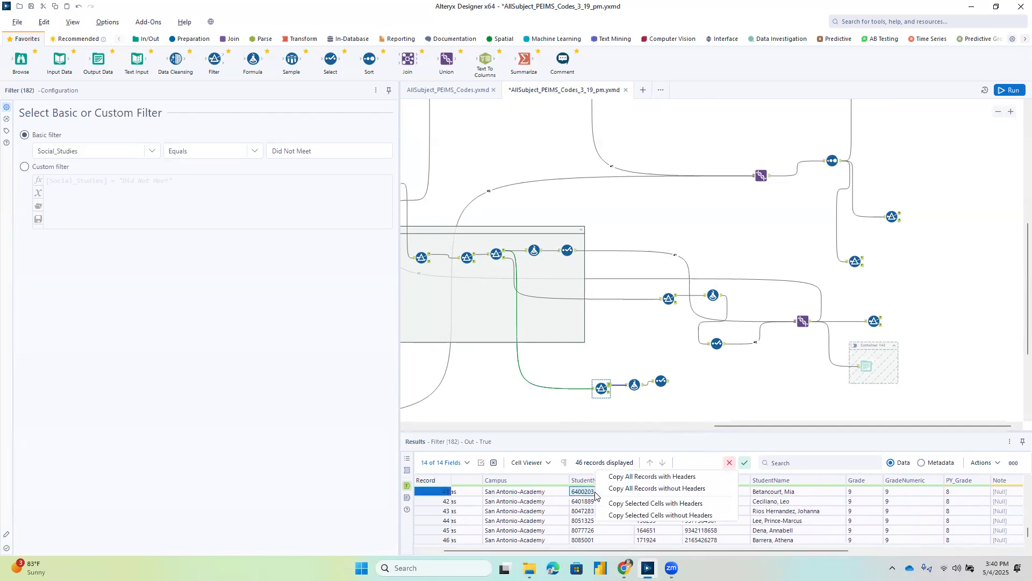
{"action": "left_click", "coordinate": [625, 512]}
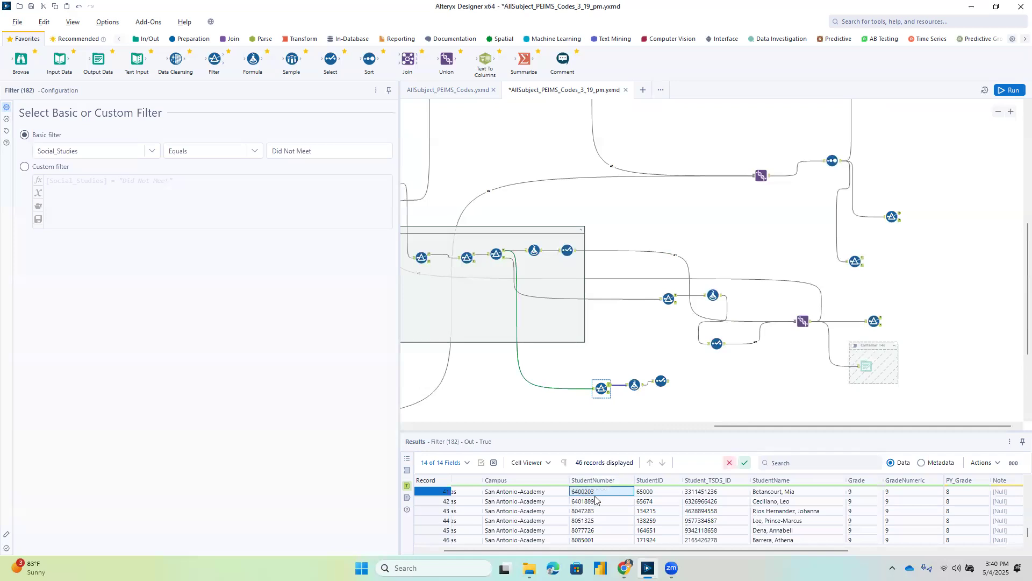
{"action": "right_click", "coordinate": [596, 495]}
{"action": "left_click", "coordinate": [629, 515]}
Switch to the HB1416 Power BI report, filter Skyward Number by the copied student number, and review the required hours and test history.
{"action": "left_click", "coordinate": [971, 7]}
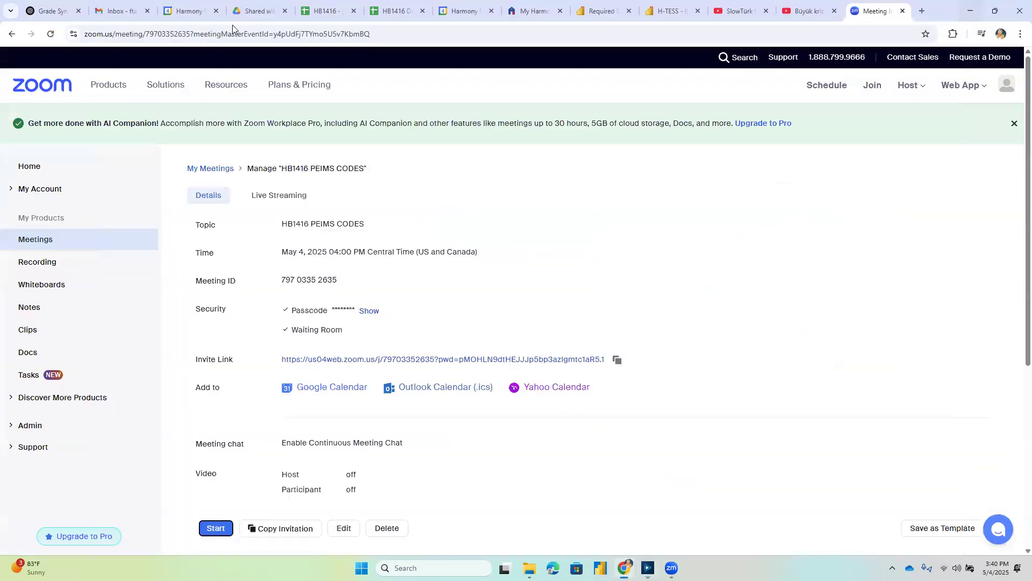
{"action": "left_click", "coordinate": [614, 16]}
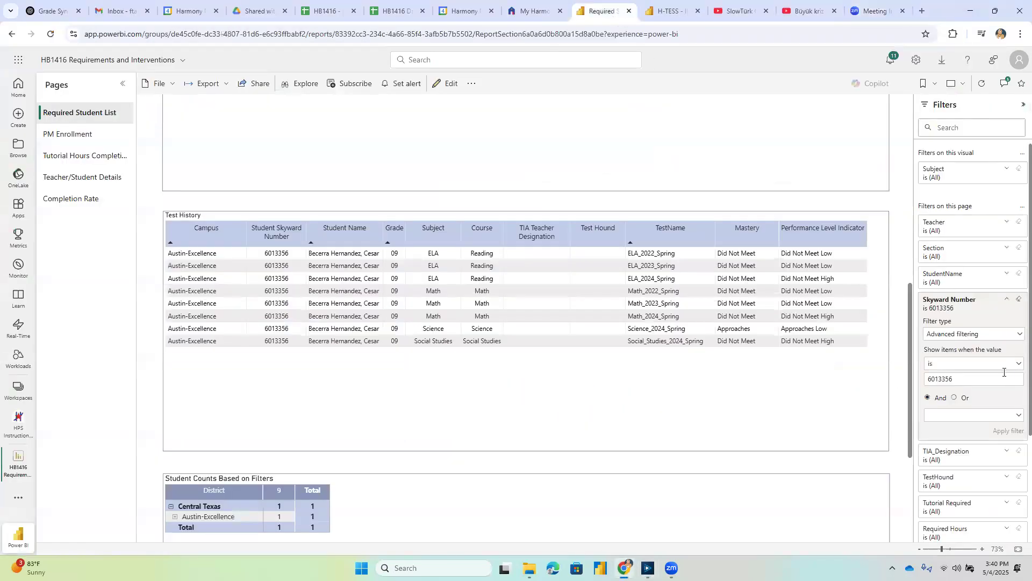
{"action": "left_click_drag", "start_coordinate": [961, 378], "coordinate": [915, 380]}
{"action": "key", "text": "ctrl+v"}
{"action": "left_click", "coordinate": [1004, 432]}
{"action": "scroll", "coordinate": [718, 245], "scroll_direction": "up", "scroll_amount": 6}
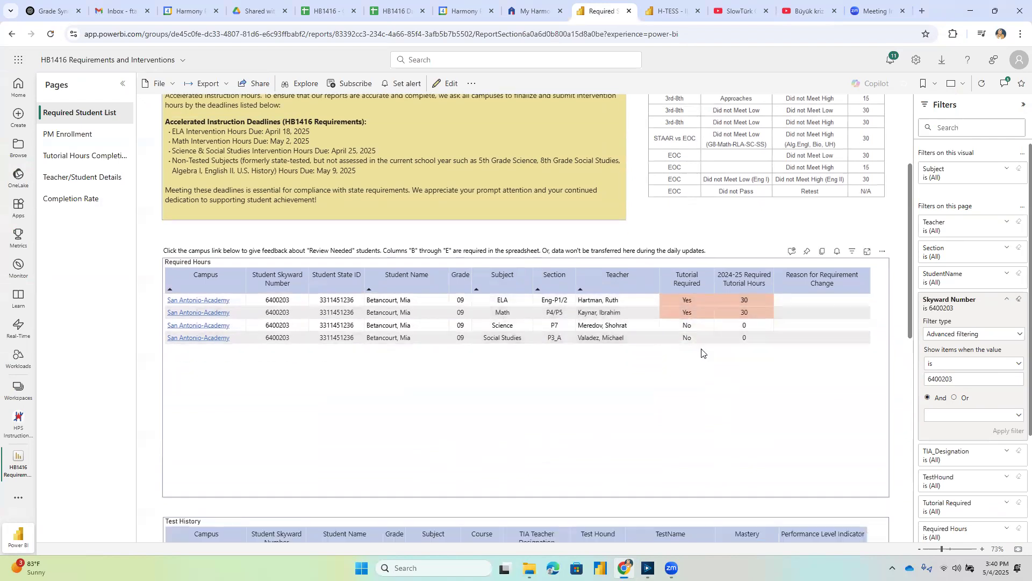
{"action": "scroll", "coordinate": [697, 349], "scroll_direction": "down", "scroll_amount": 6}
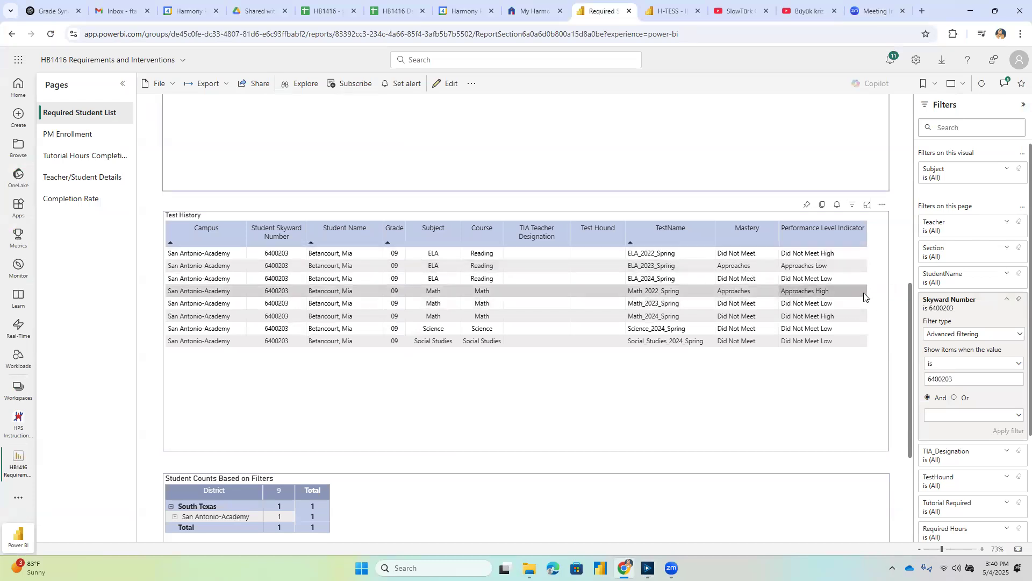
Filter the Test History table to TestName values containing 2024 and compare the results with the student's Required Hours table.
{"action": "left_click", "coordinate": [876, 286]}
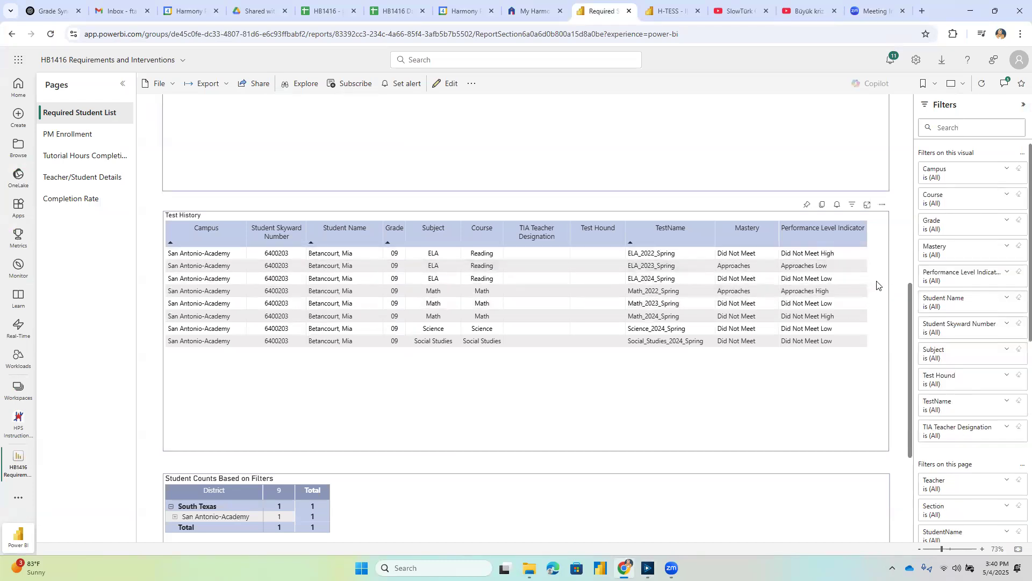
{"action": "left_click", "coordinate": [1007, 402]}
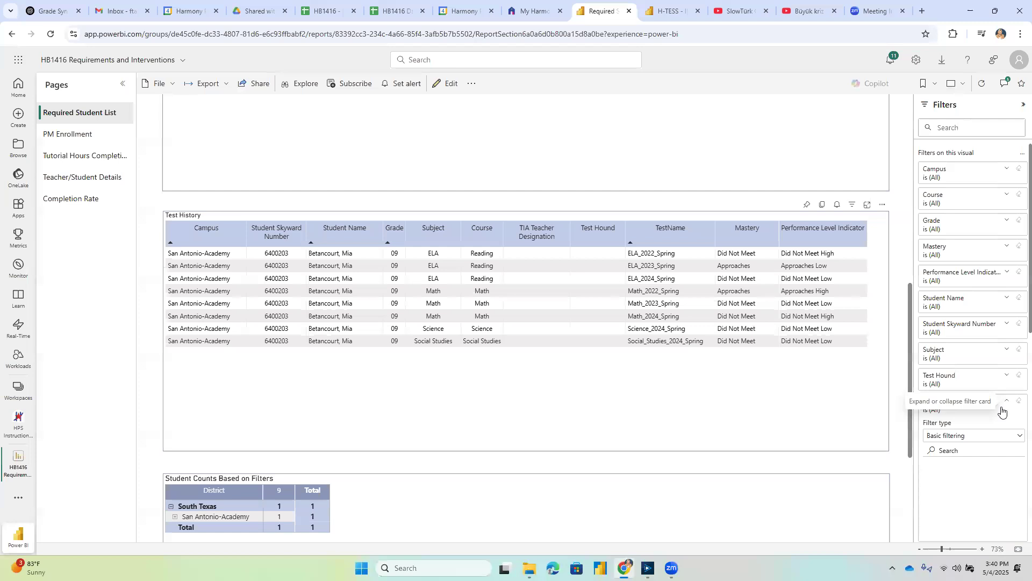
{"action": "left_click", "coordinate": [959, 436]}
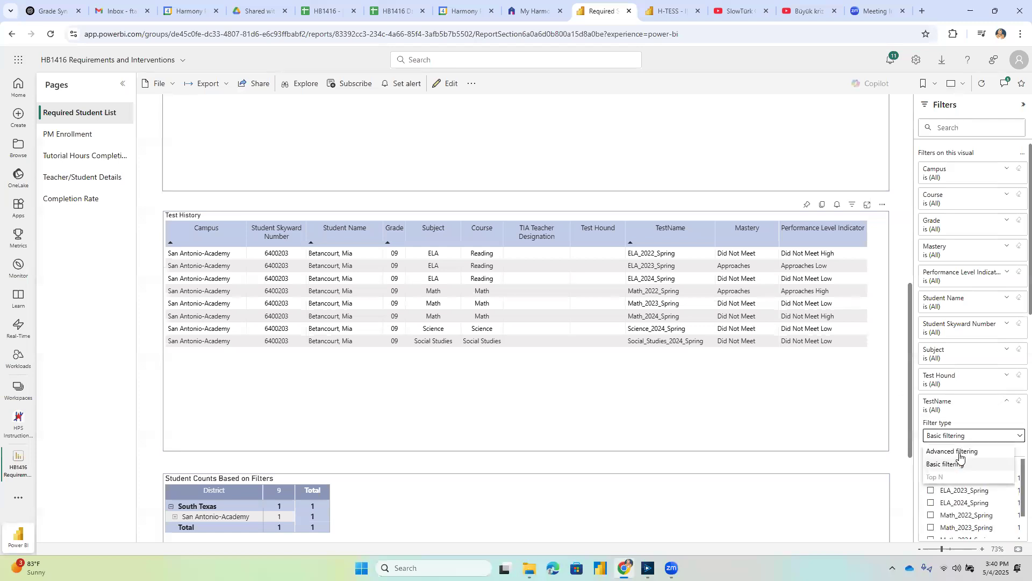
{"action": "left_click", "coordinate": [959, 452]}
{"action": "left_click", "coordinate": [940, 479]}
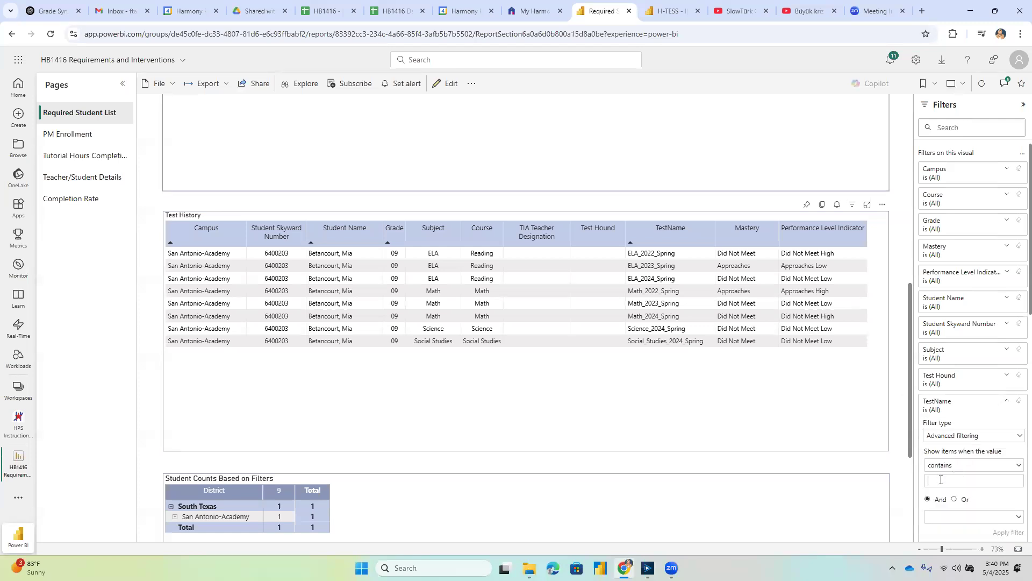
{"action": "type", "text": "2024"}
{"action": "left_click", "coordinate": [1005, 534]}
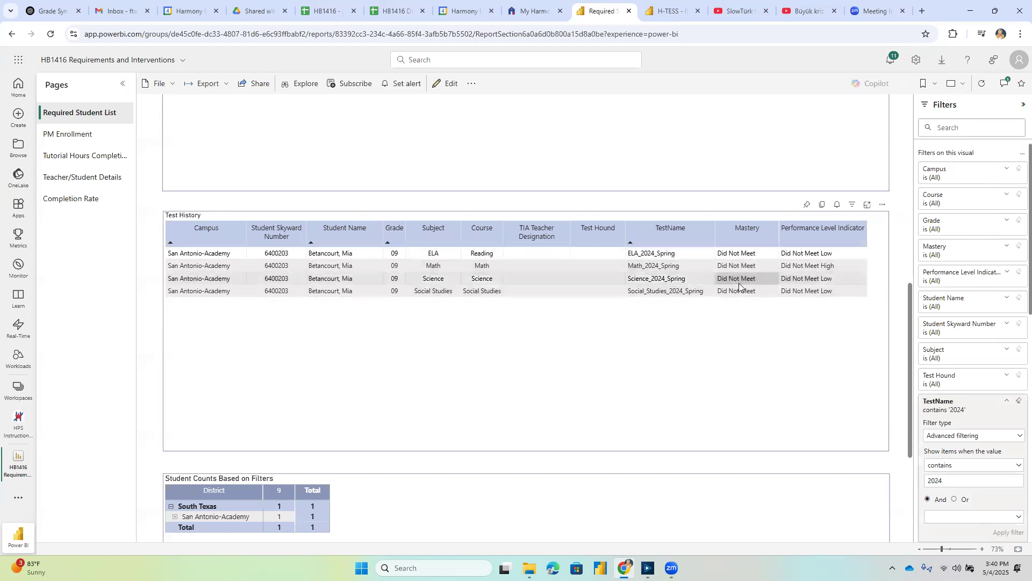
{"action": "scroll", "coordinate": [740, 288], "scroll_direction": "up", "scroll_amount": 6}
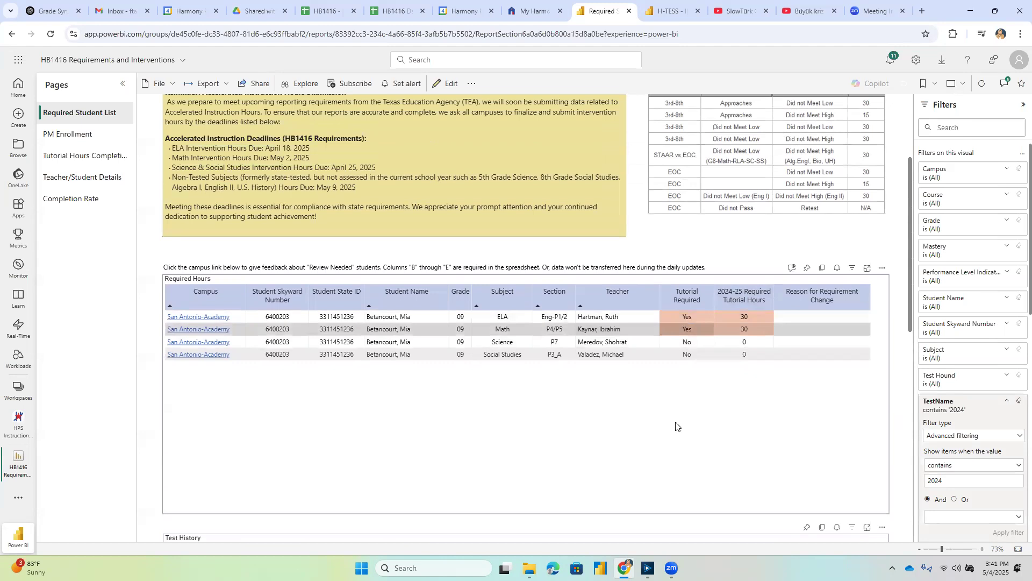
Return to Alteryx, narrow the configuration pane, set the StudentNumber filter after the lower Union to the same student number, and run the workflow.
{"action": "left_click", "coordinate": [648, 568]}
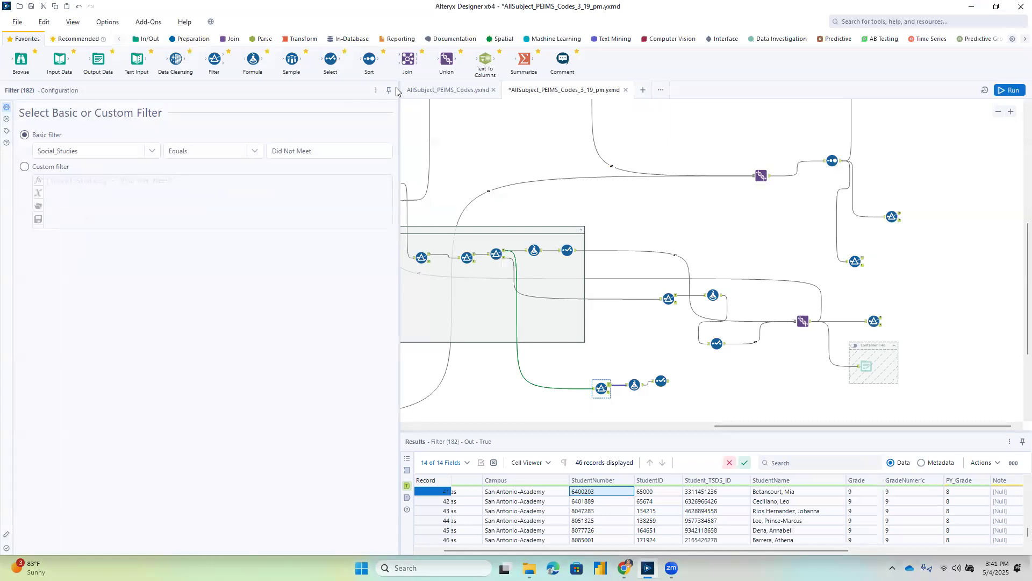
{"action": "left_click_drag", "start_coordinate": [258, 92], "coordinate": [236, 102]}
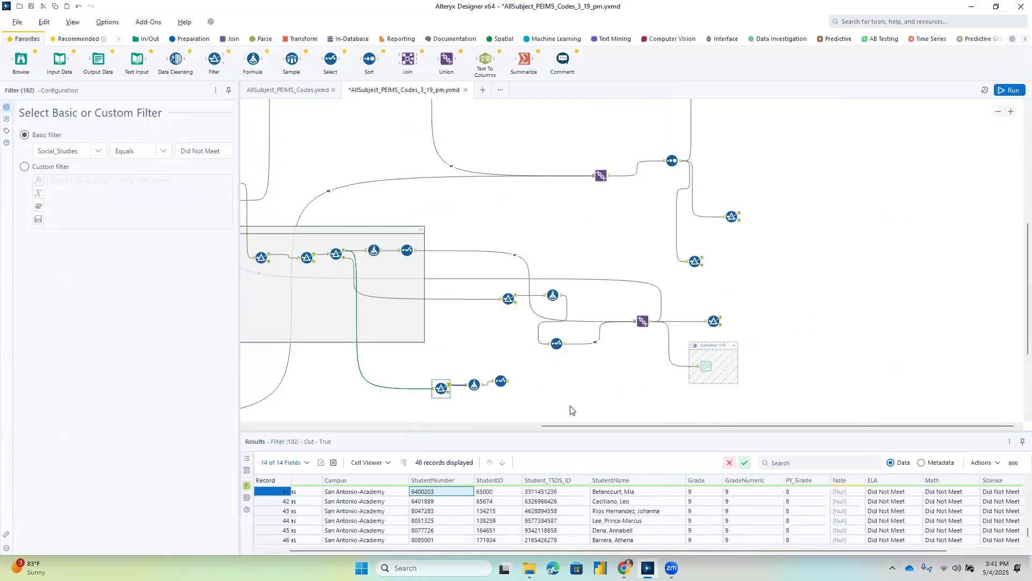
{"action": "left_click_drag", "start_coordinate": [595, 423], "coordinate": [708, 420]}
{"action": "left_click", "coordinate": [866, 321]}
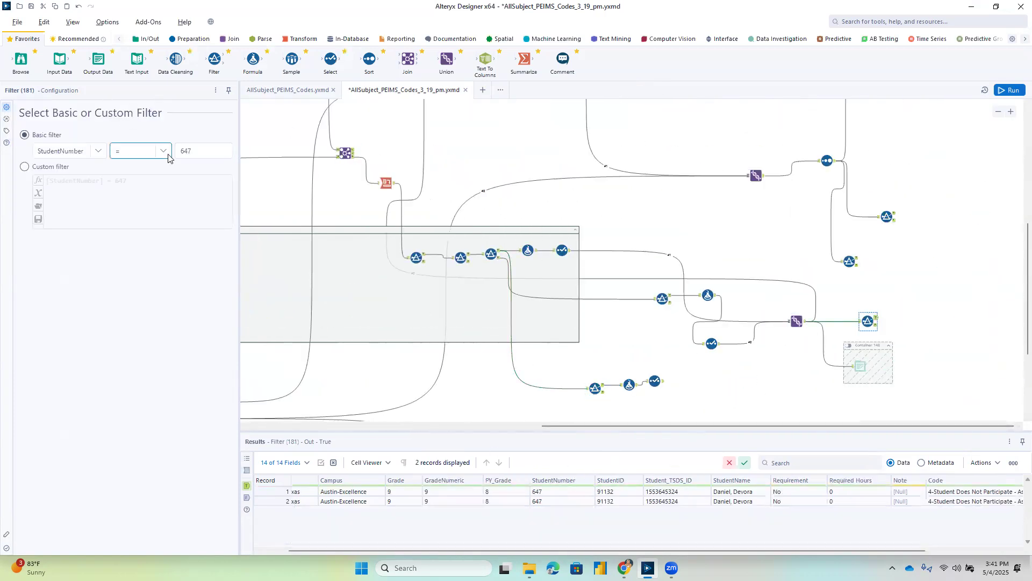
{"action": "left_click_drag", "start_coordinate": [197, 149], "coordinate": [180, 147]}
{"action": "type", "text": "6400203"}
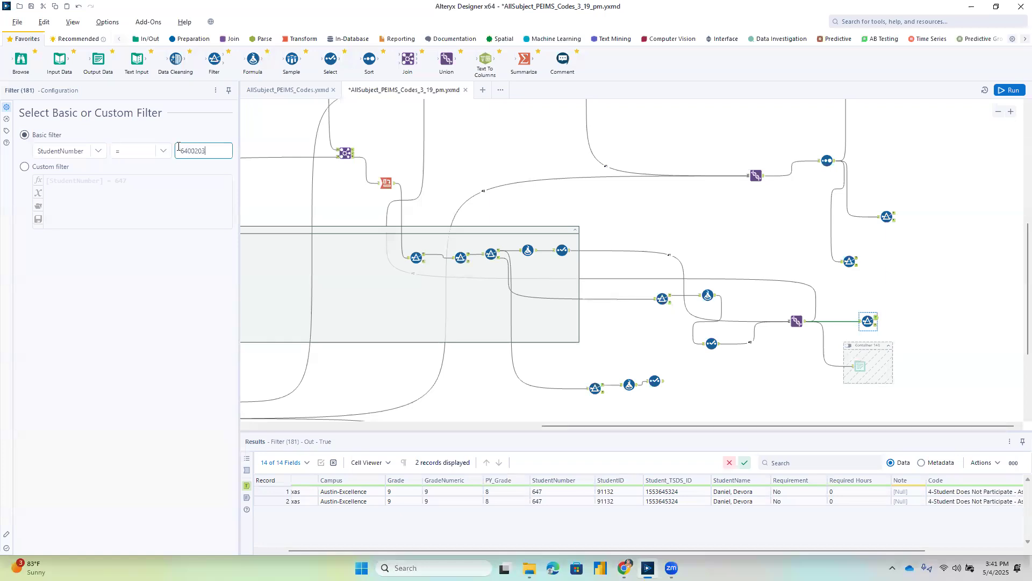
{"action": "left_click", "coordinate": [1014, 90]}
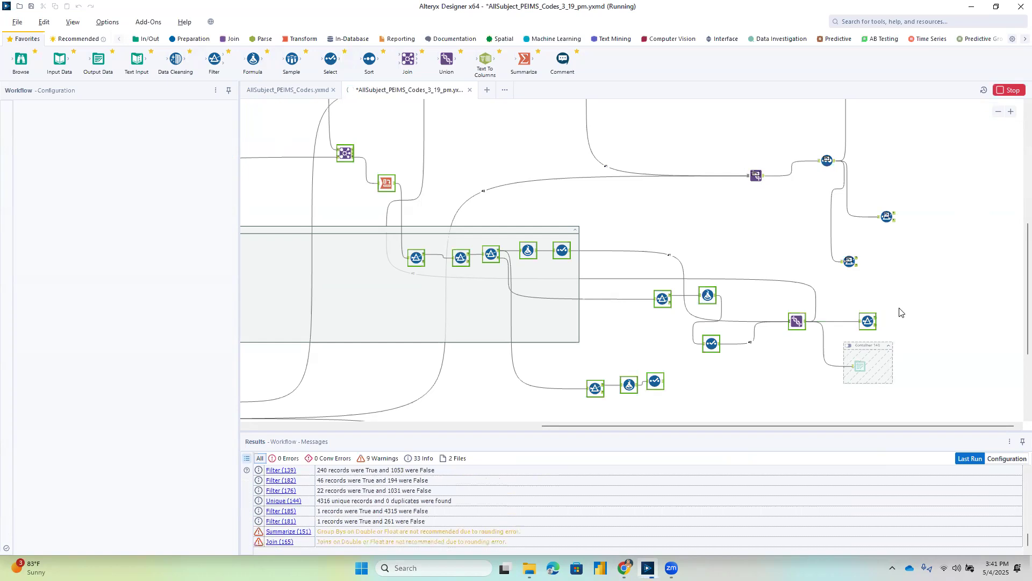
Inspect the filtered student's Code and Subject after the Union, and check the output of the disconnected branch's Select tool.
{"action": "left_click", "coordinate": [871, 321]}
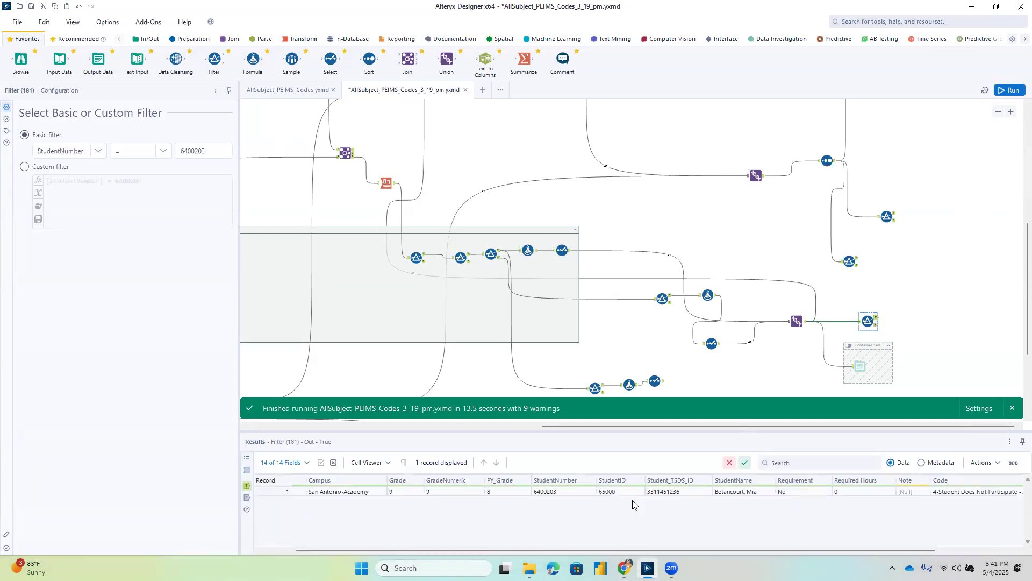
{"action": "left_click_drag", "start_coordinate": [466, 550], "coordinate": [531, 554]}
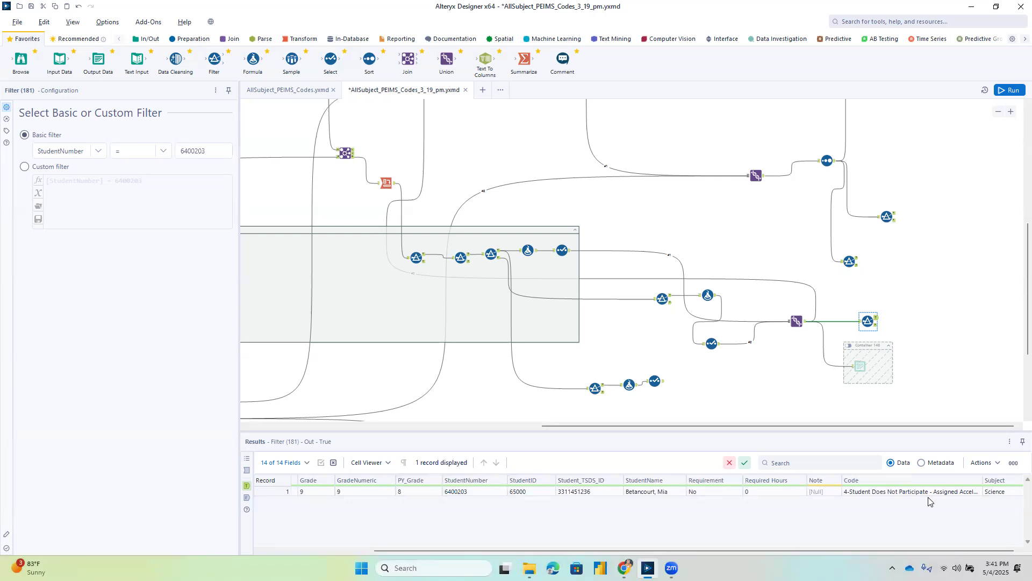
{"action": "left_click", "coordinate": [663, 384]}
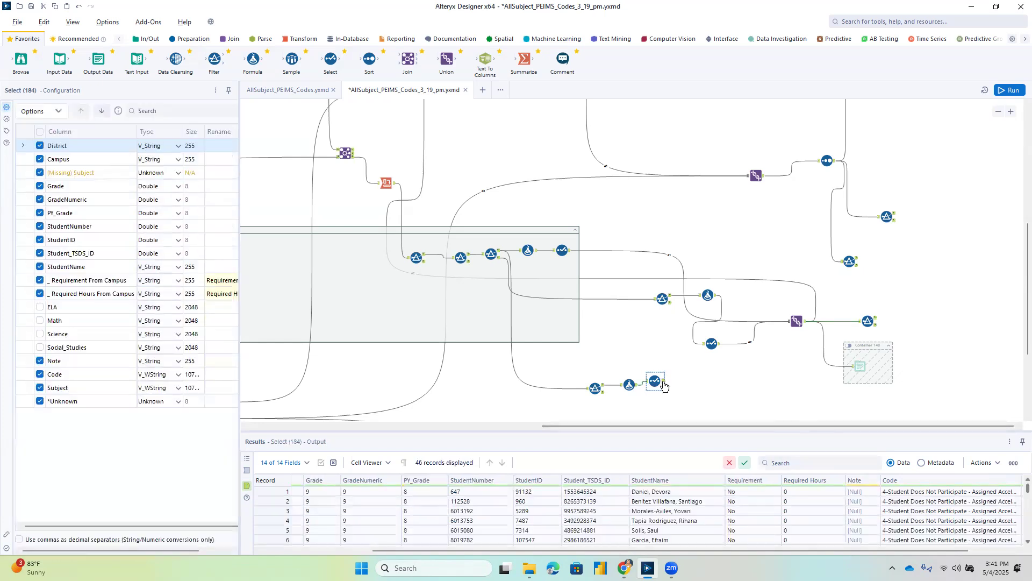
Paste a copy of the StudentNumber filter beside the disconnected lower branch and connect that branch's Select tool to it.
{"action": "left_click", "coordinate": [869, 318]}
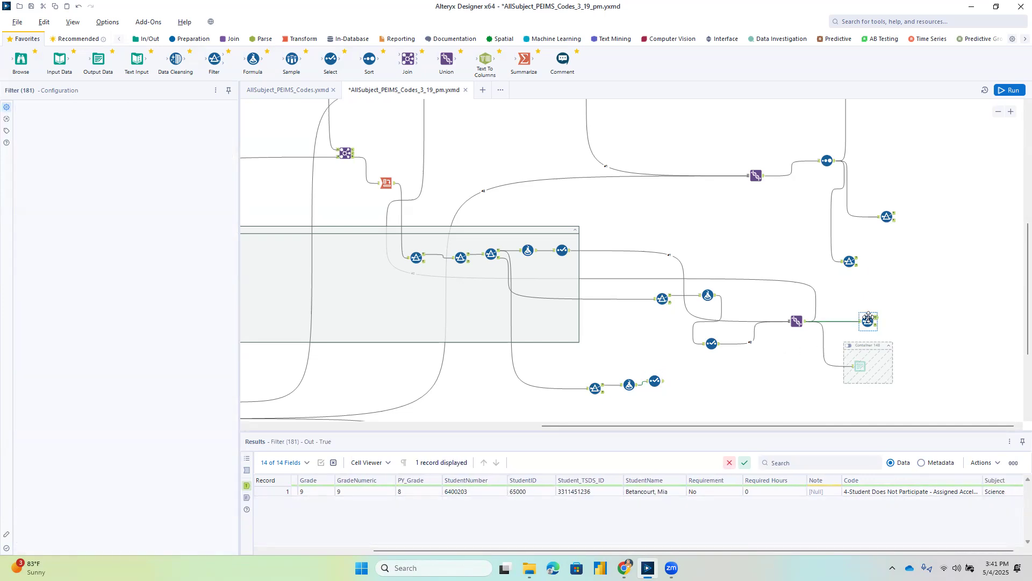
{"action": "left_click", "coordinate": [683, 400]}
{"action": "key", "text": "ctrl+v"}
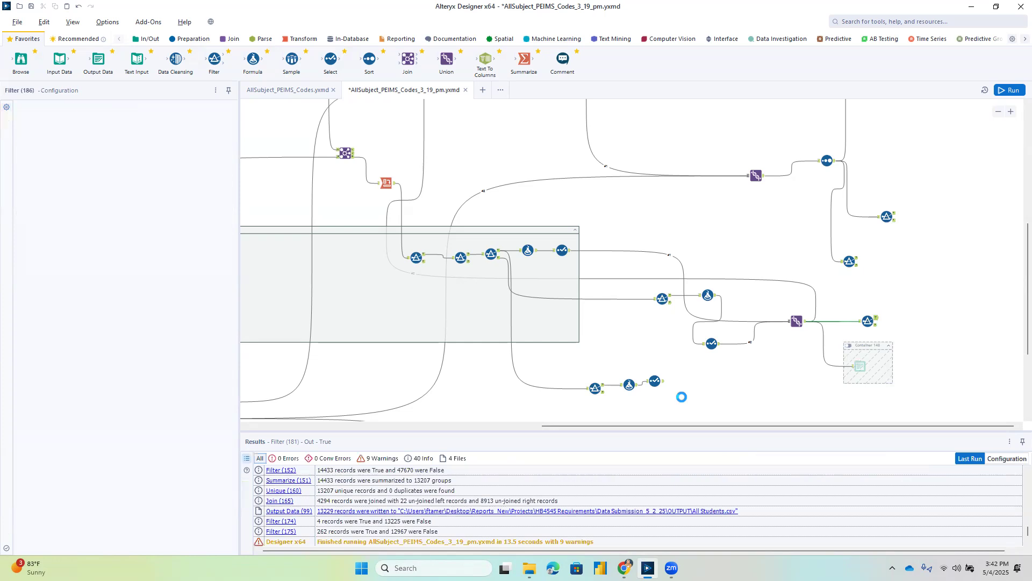
{"action": "left_click_drag", "start_coordinate": [664, 381], "coordinate": [685, 406]}
{"action": "left_click", "coordinate": [692, 406]}
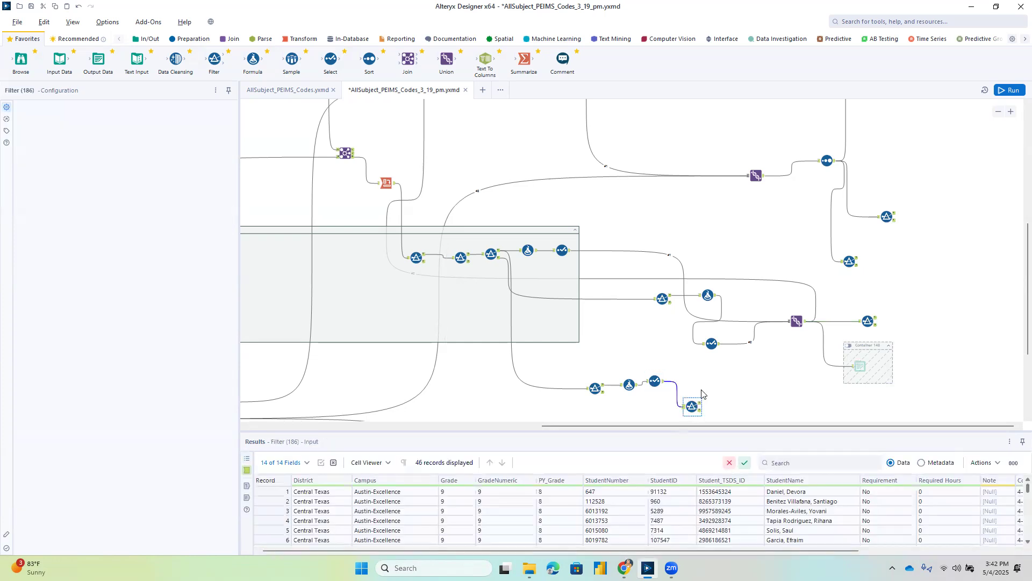
Run the workflow and examine the Code and Subject columns in the copied filter's True output.
{"action": "left_click", "coordinate": [1013, 91]}
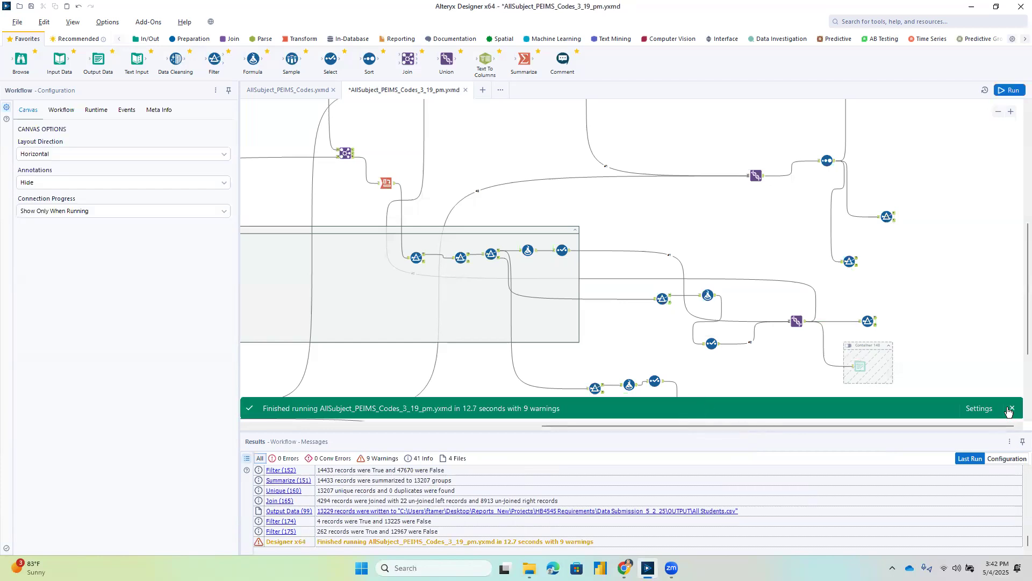
{"action": "left_click", "coordinate": [1011, 409]}
{"action": "left_click", "coordinate": [699, 406]}
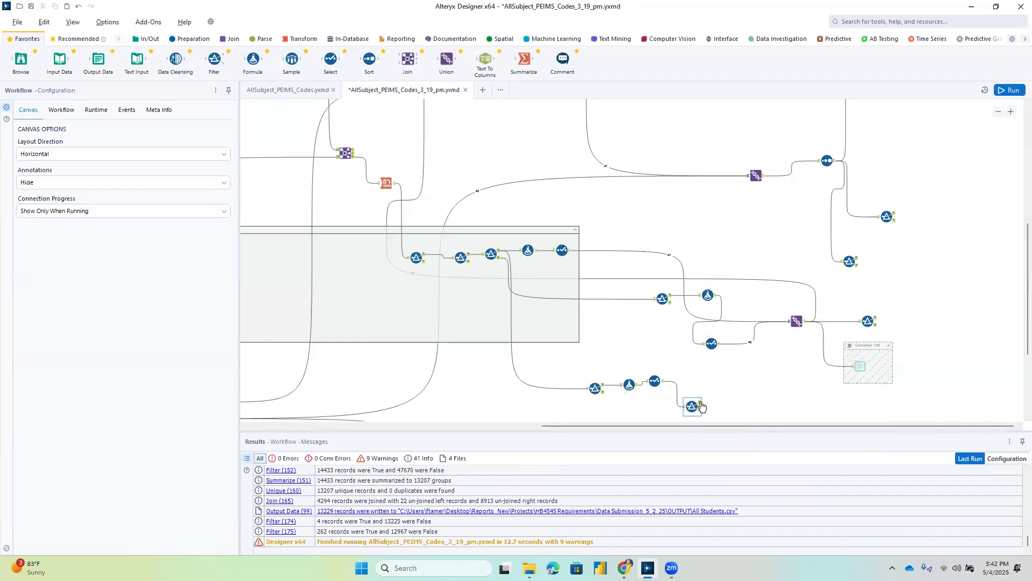
{"action": "scroll", "coordinate": [640, 491], "scroll_direction": "right", "scroll_amount": 3}
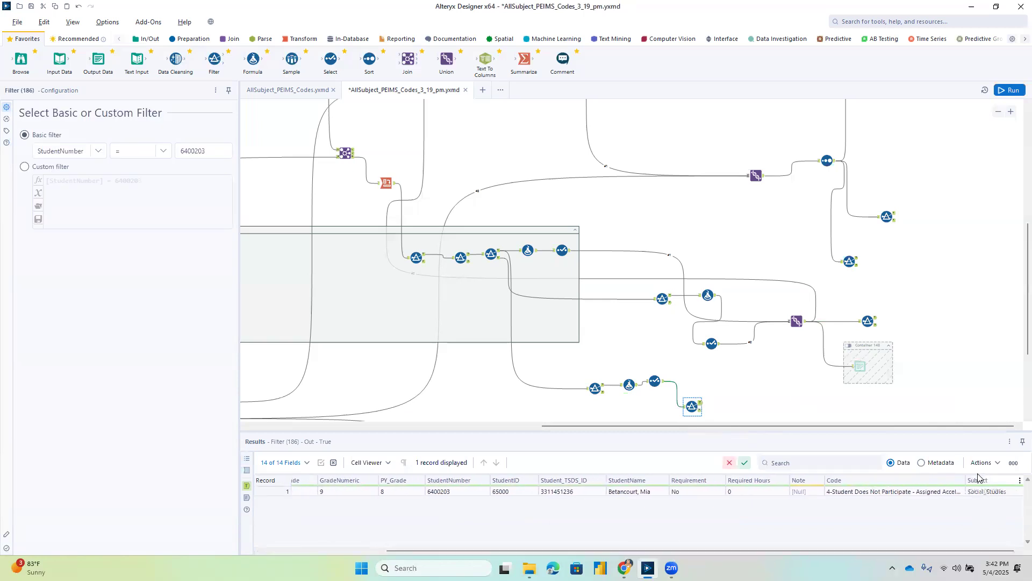
Reconnect the lower branch's Select tool to the Union and delete the copied StudentNumber filter.
{"action": "left_click_drag", "start_coordinate": [664, 380], "coordinate": [791, 323]}
{"action": "left_click", "coordinate": [861, 305]}
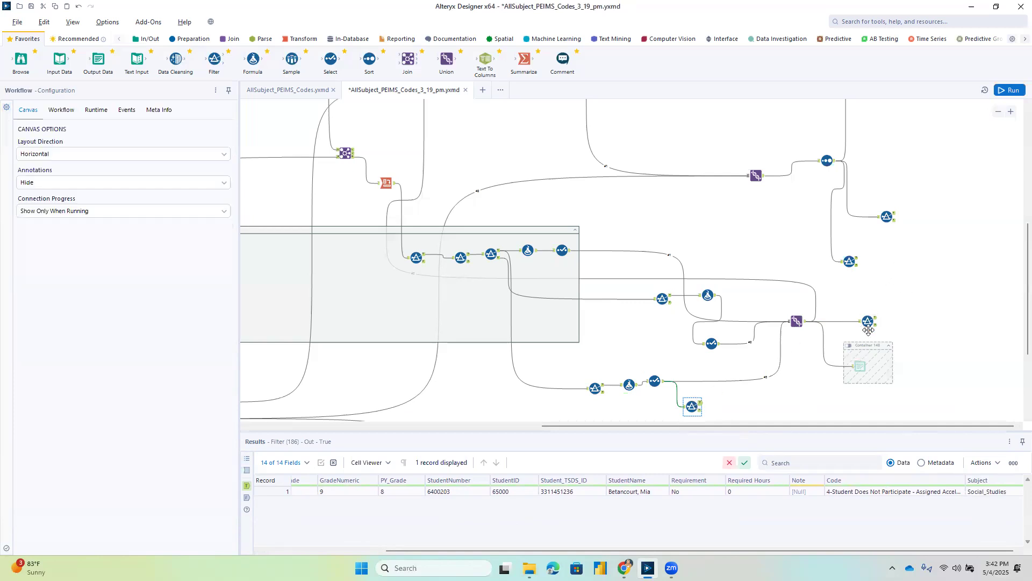
{"action": "key", "text": "Delete"}
Run the workflow and examine the Code and Subject columns in the True output of the StudentNumber filter after the lower Union.
{"action": "left_click", "coordinate": [1011, 92]}
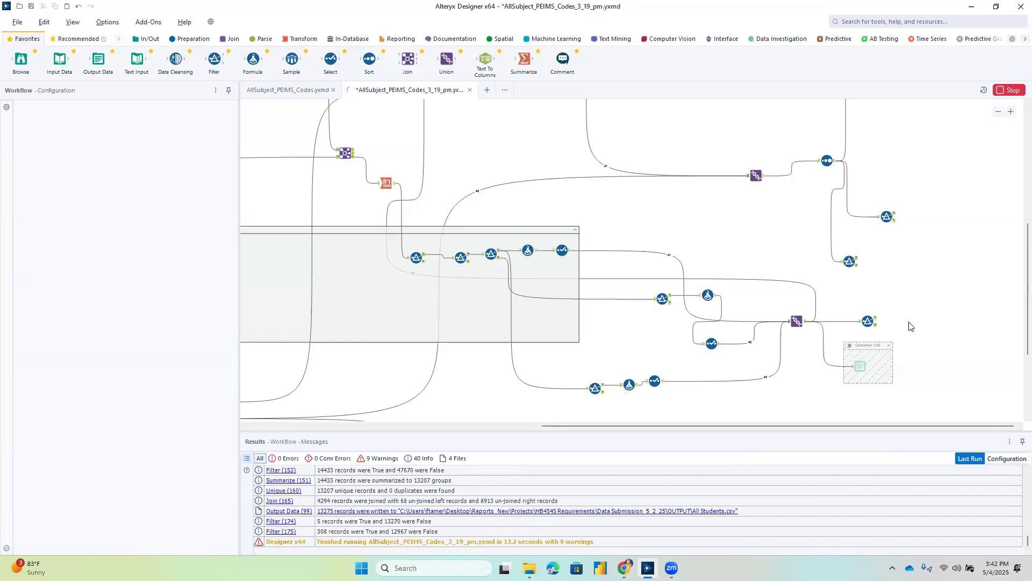
{"action": "left_click", "coordinate": [872, 321]}
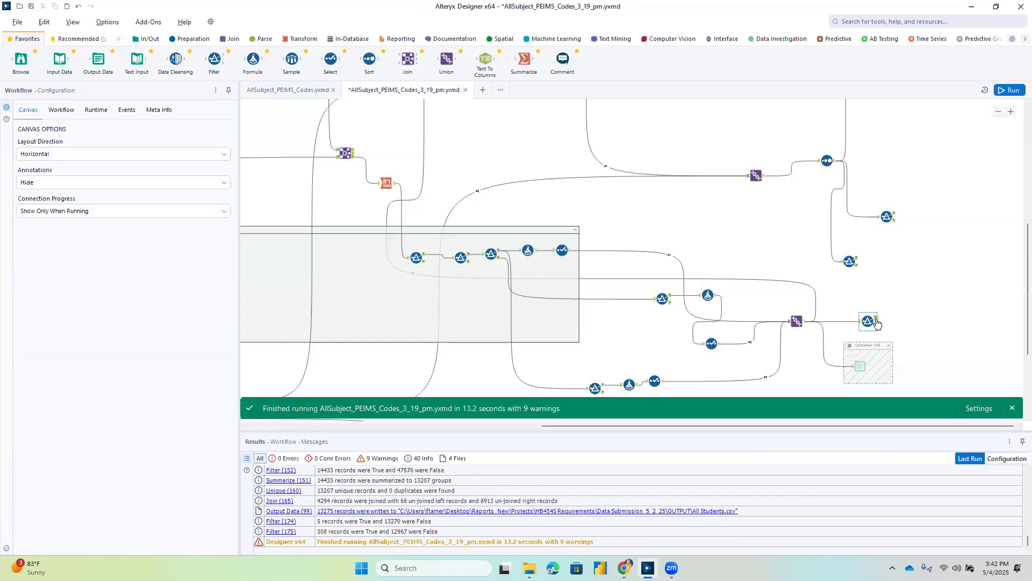
{"action": "left_click_drag", "start_coordinate": [418, 551], "coordinate": [496, 551]}
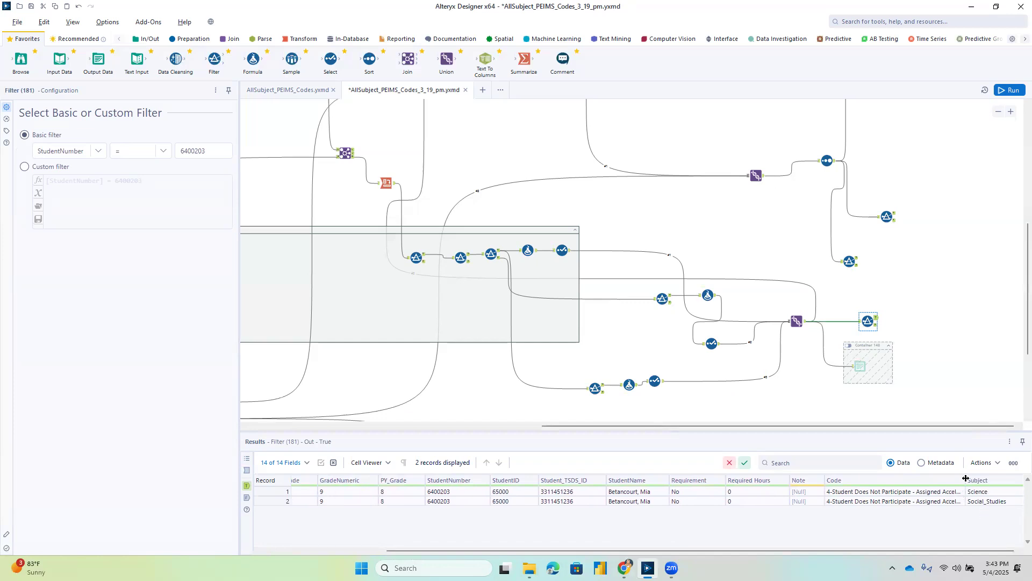
Delete the StudentNumber filter attached to the lower Union.
{"action": "scroll", "coordinate": [963, 317], "scroll_direction": "up", "scroll_amount": 1}
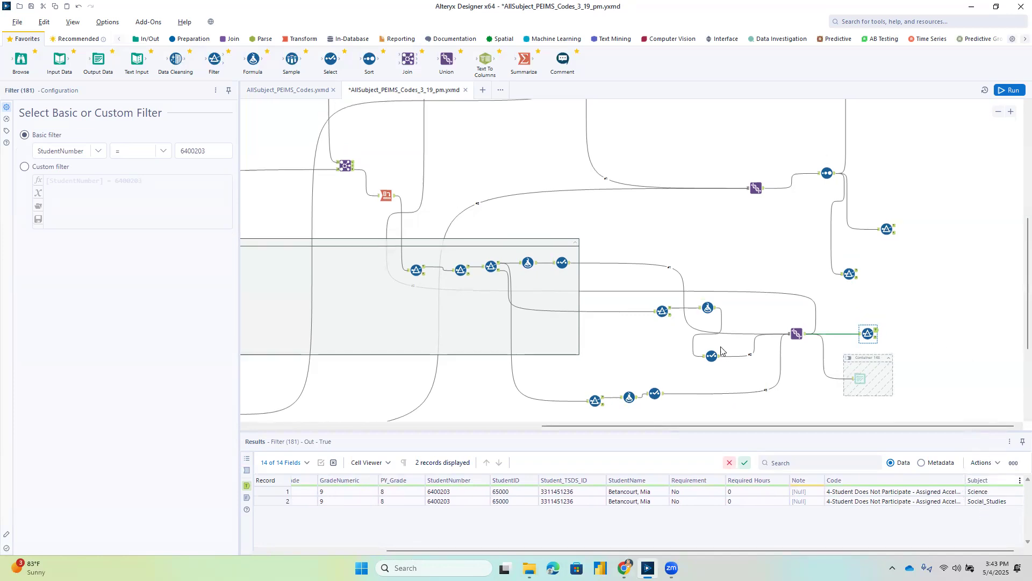
{"action": "left_click_drag", "start_coordinate": [580, 426], "coordinate": [574, 428]}
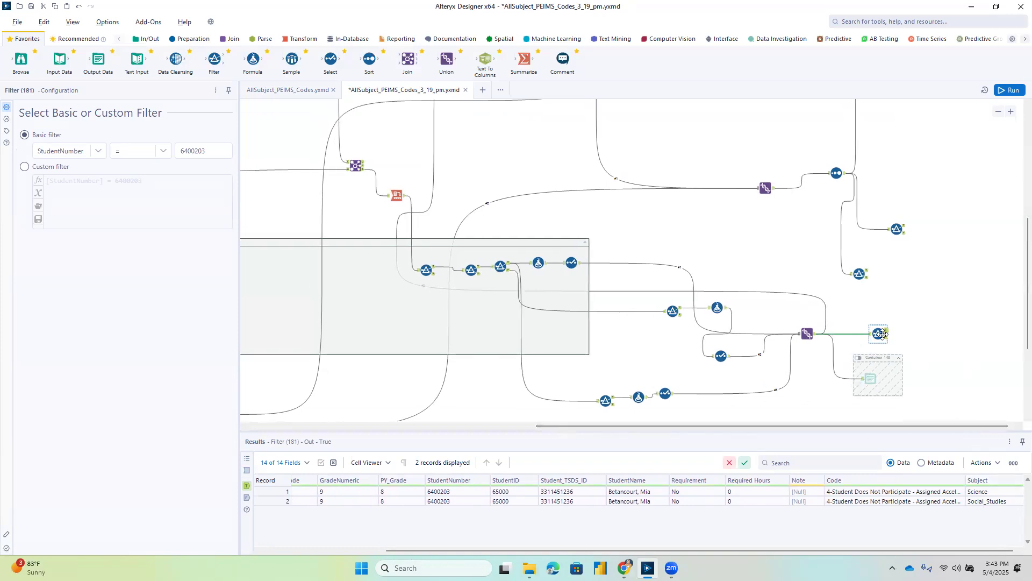
{"action": "key", "text": "Delete"}
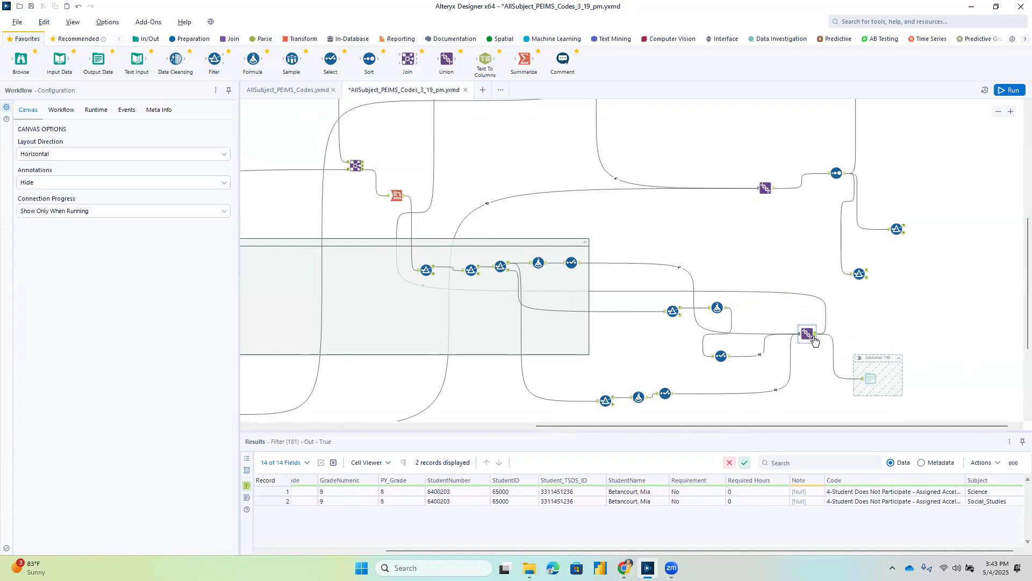
Review the whole workflow and read the captions of the four upper tool containers.
{"action": "scroll", "coordinate": [812, 302], "scroll_direction": "up", "scroll_amount": 5}
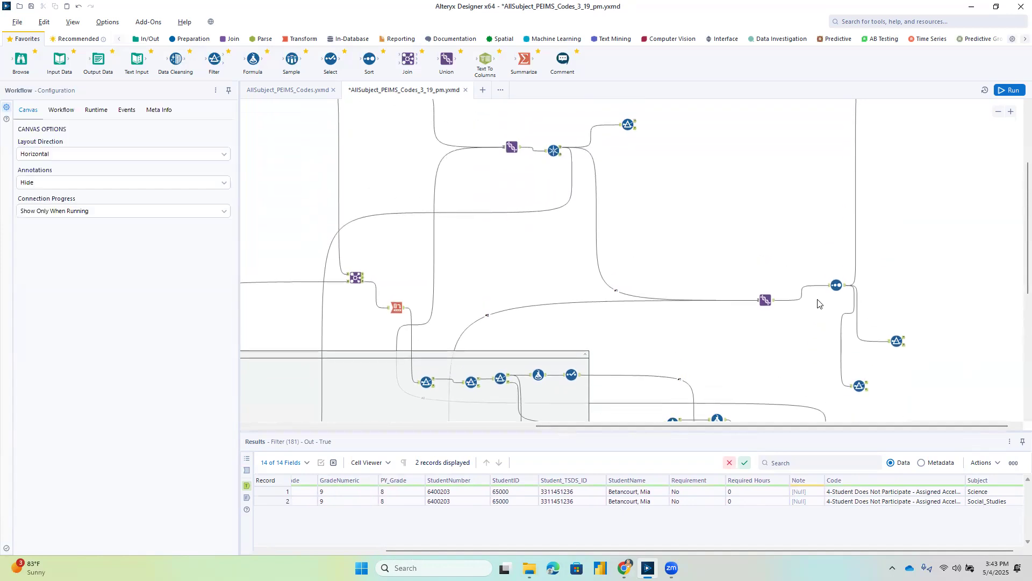
{"action": "scroll", "coordinate": [817, 304], "scroll_direction": "up", "scroll_amount": 2}
{"action": "scroll", "coordinate": [817, 304], "scroll_direction": "down", "scroll_amount": 2}
{"action": "scroll", "coordinate": [817, 304], "scroll_direction": "up", "scroll_amount": 3}
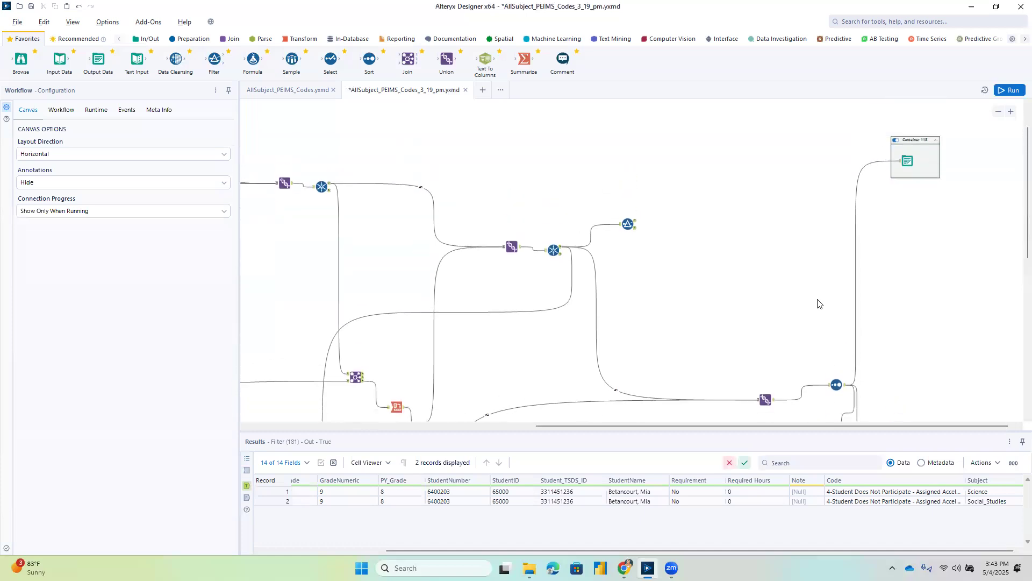
{"action": "scroll", "coordinate": [818, 303], "scroll_direction": "up", "scroll_amount": 1}
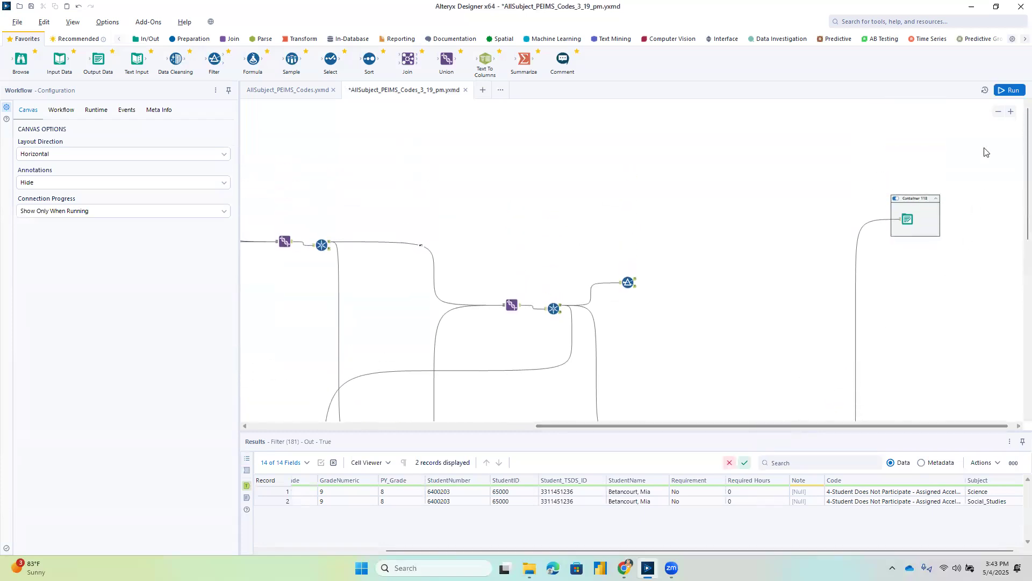
{"action": "left_click", "coordinate": [998, 113]}
{"action": "left_click", "coordinate": [998, 113]}
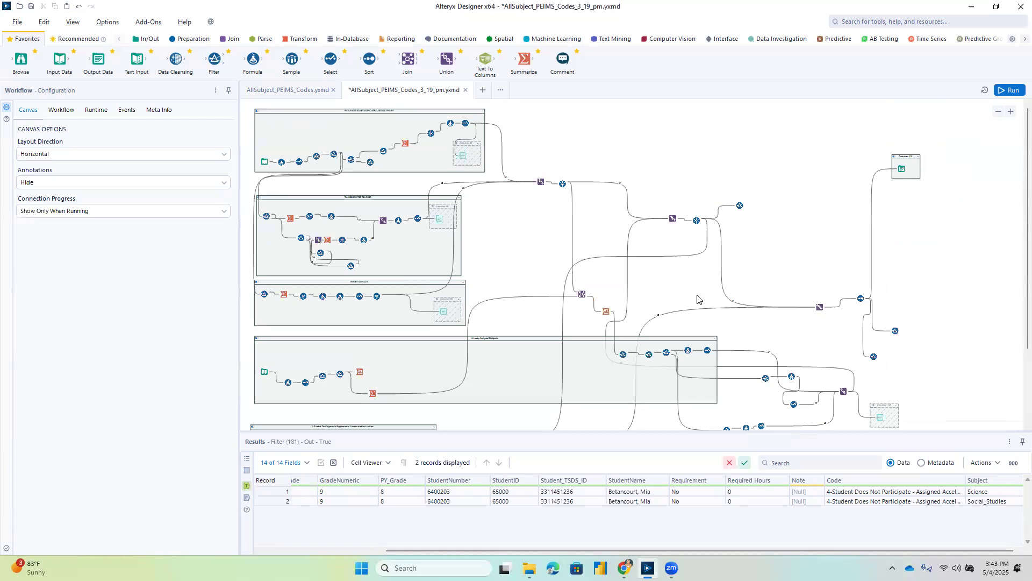
{"action": "left_click", "coordinate": [370, 111]}
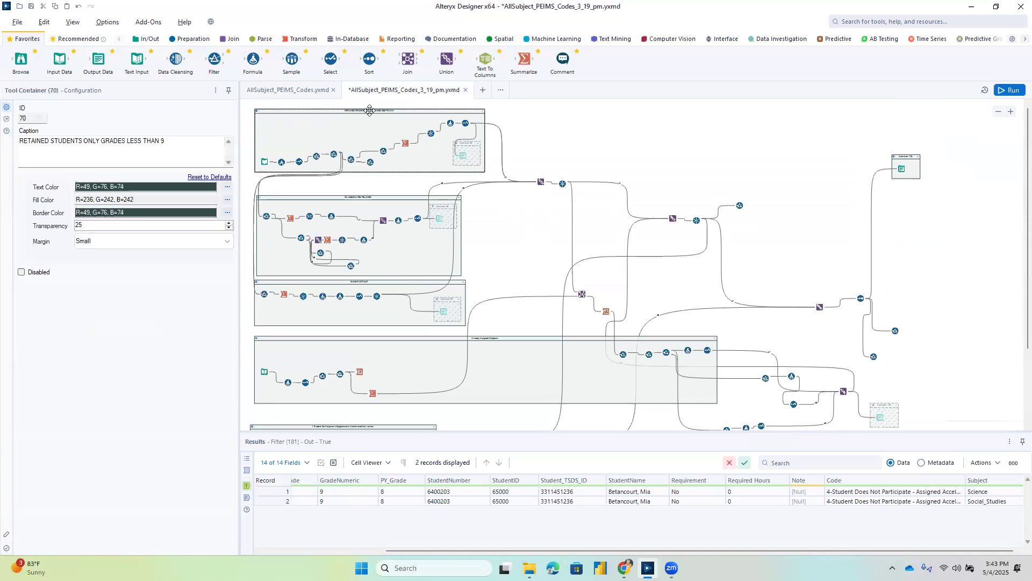
{"action": "left_click", "coordinate": [366, 196]}
{"action": "left_click", "coordinate": [366, 279]}
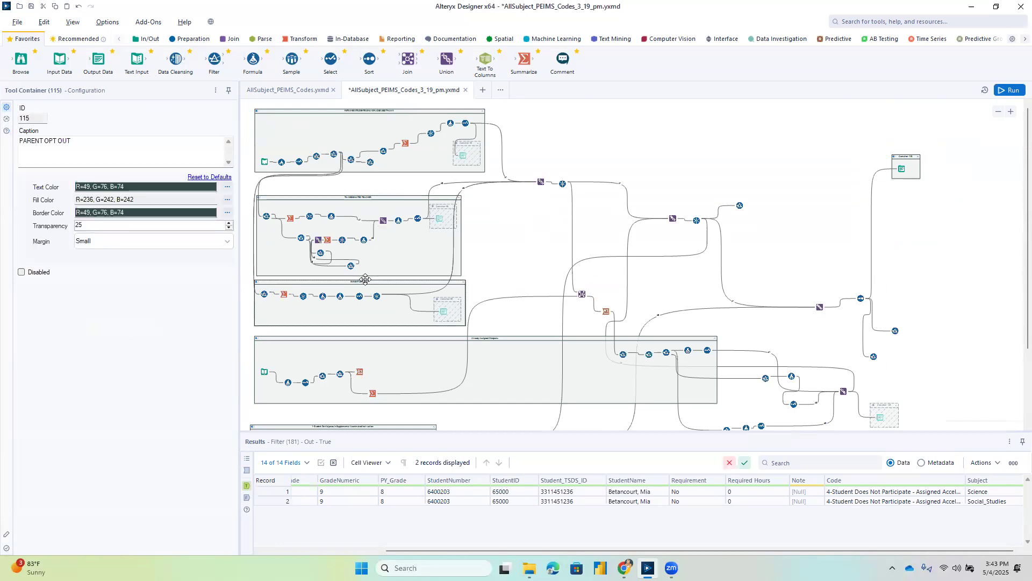
{"action": "left_click", "coordinate": [442, 339]}
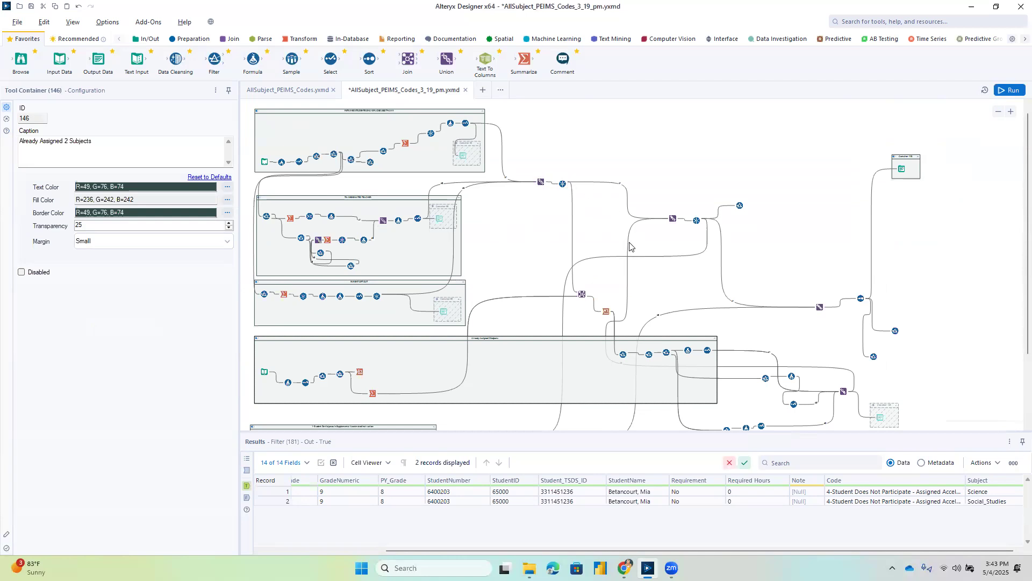
Trace the branches through the Union tools and examine the outputs of the second Unique tool and its StudentNumber filter.
{"action": "scroll", "coordinate": [630, 246], "scroll_direction": "down", "scroll_amount": 1}
{"action": "scroll", "coordinate": [731, 251], "scroll_direction": "up", "scroll_amount": 1}
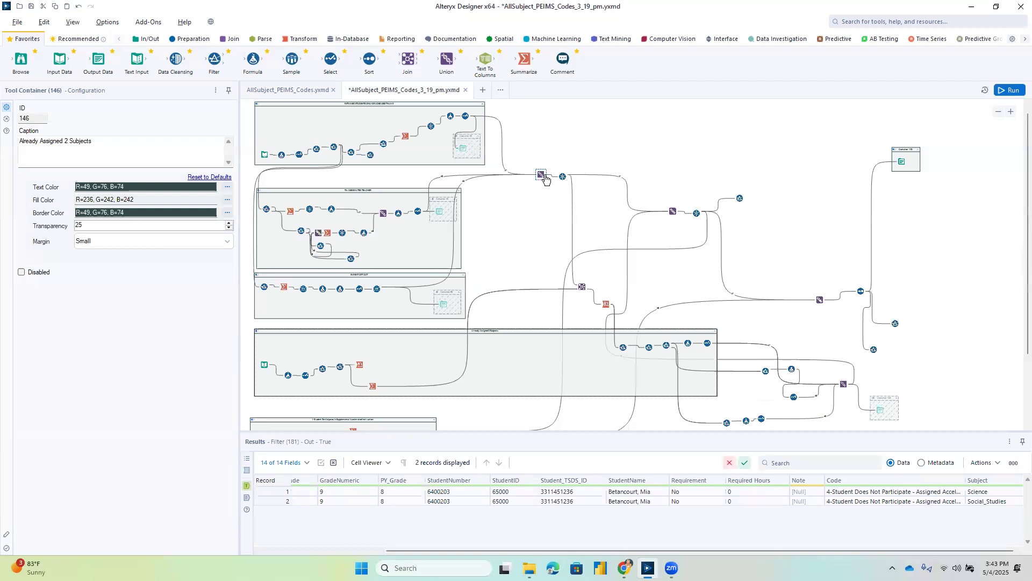
{"action": "scroll", "coordinate": [545, 179], "scroll_direction": "down", "scroll_amount": 2}
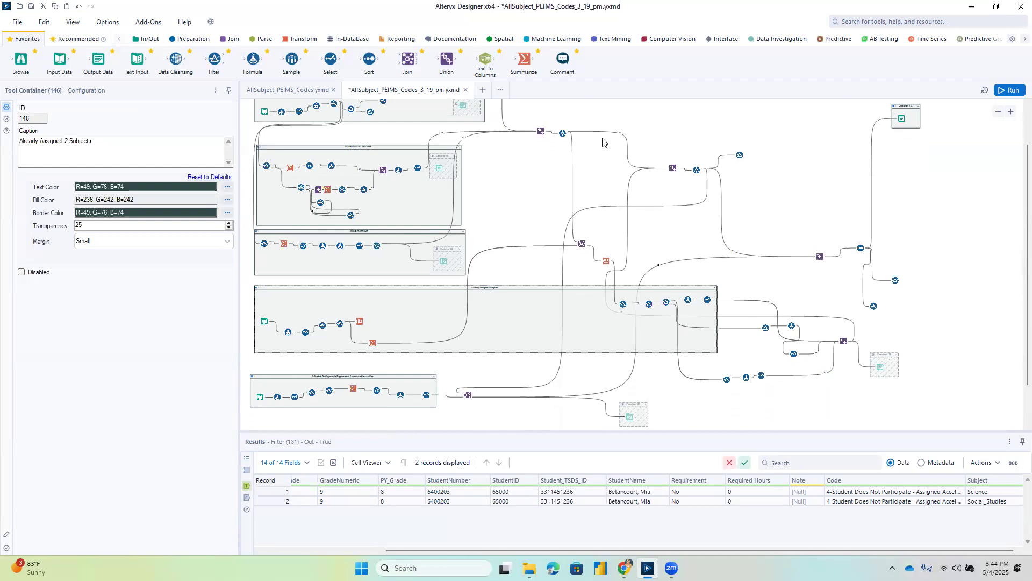
{"action": "left_click", "coordinate": [697, 170]}
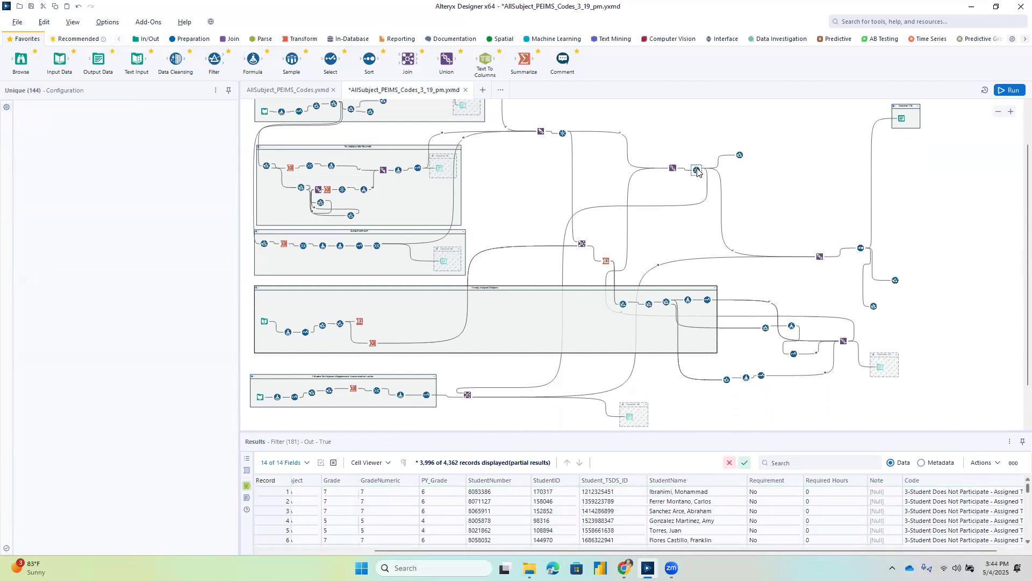
{"action": "left_click", "coordinate": [741, 155]}
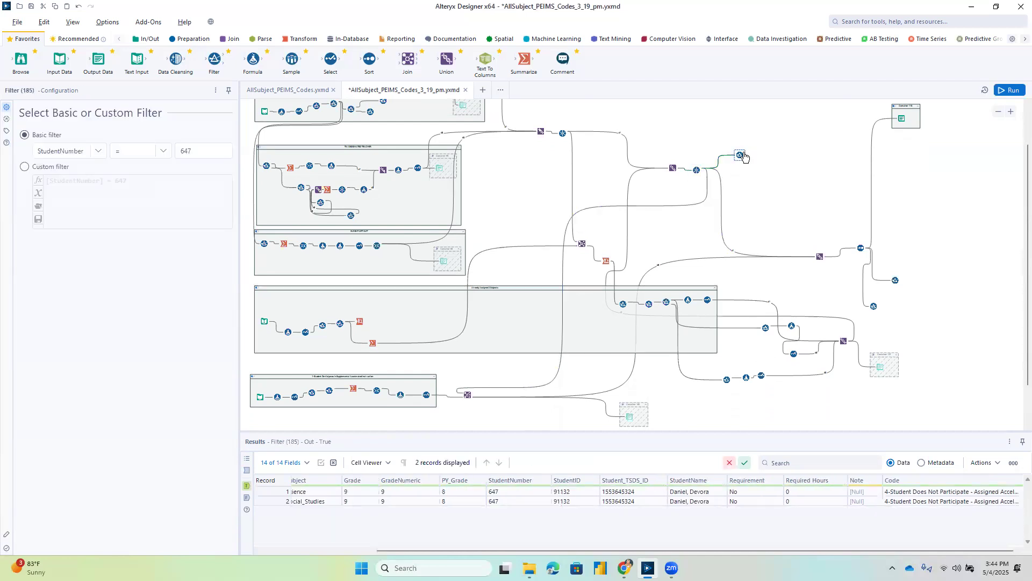
Delete the filter for Code containing 4 and check the output of the neighbouring StudentNumber filter.
{"action": "left_click", "coordinate": [874, 306]}
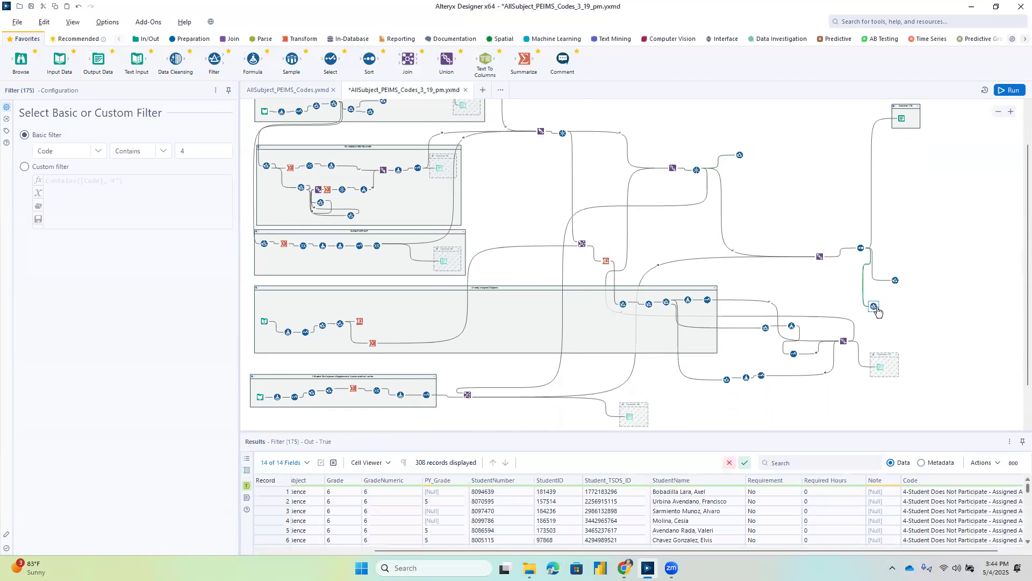
{"action": "left_click", "coordinate": [905, 320]}
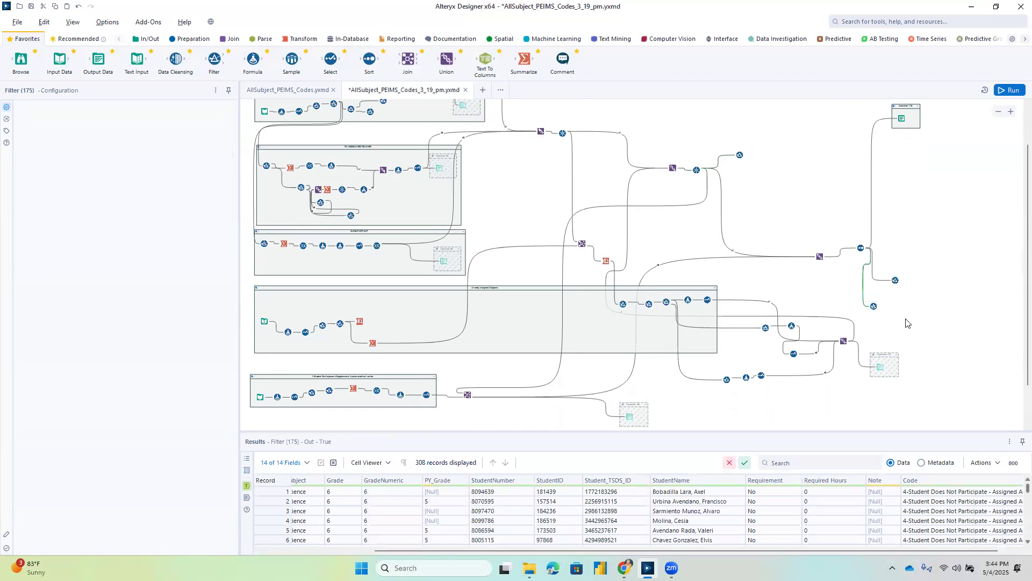
{"action": "left_click", "coordinate": [871, 303]}
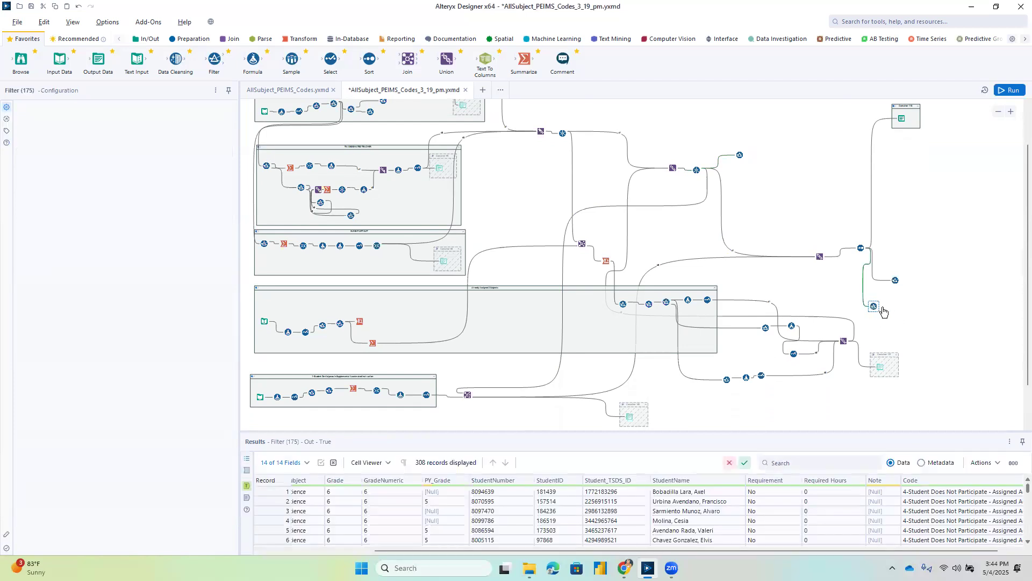
{"action": "left_click", "coordinate": [894, 277]}
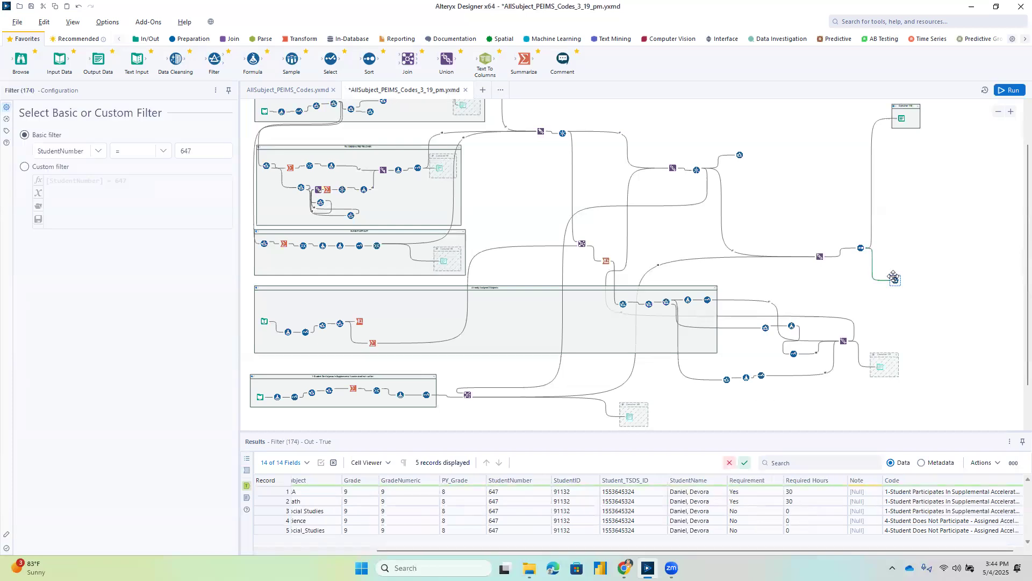
Switch to the Power BI report and copy the sample student's Skyward number from the Required Hours table.
{"action": "scroll", "coordinate": [872, 393], "scroll_direction": "down", "scroll_amount": 2}
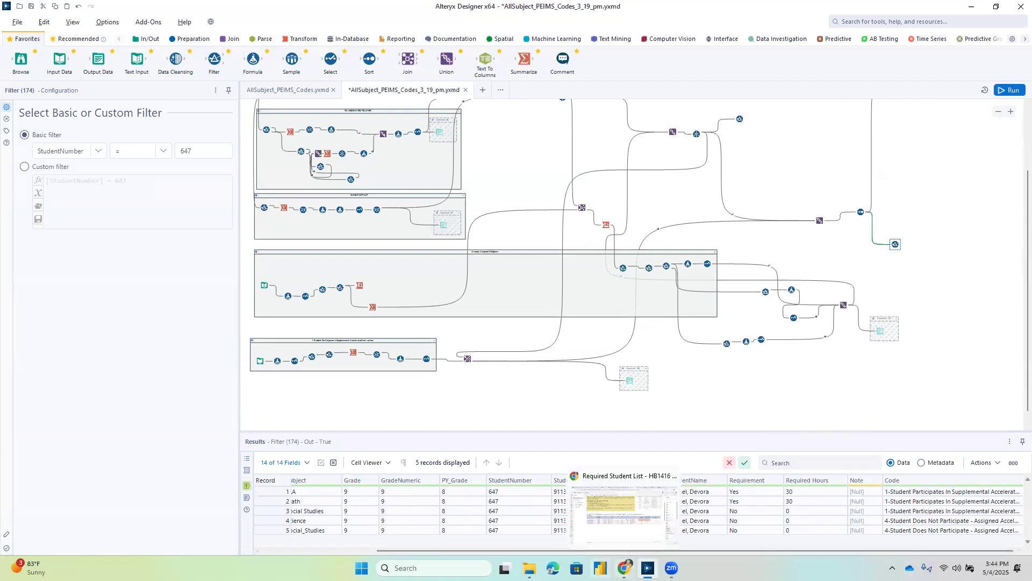
{"action": "left_click", "coordinate": [653, 526]}
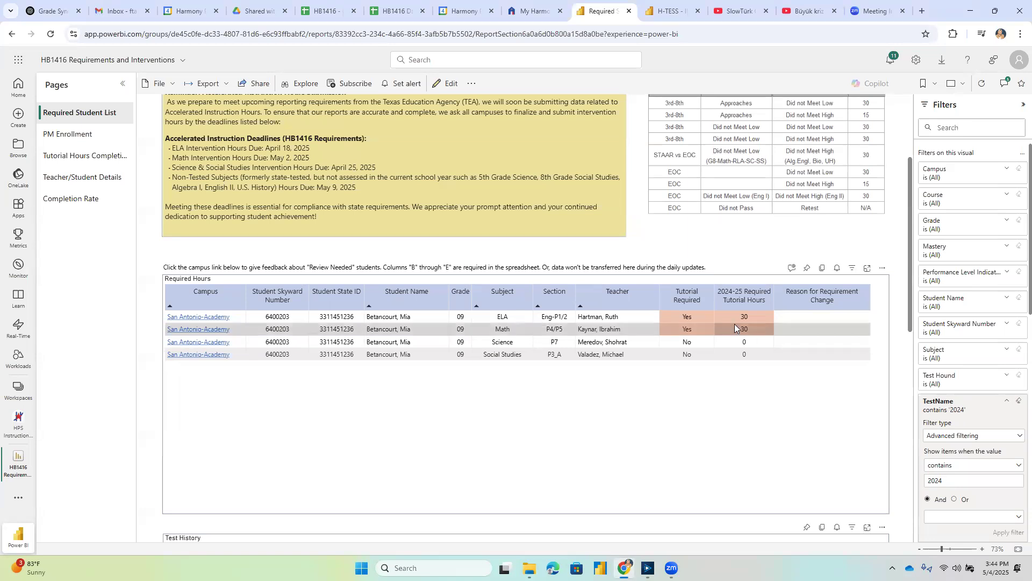
{"action": "left_click", "coordinate": [286, 318]}
{"action": "right_click", "coordinate": [287, 318]}
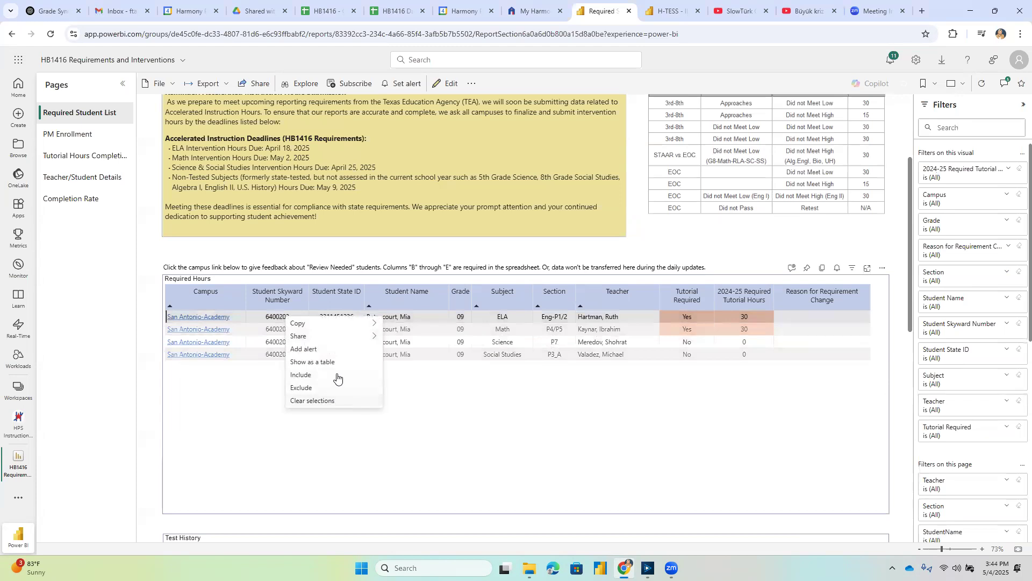
{"action": "left_click", "coordinate": [407, 325]}
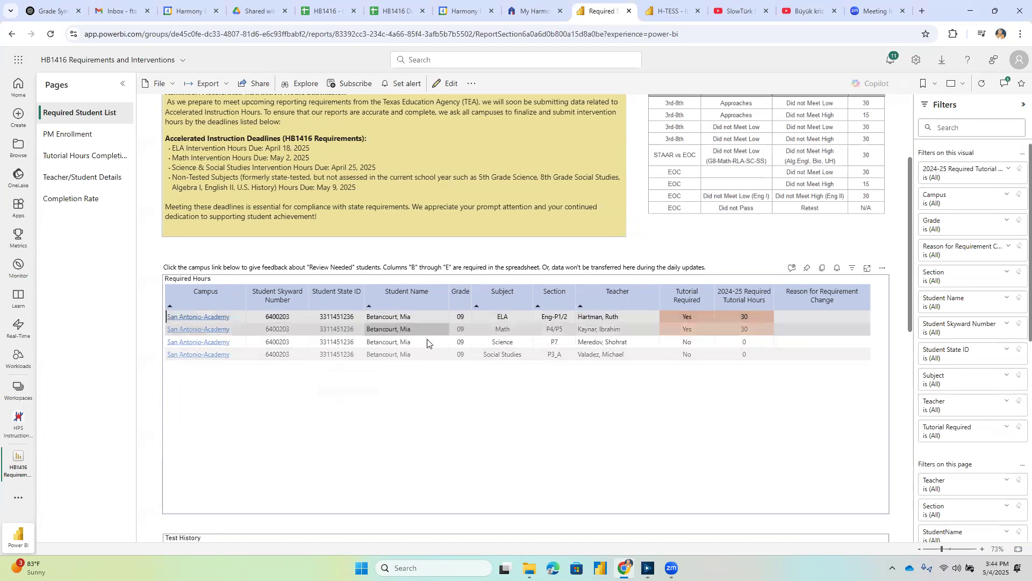
Return to Alteryx and set the StudentNumber filter after the second Unique tool to the copied student number.
{"action": "mouse_move", "coordinate": [647, 568]}
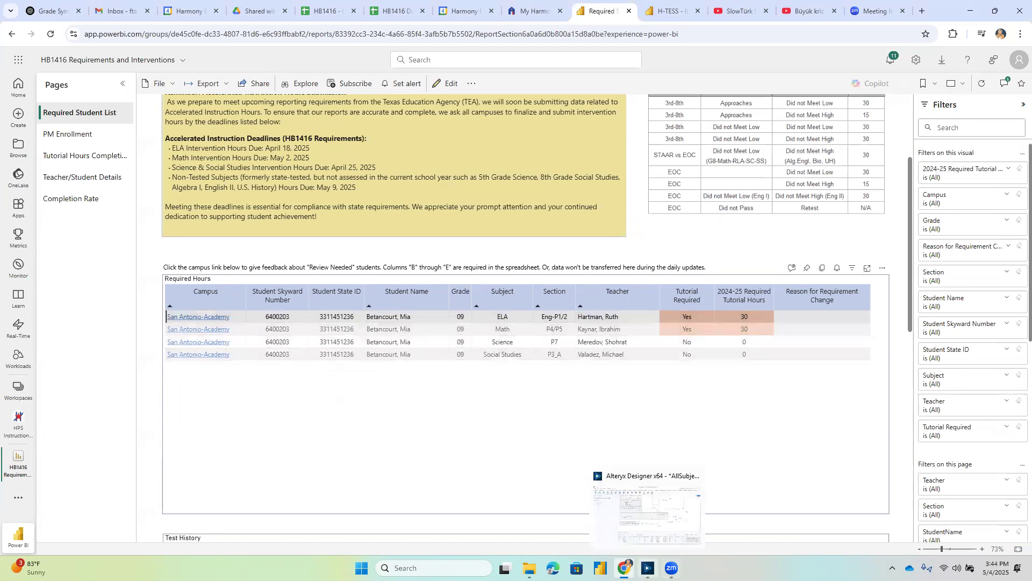
{"action": "left_click", "coordinate": [648, 568]}
{"action": "scroll", "coordinate": [769, 284], "scroll_direction": "up", "scroll_amount": 3}
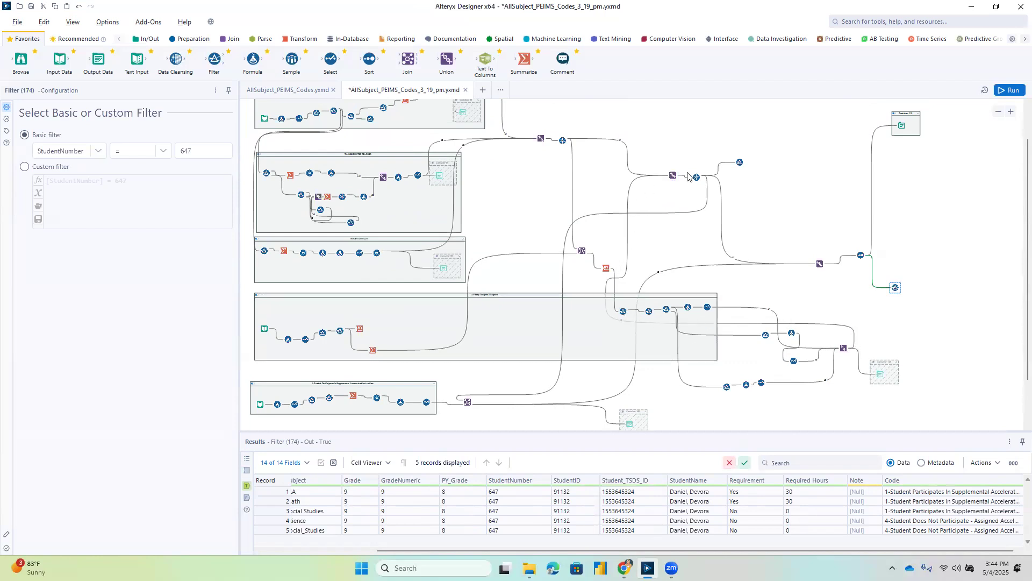
{"action": "left_click", "coordinate": [740, 162]}
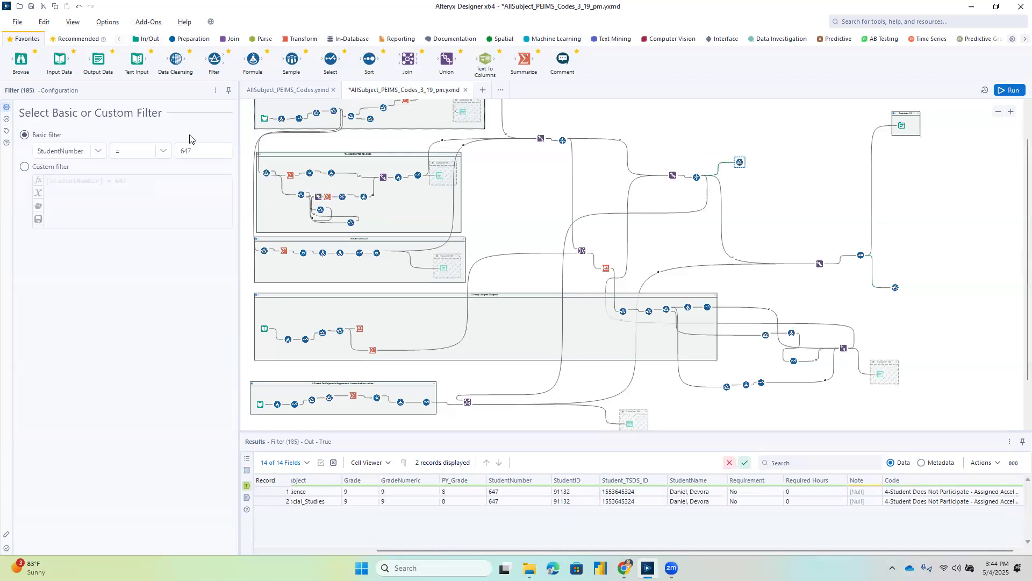
{"action": "left_click_drag", "start_coordinate": [197, 151], "coordinate": [175, 150]}
{"action": "key", "text": "ctrl+v"}
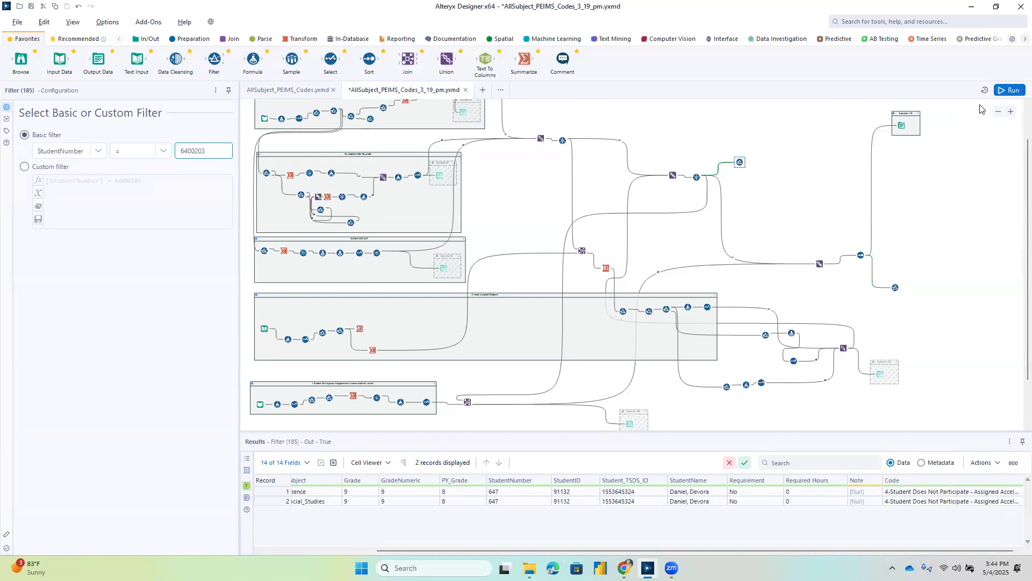
Disable the container holding the final output tool and run the workflow.
{"action": "left_click", "coordinate": [895, 113]}
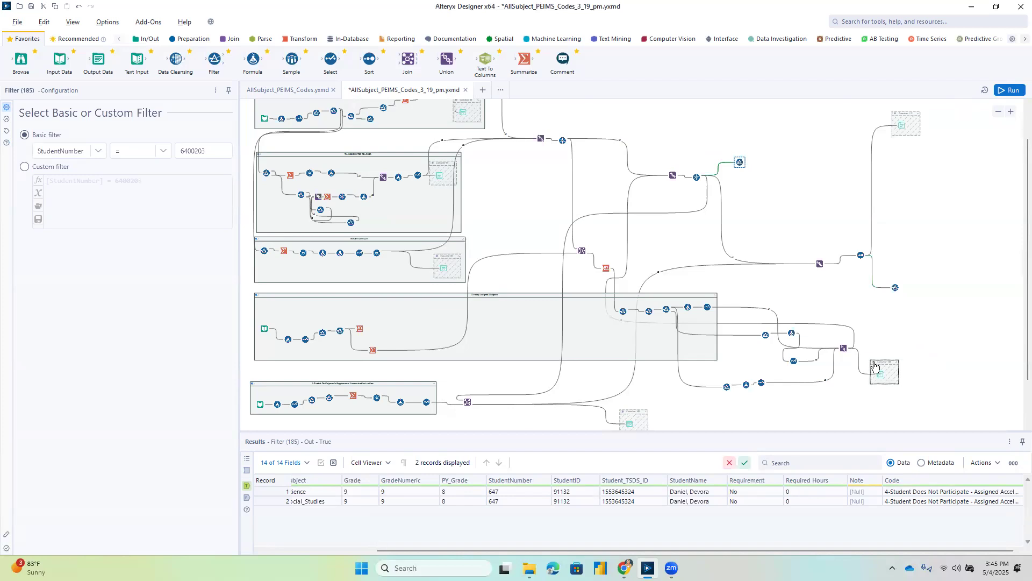
{"action": "left_click", "coordinate": [875, 367]}
{"action": "left_click", "coordinate": [1007, 93]}
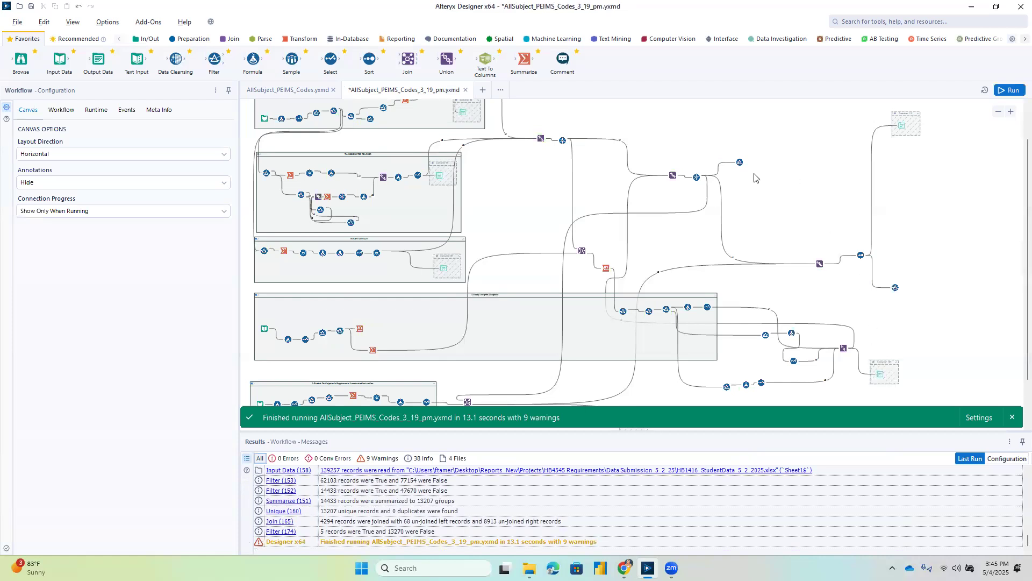
Examine the sample student's Subject, Requirement and Required Hours in the True output of the filter after the second Unique tool.
{"action": "left_click", "coordinate": [738, 161]}
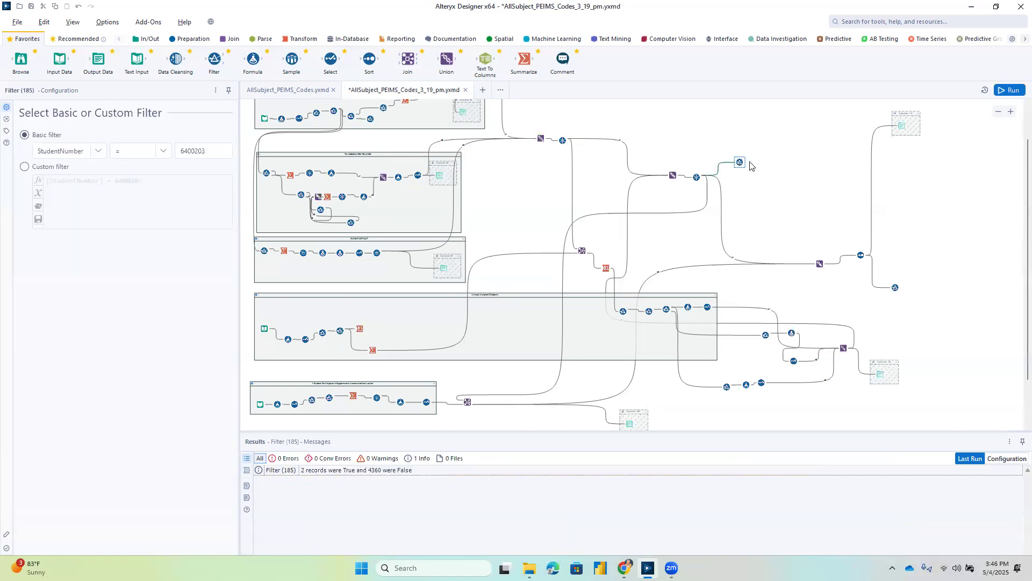
{"action": "left_click", "coordinate": [744, 163]}
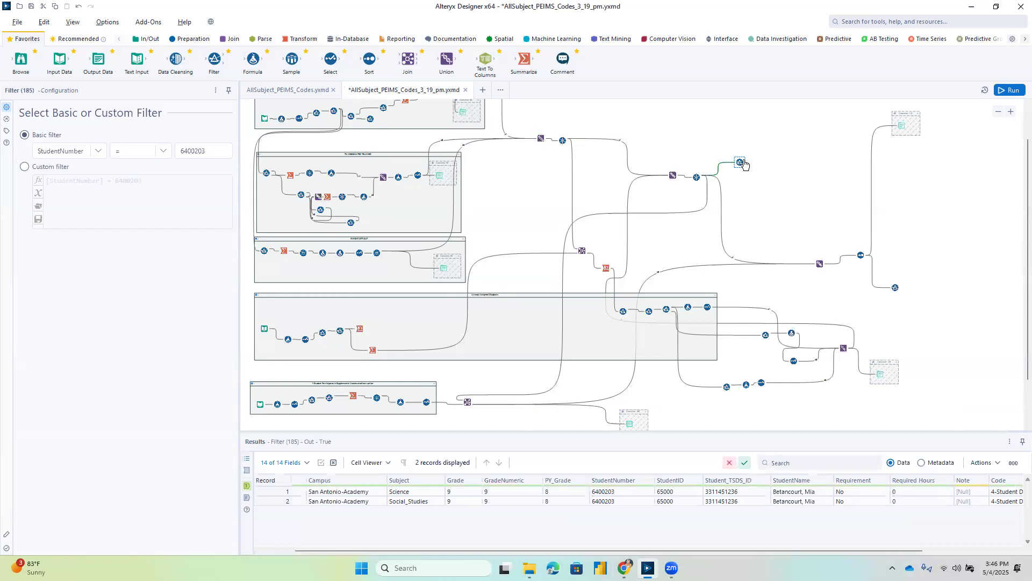
{"action": "left_click_drag", "start_coordinate": [660, 551], "coordinate": [562, 554]}
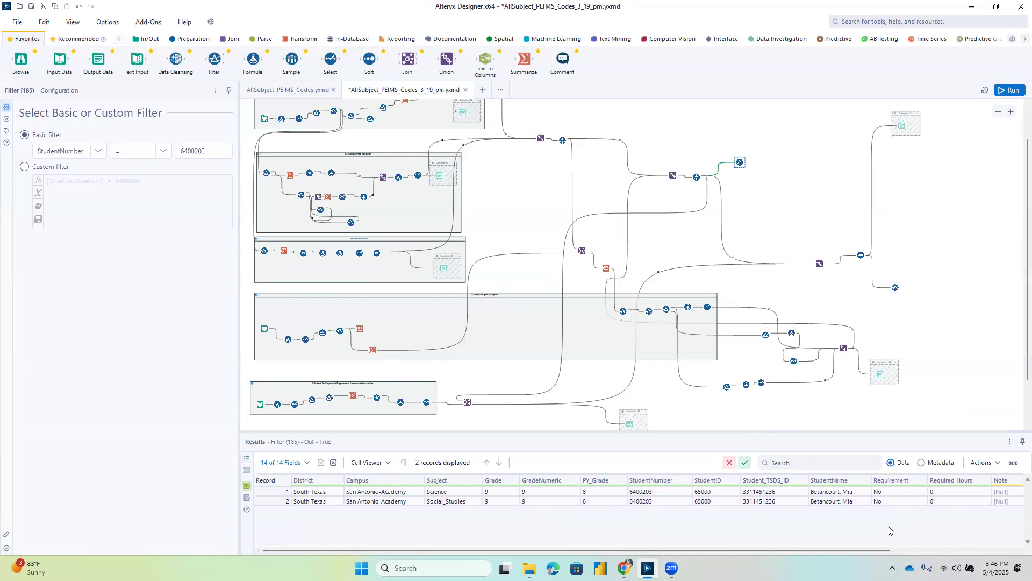
Copy the StudentNumber filter that follows the second Unique tool and paste the duplicate below the lowest container.
{"action": "scroll", "coordinate": [886, 334], "scroll_direction": "down", "scroll_amount": 2}
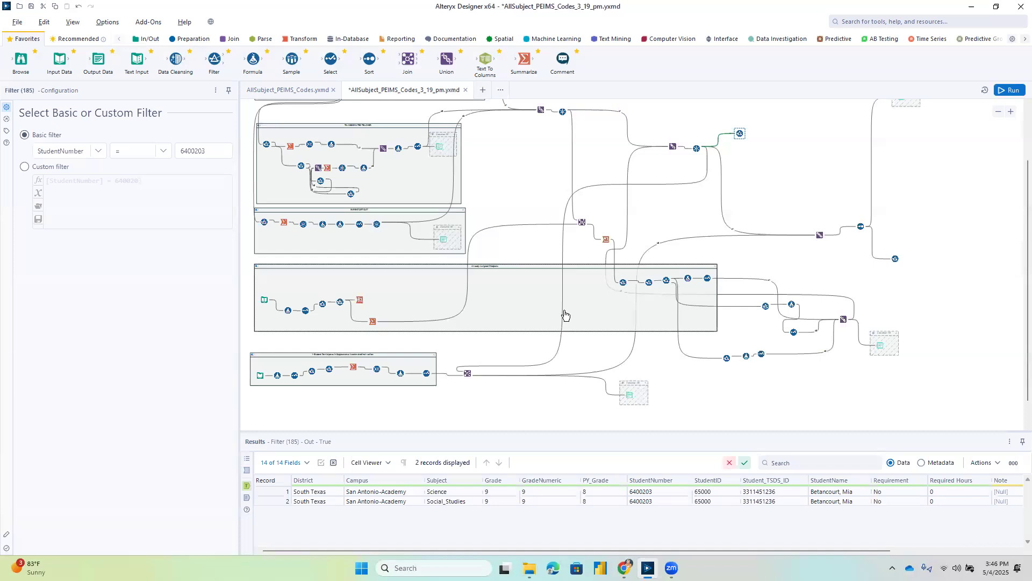
{"action": "left_click", "coordinate": [701, 151]}
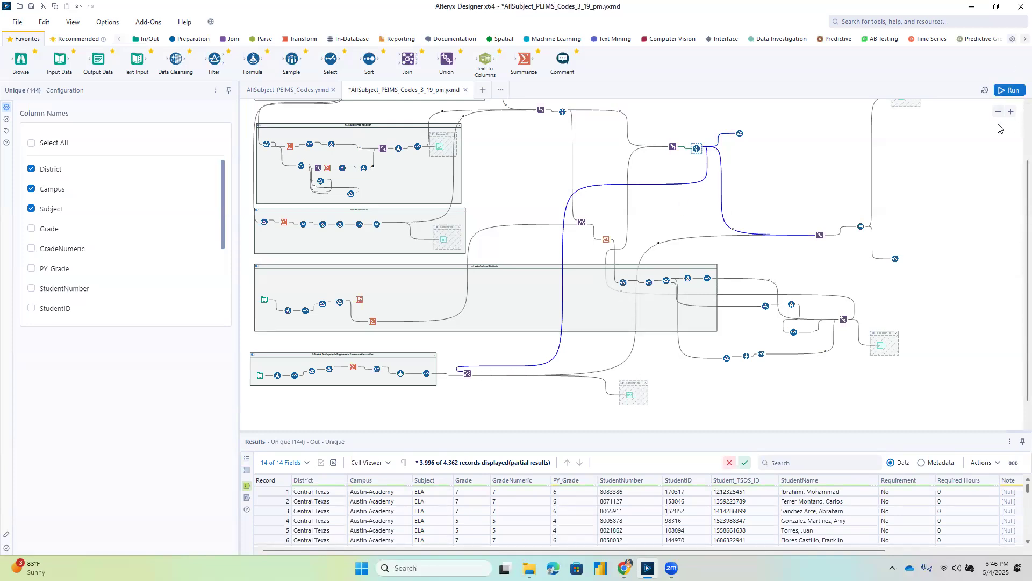
{"action": "left_click", "coordinate": [1010, 113]}
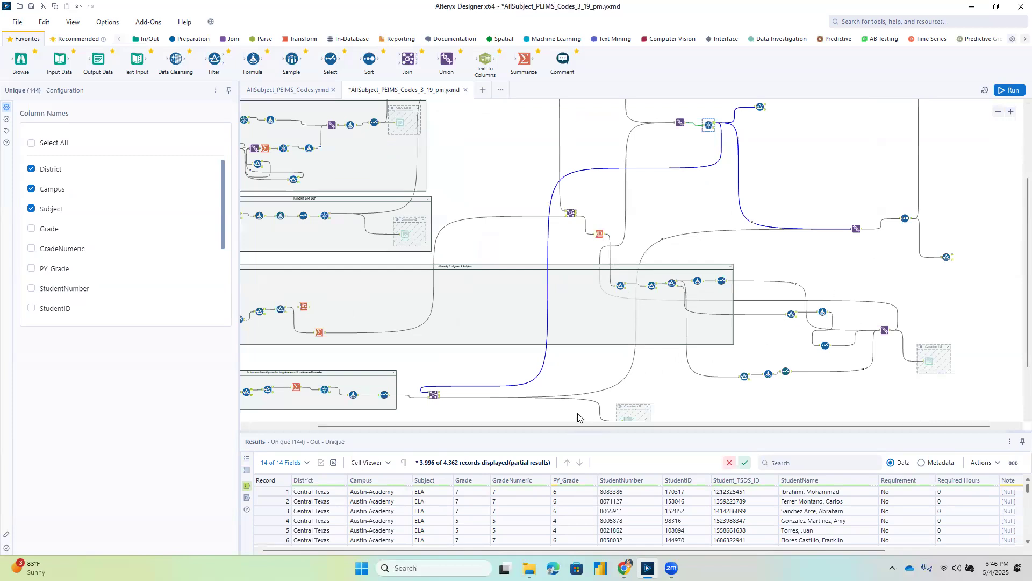
{"action": "left_click_drag", "start_coordinate": [579, 426], "coordinate": [511, 427]}
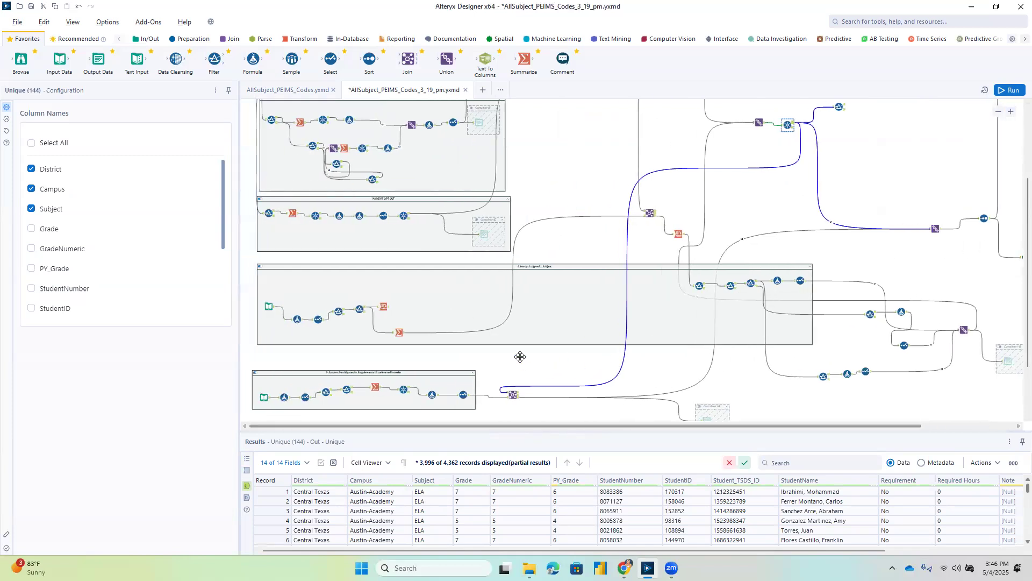
{"action": "scroll", "coordinate": [524, 352], "scroll_direction": "down", "scroll_amount": 2}
{"action": "scroll", "coordinate": [525, 352], "scroll_direction": "up", "scroll_amount": 5}
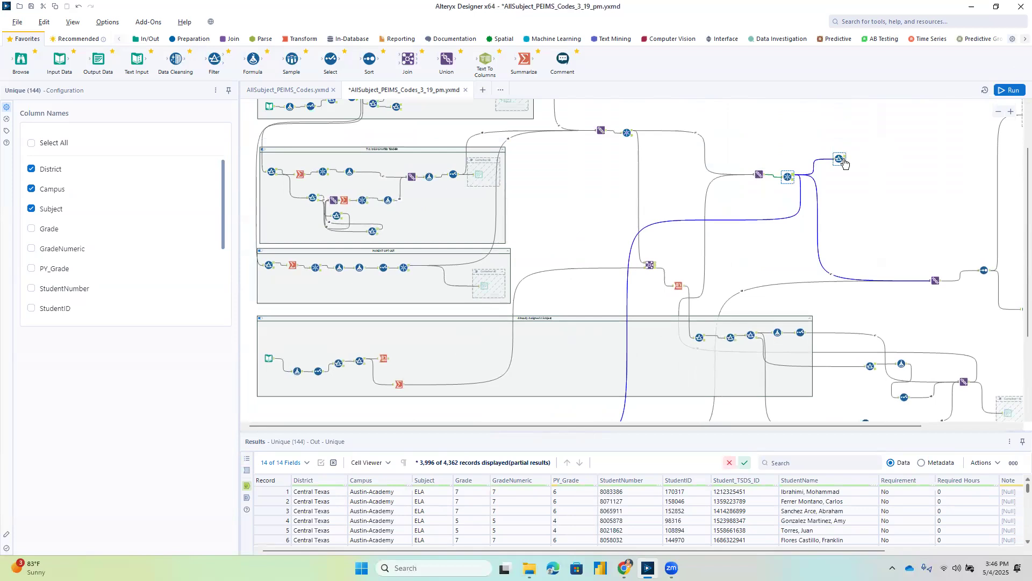
{"action": "left_click", "coordinate": [841, 158]}
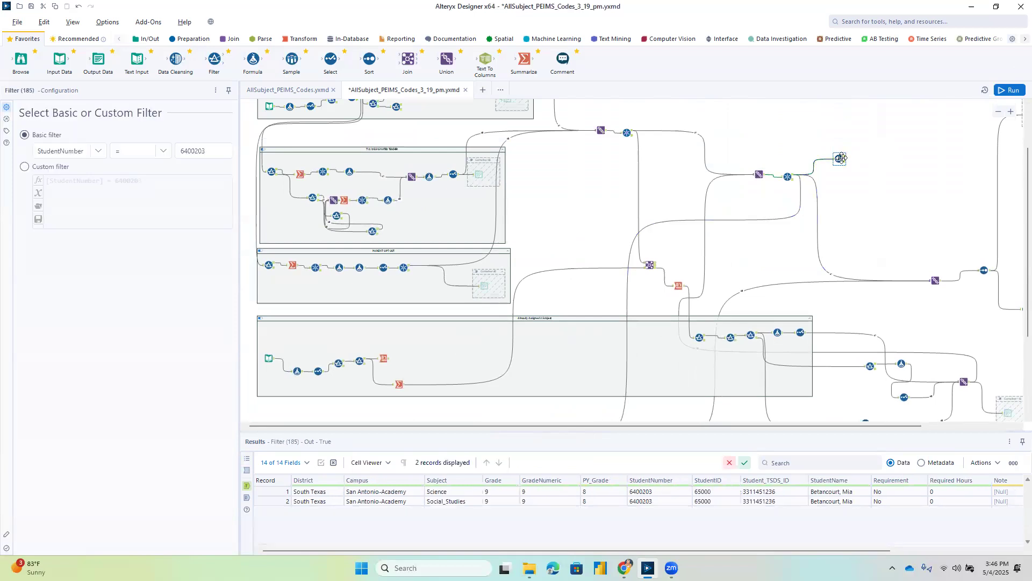
{"action": "scroll", "coordinate": [847, 209], "scroll_direction": "down", "scroll_amount": 7}
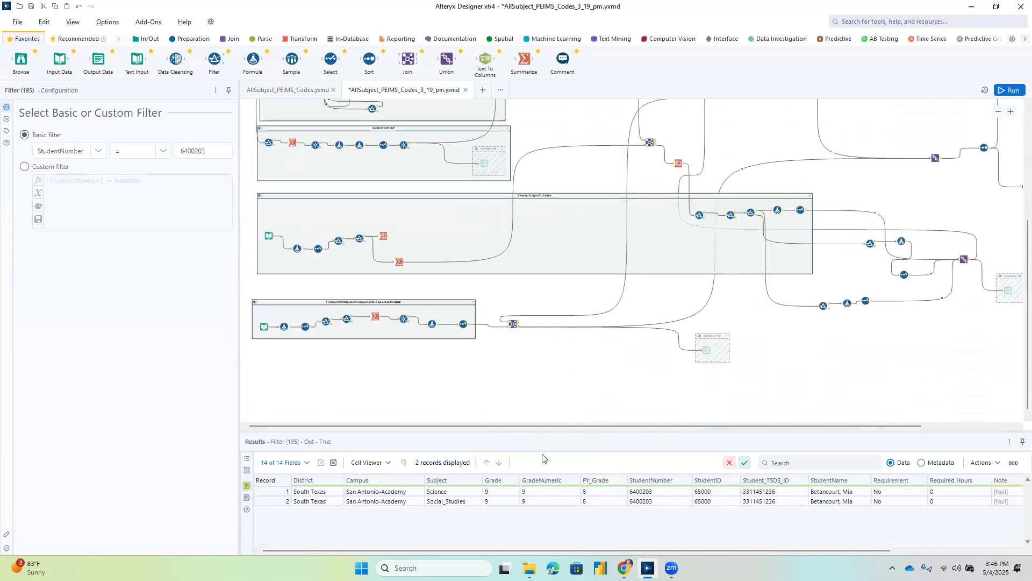
{"action": "right_click", "coordinate": [485, 370]}
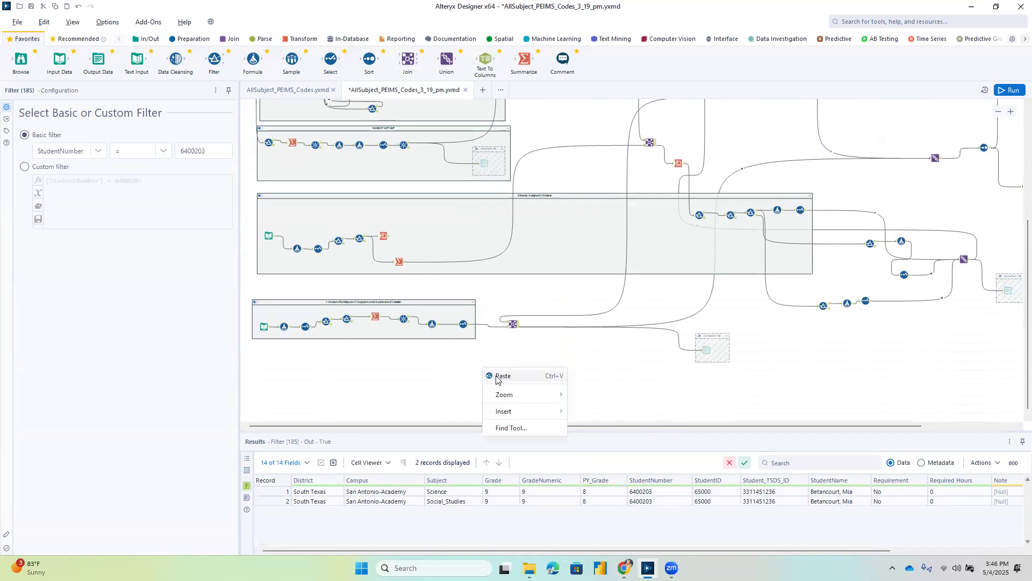
{"action": "left_click", "coordinate": [496, 378]}
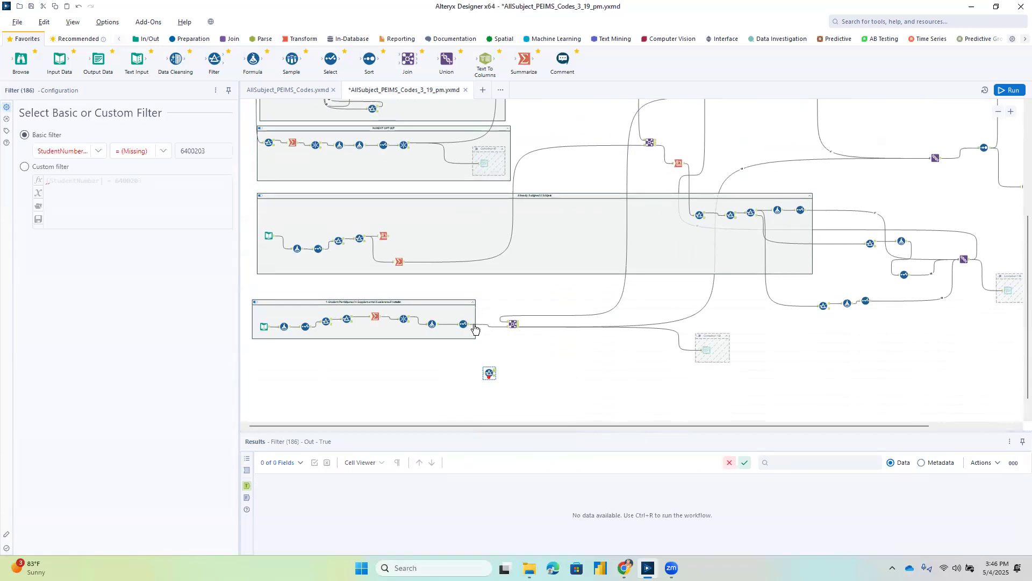
Connect the output of the lowest container's last tool to the pasted StudentNumber filter and run the workflow.
{"action": "left_click_drag", "start_coordinate": [473, 325], "coordinate": [485, 373]}
{"action": "left_click", "coordinate": [470, 367]}
{"action": "left_click", "coordinate": [487, 375]}
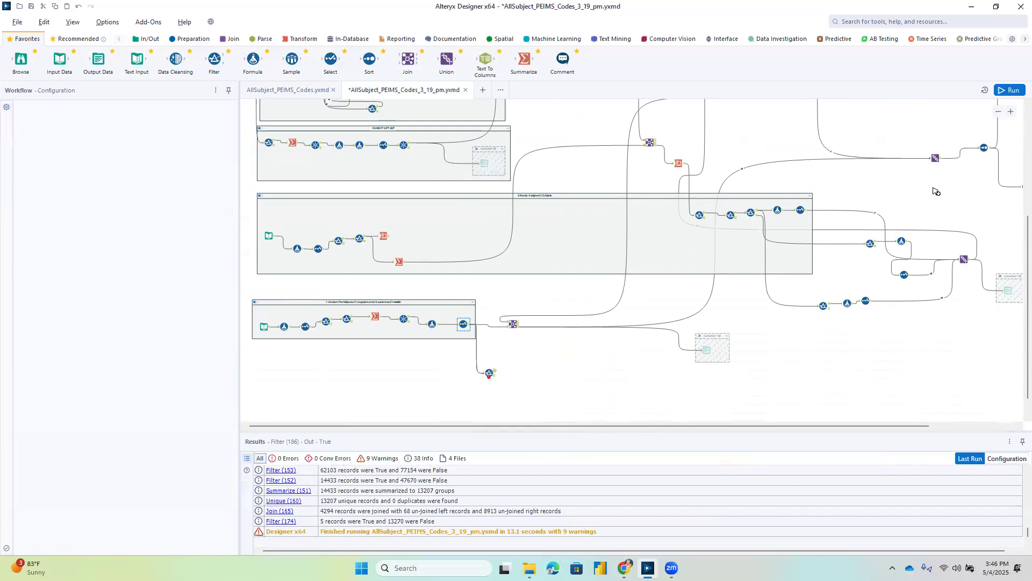
{"action": "left_click", "coordinate": [1013, 93]}
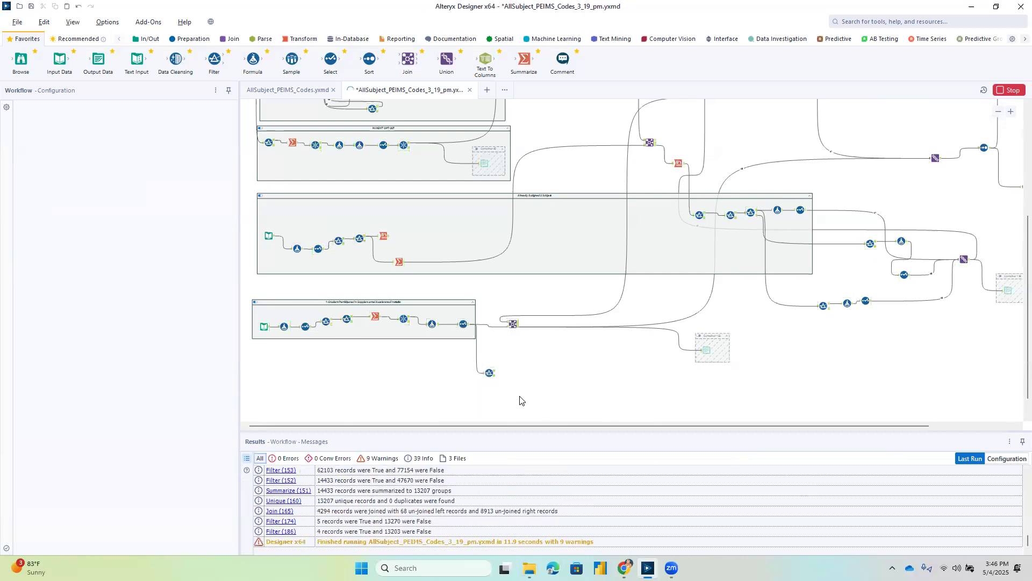
Examine the sample student's Subject, Requirement, Required Hours and Code in the pasted filter's True output.
{"action": "left_click", "coordinate": [490, 373]}
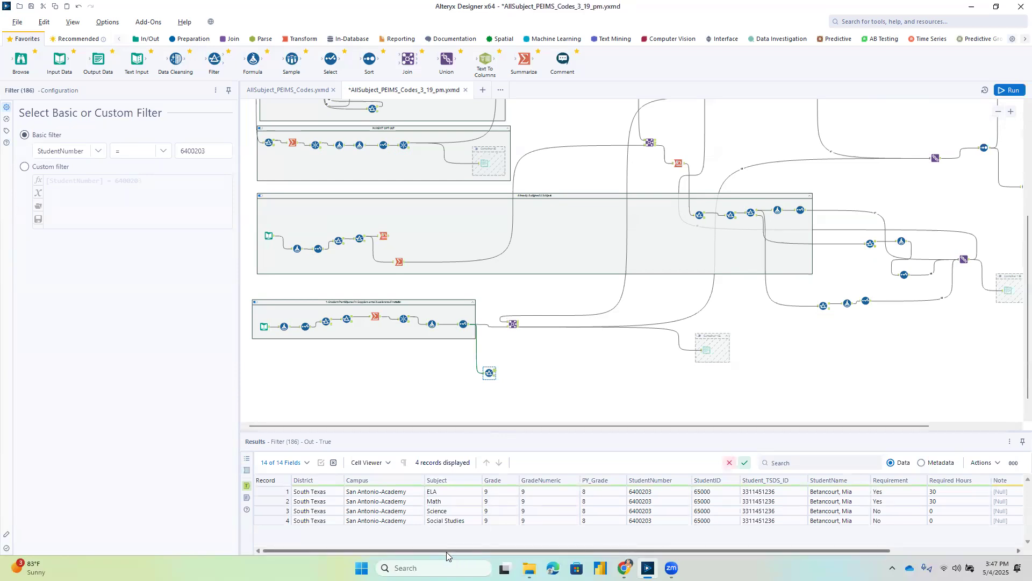
{"action": "left_click_drag", "start_coordinate": [446, 552], "coordinate": [487, 551]}
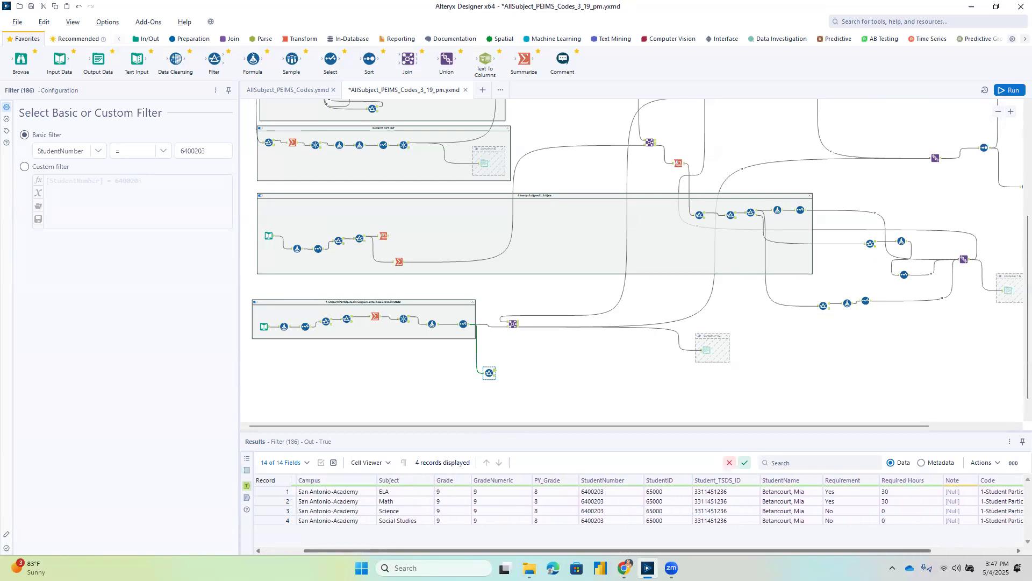
{"action": "left_click_drag", "start_coordinate": [487, 552], "coordinate": [570, 552]}
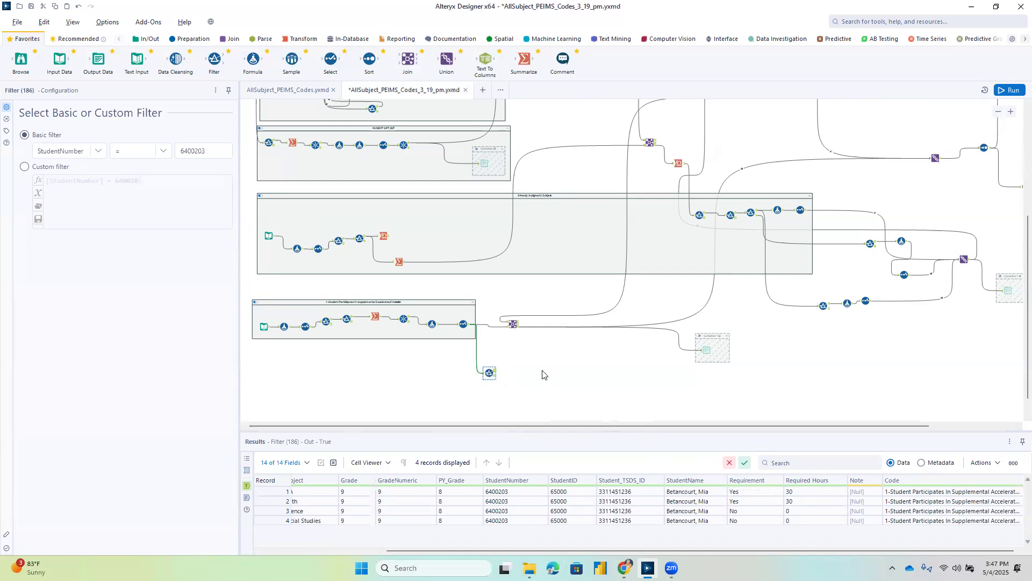
Compare the sample student's Subject values and codes between the filter after the second Unique tool and the pasted filter.
{"action": "scroll", "coordinate": [604, 374], "scroll_direction": "up", "scroll_amount": 1}
{"action": "scroll", "coordinate": [603, 374], "scroll_direction": "up", "scroll_amount": 5}
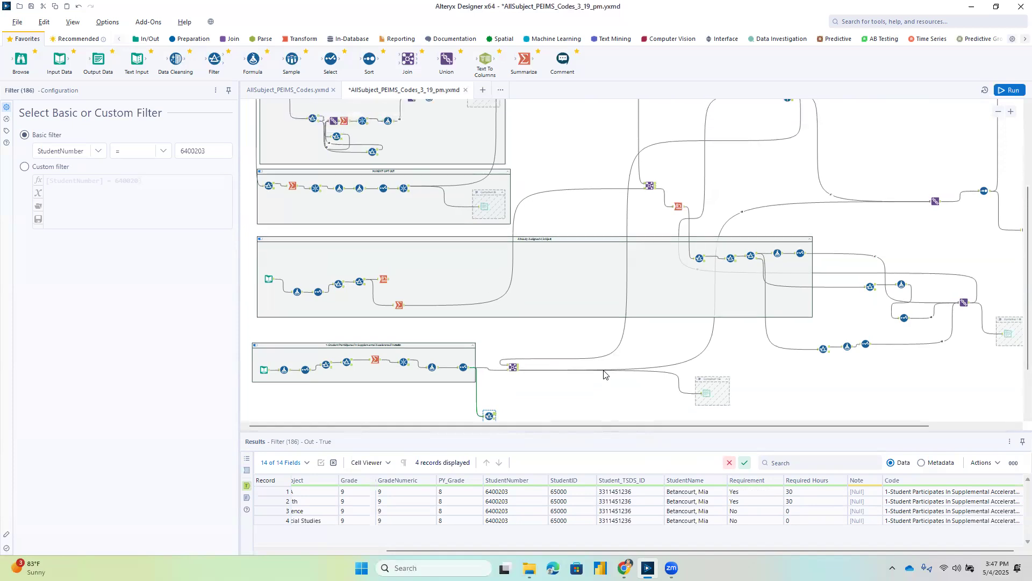
{"action": "left_click", "coordinate": [842, 150]}
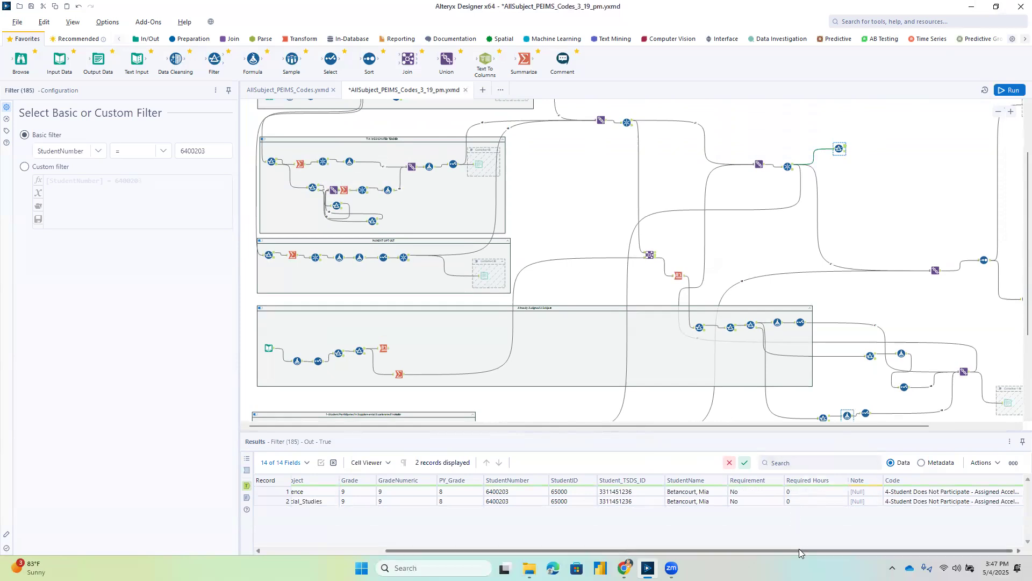
{"action": "left_click_drag", "start_coordinate": [851, 551], "coordinate": [755, 552]}
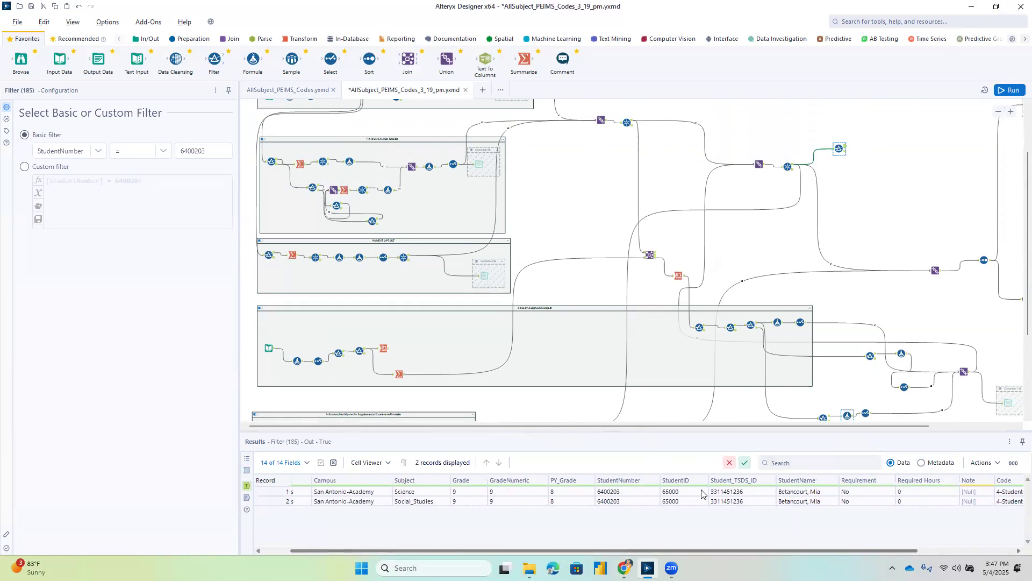
{"action": "scroll", "coordinate": [648, 413], "scroll_direction": "down", "scroll_amount": 2}
{"action": "scroll", "coordinate": [648, 413], "scroll_direction": "down", "scroll_amount": 2}
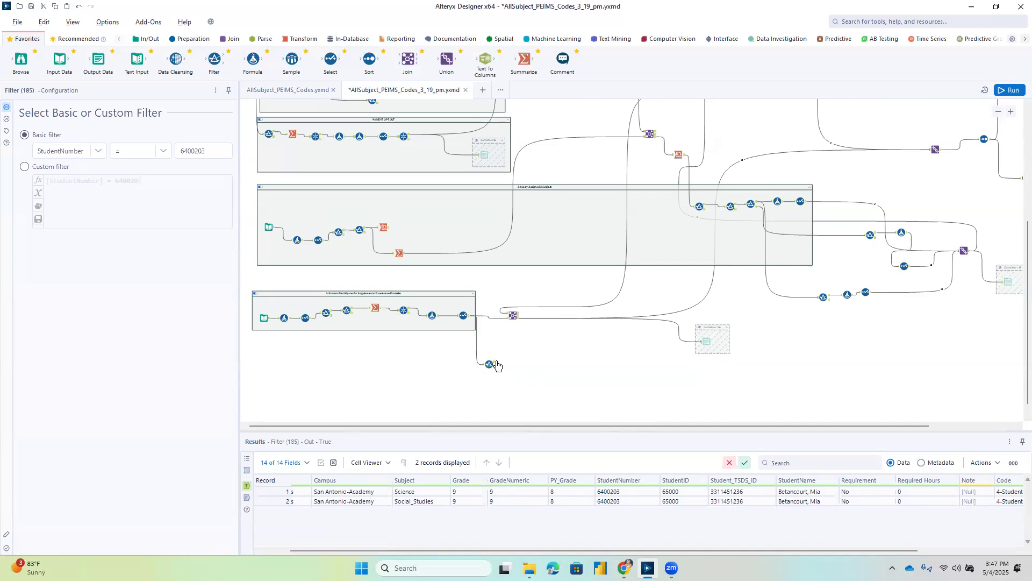
{"action": "left_click", "coordinate": [494, 365]}
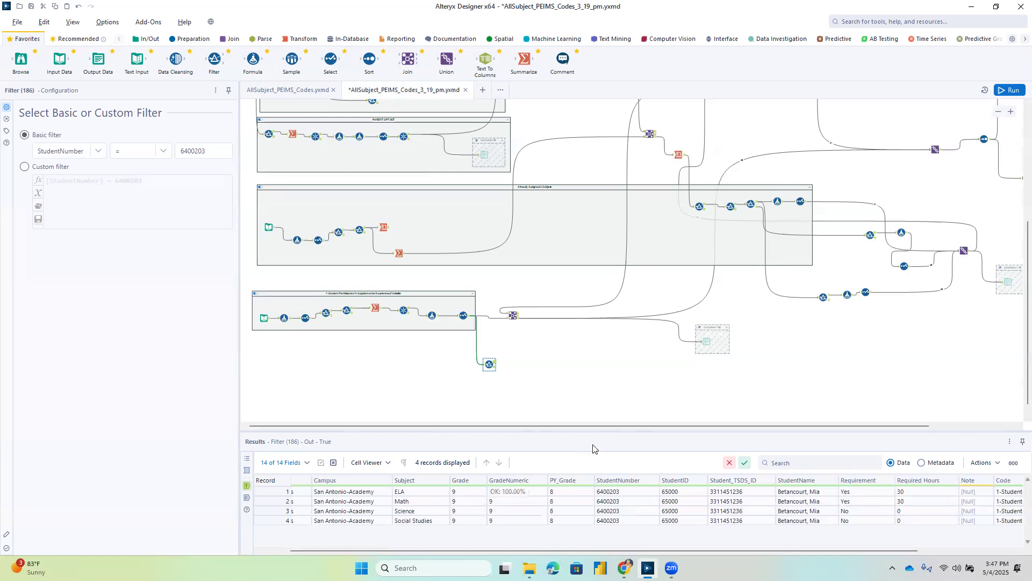
Insert a Formula tool on the connection between the second Union tool and its Unique tool.
{"action": "scroll", "coordinate": [838, 320], "scroll_direction": "up", "scroll_amount": 4}
{"action": "scroll", "coordinate": [833, 331], "scroll_direction": "up", "scroll_amount": 1}
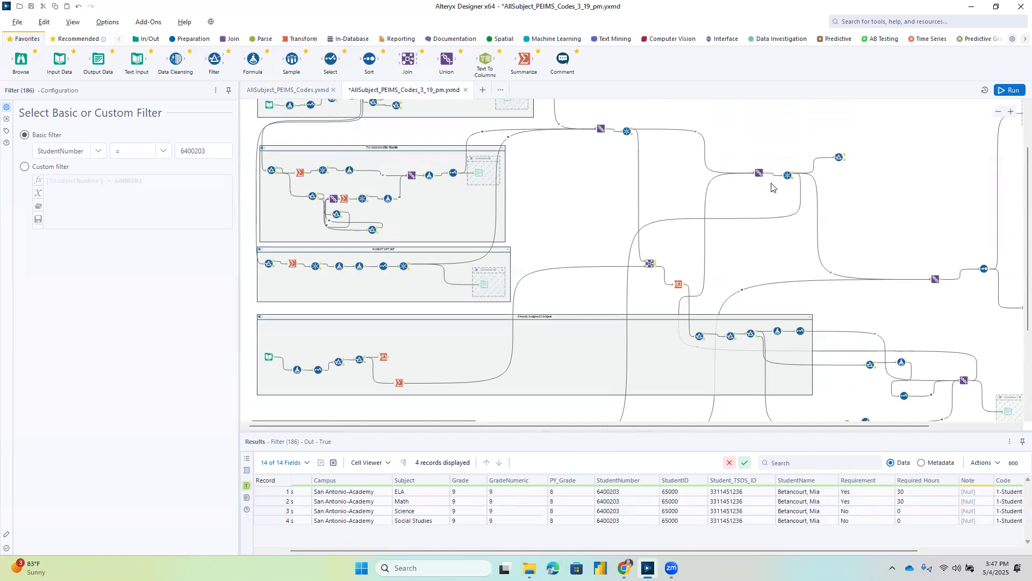
{"action": "left_click_drag", "start_coordinate": [260, 58], "coordinate": [806, 176]}
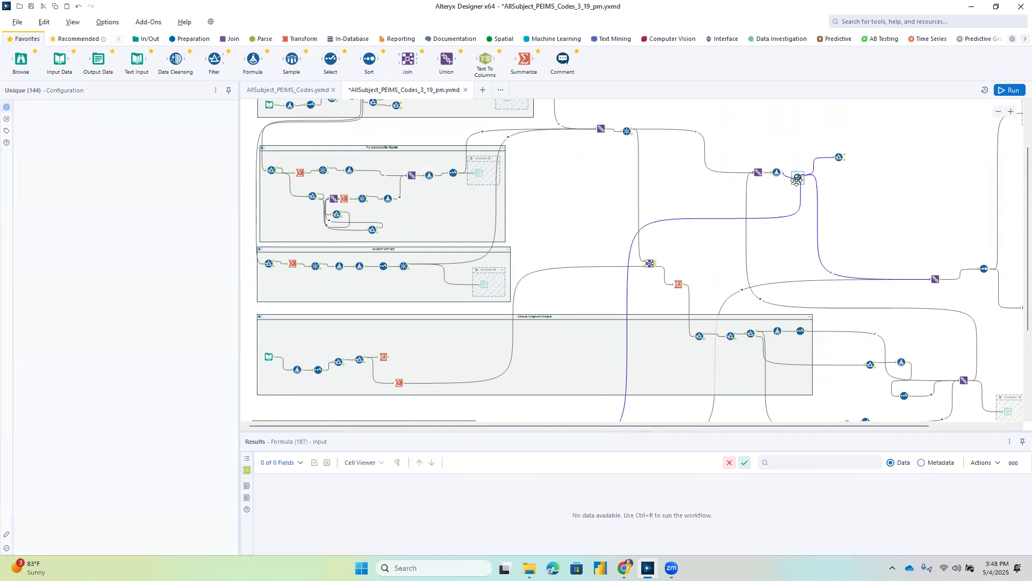
Copy the Social_Studies Subject cell without headers from the results of the filter after the second Unique tool.
{"action": "left_click", "coordinate": [847, 160]}
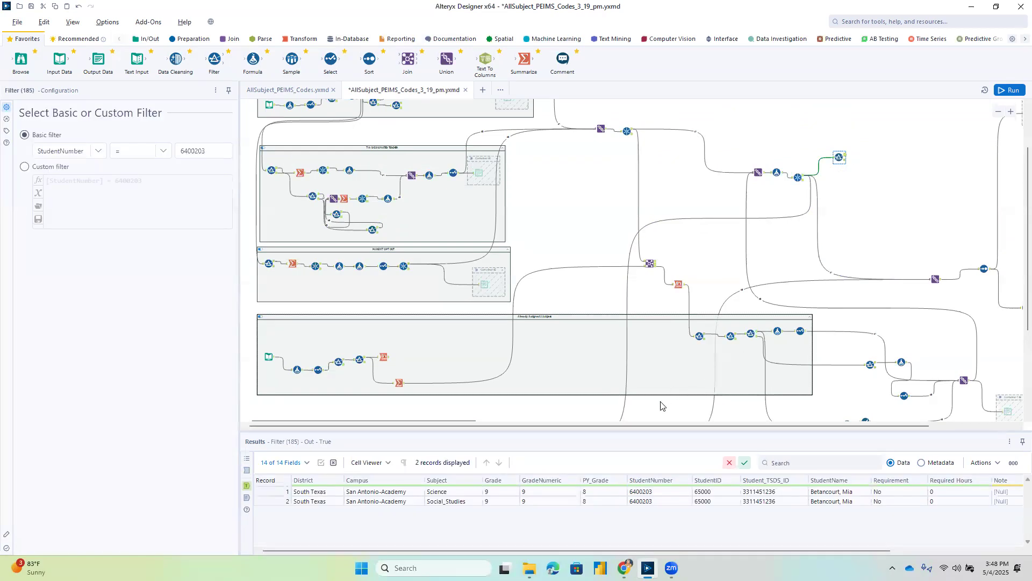
{"action": "left_click", "coordinate": [436, 502]}
{"action": "right_click", "coordinate": [437, 503]}
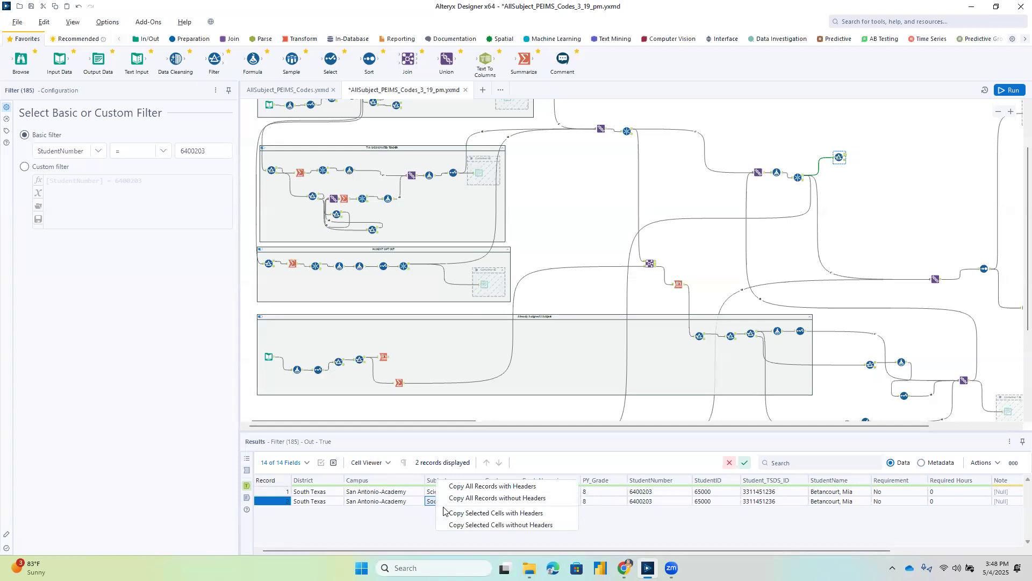
{"action": "left_click", "coordinate": [456, 523]}
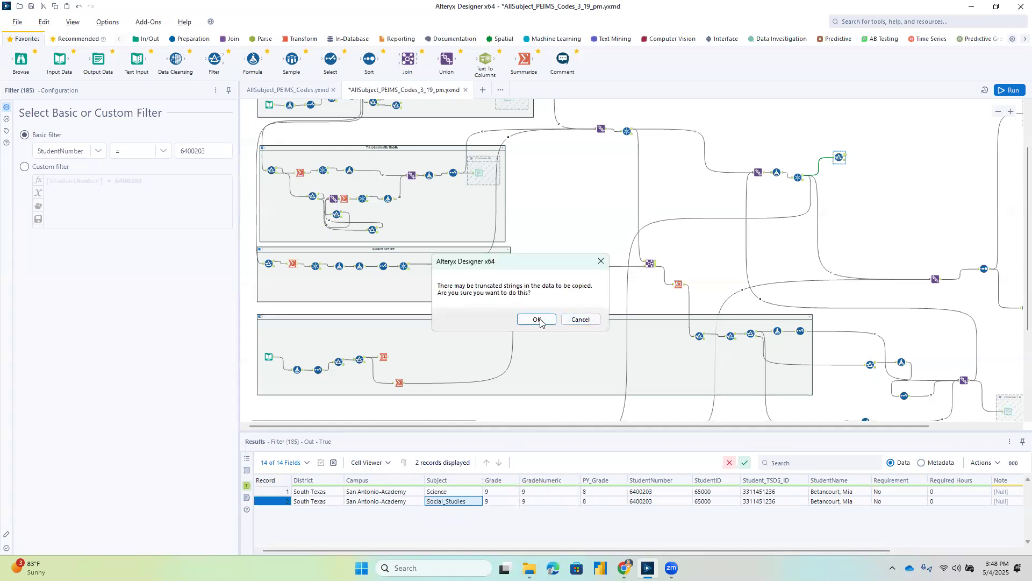
{"action": "left_click", "coordinate": [536, 319]}
Set the new Formula tool's output column to Subject and begin its expression with IF [Subject]="Social_Studies" THEN.
{"action": "left_click", "coordinate": [778, 174]}
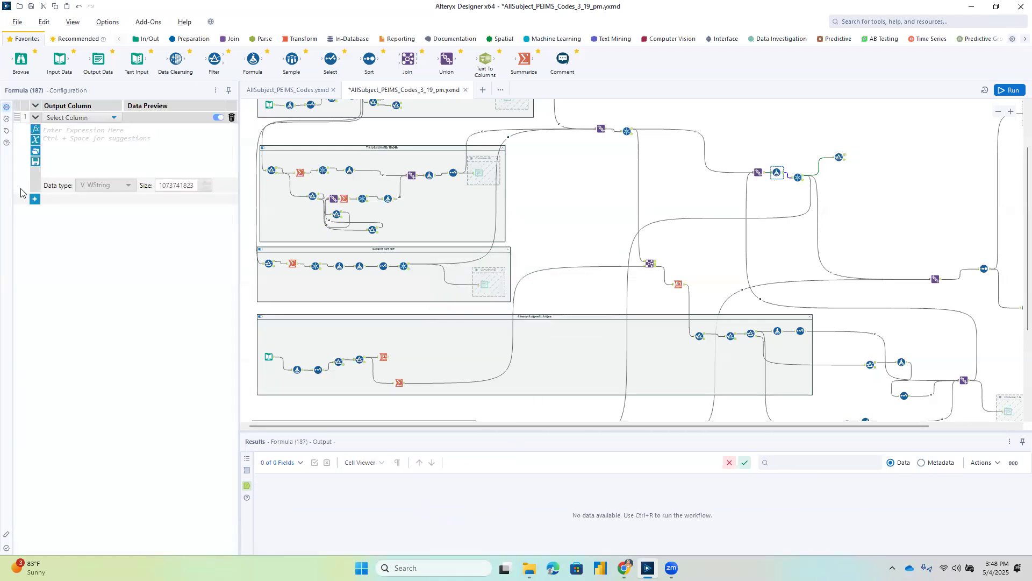
{"action": "left_click", "coordinate": [108, 119]}
{"action": "scroll", "coordinate": [67, 215], "scroll_direction": "down", "scroll_amount": 3}
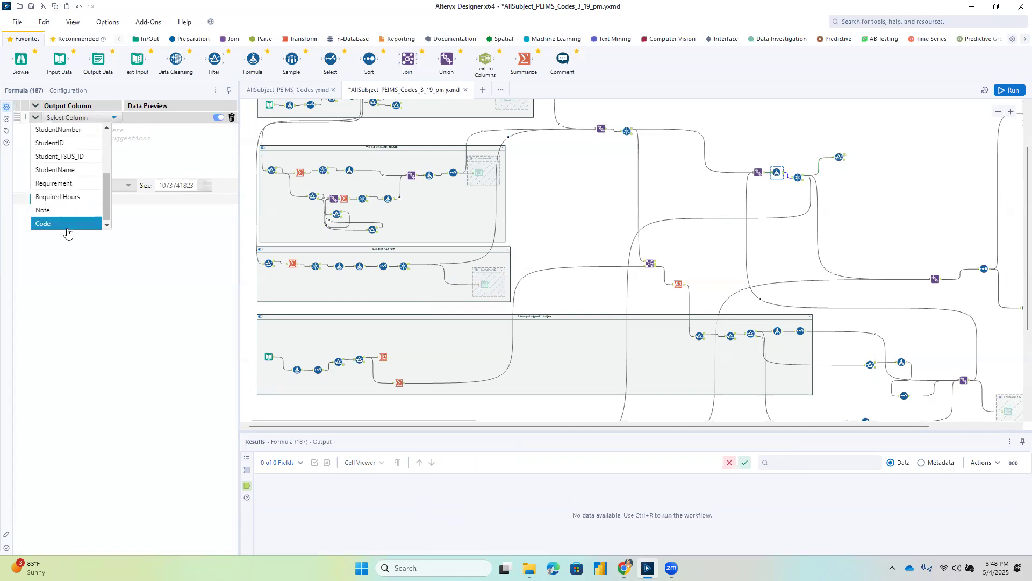
{"action": "scroll", "coordinate": [73, 180], "scroll_direction": "up", "scroll_amount": 3}
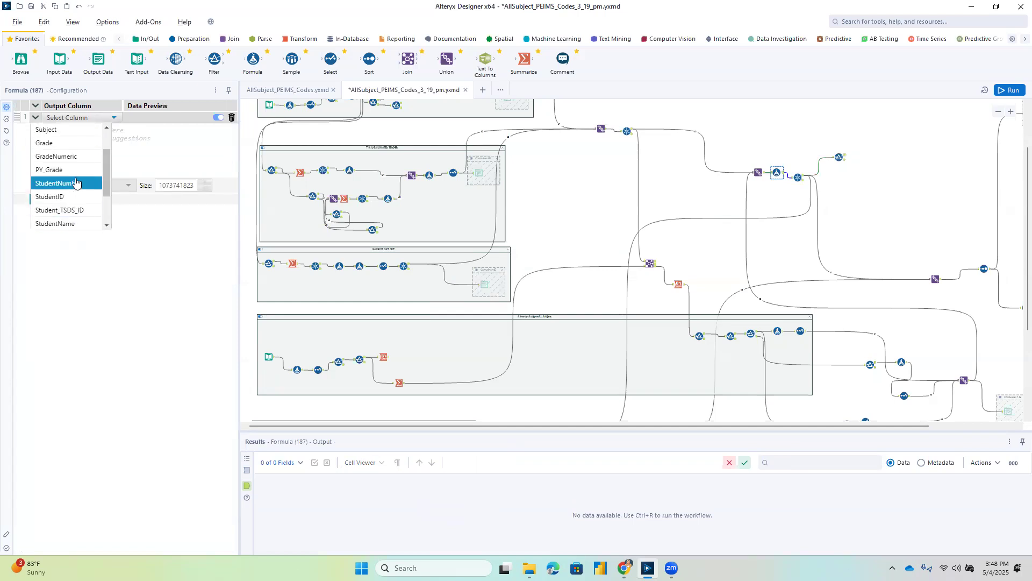
{"action": "left_click", "coordinate": [73, 171]}
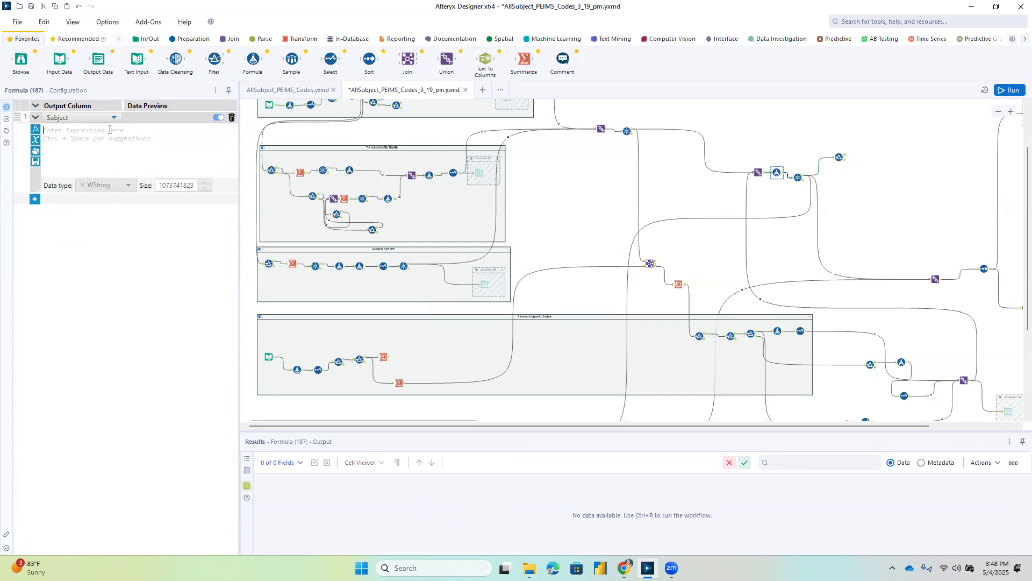
{"action": "left_click", "coordinate": [109, 129]}
{"action": "type", "text": "IF ["}
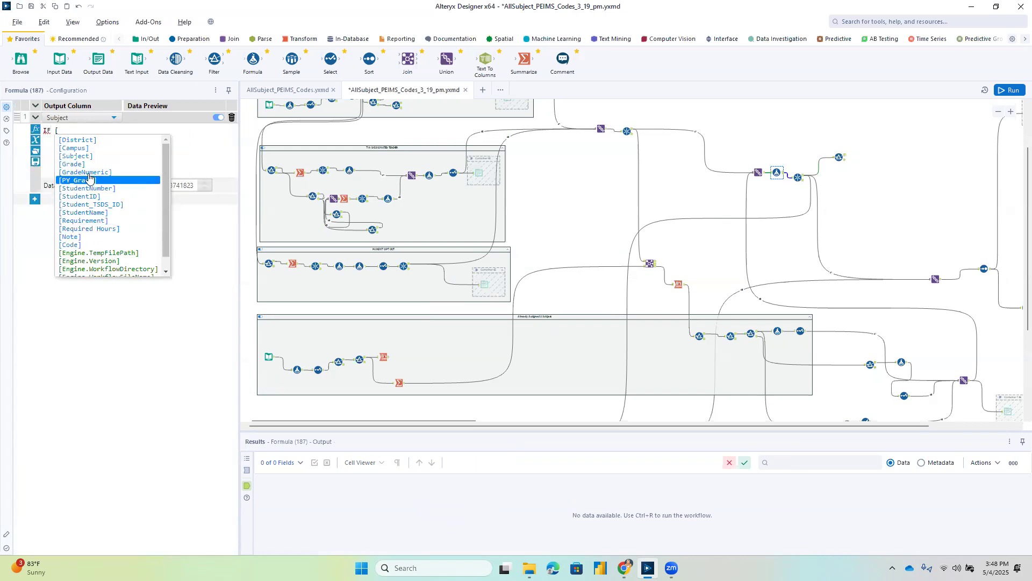
{"action": "left_click", "coordinate": [106, 157]}
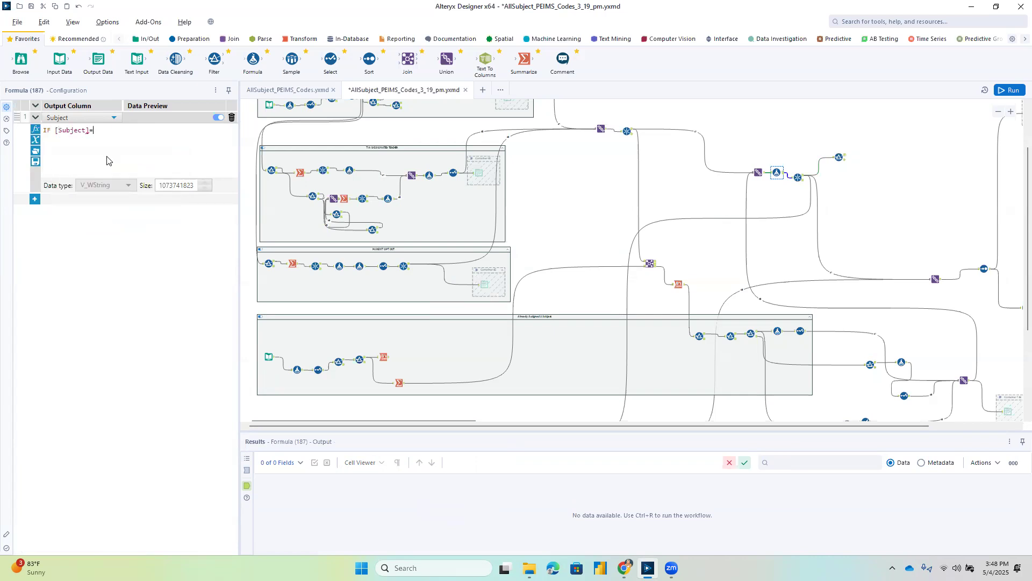
{"action": "type", "text": "=\"Social_Studies\" THEN"}
Copy the Social Studies Subject cell without headers from the results of the filter below the lowest container.
{"action": "scroll", "coordinate": [572, 276], "scroll_direction": "down", "scroll_amount": 5}
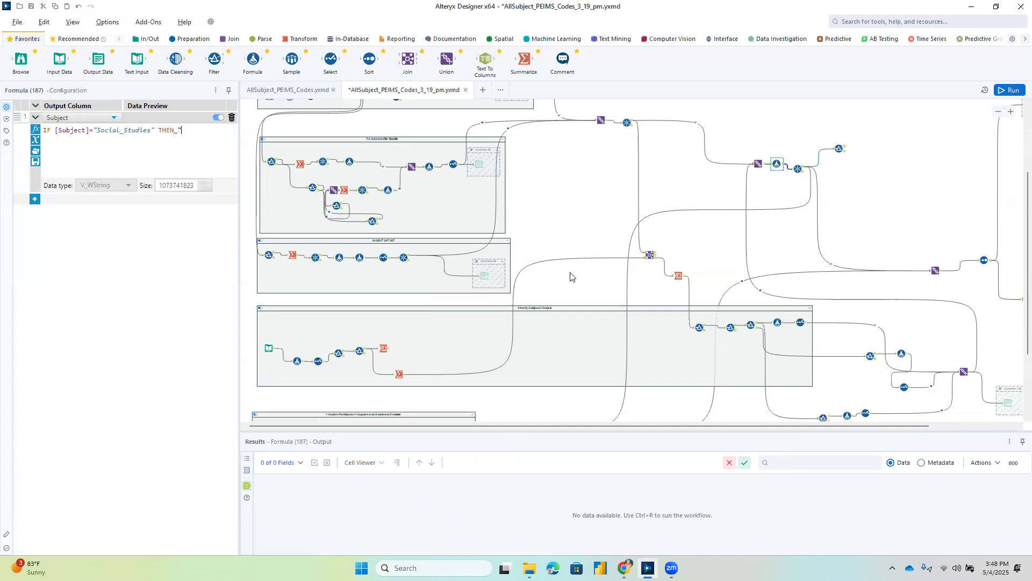
{"action": "left_click", "coordinate": [493, 373]}
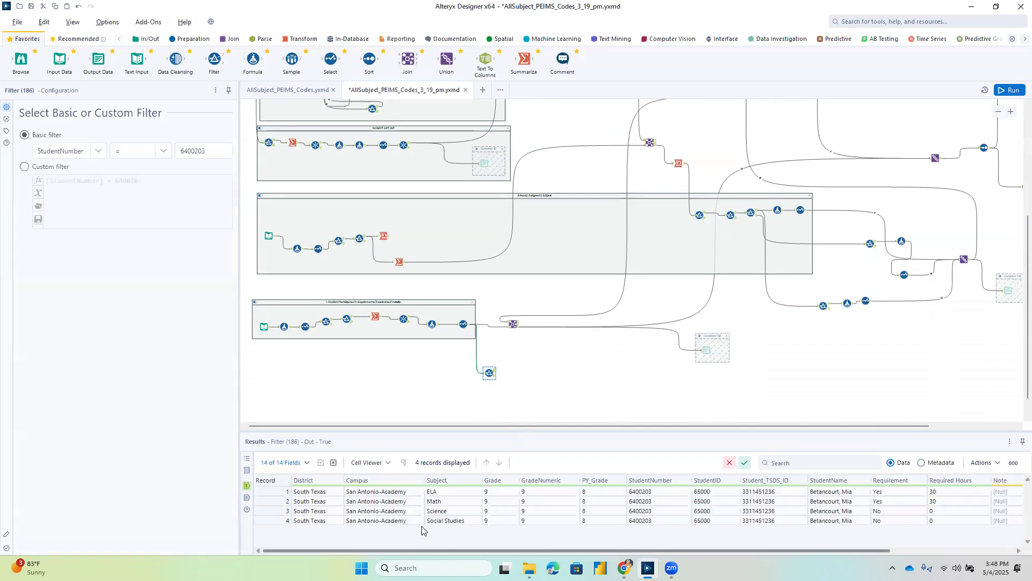
{"action": "right_click", "coordinate": [433, 521]}
{"action": "left_click", "coordinate": [464, 542]}
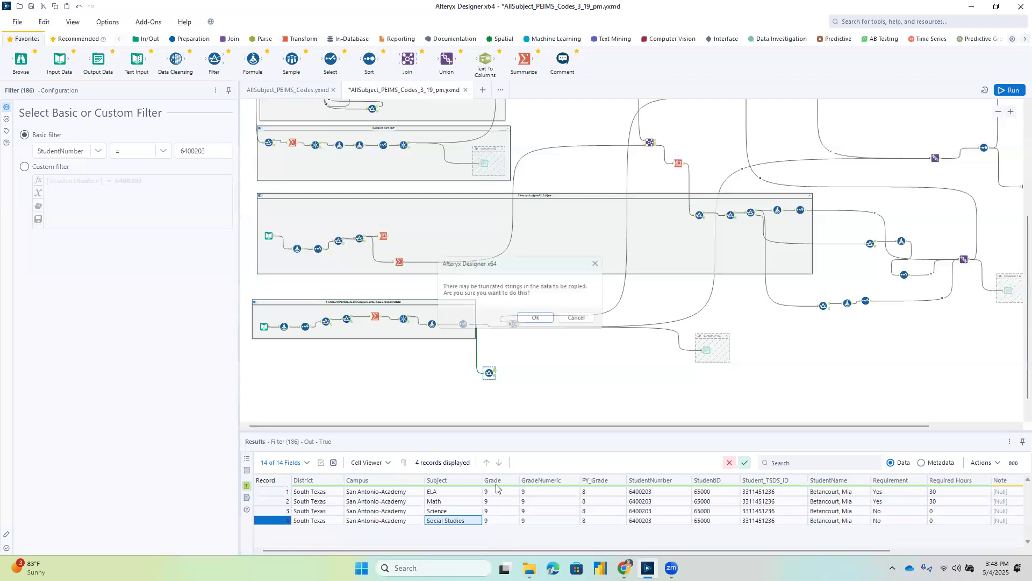
{"action": "left_click", "coordinate": [534, 318]}
Complete the Formula tool's Subject expression with "Social Studies" ELSE [Subject] ENDIF and run the workflow.
{"action": "scroll", "coordinate": [738, 297], "scroll_direction": "up", "scroll_amount": 3}
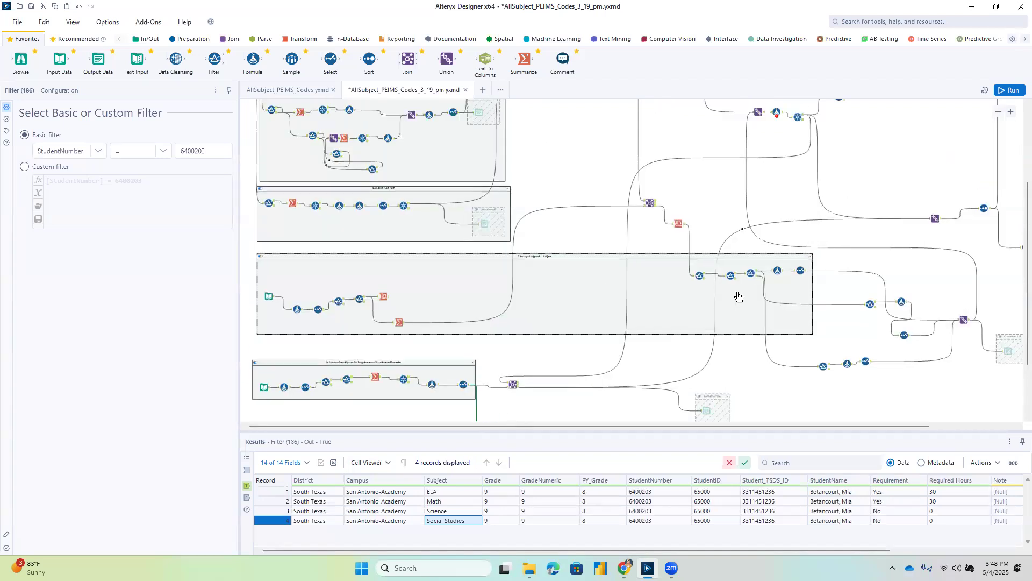
{"action": "scroll", "coordinate": [738, 297], "scroll_direction": "up", "scroll_amount": 3}
{"action": "left_click", "coordinate": [777, 172]}
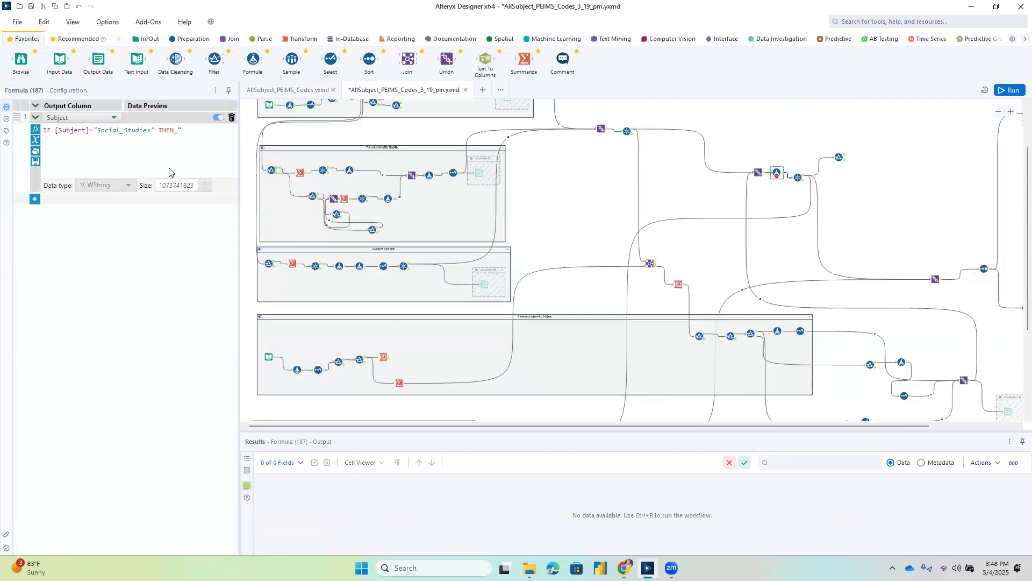
{"action": "type", "text": "Social Studies"}
{"action": "type", "text": "\" ELSE"}
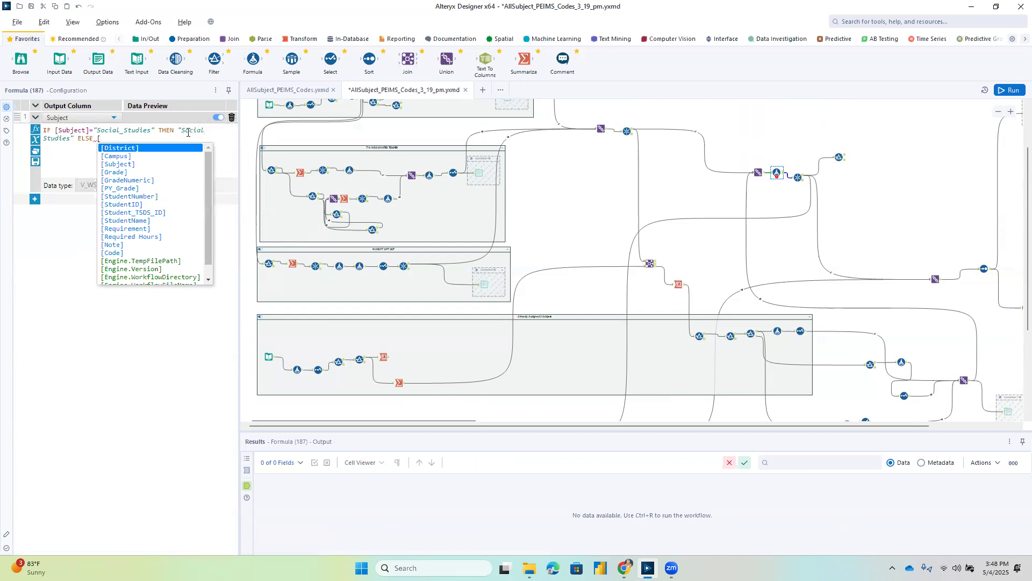
{"action": "double_click", "coordinate": [197, 164]}
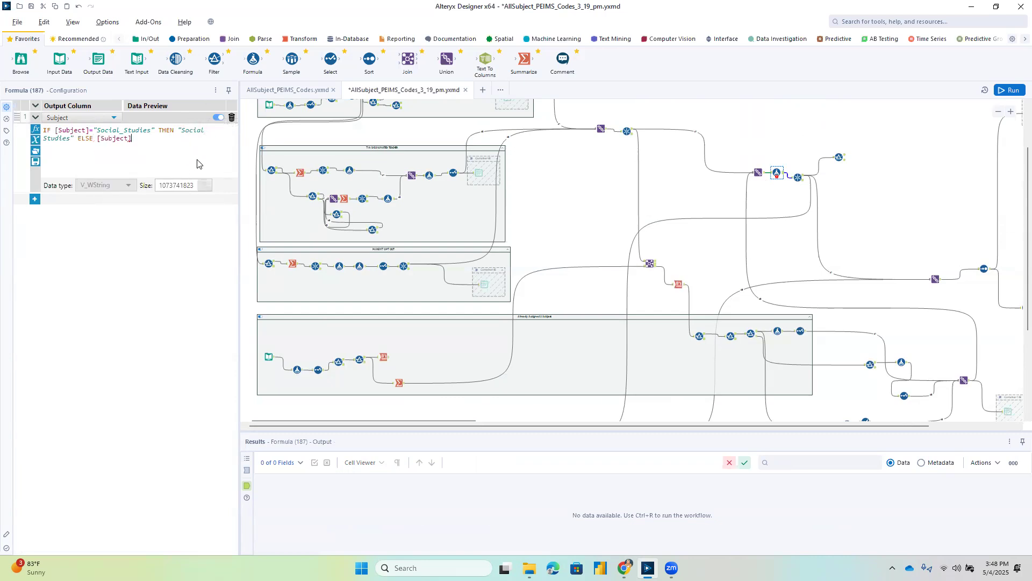
{"action": "type", "text": "ENDIF"}
{"action": "left_click", "coordinate": [1009, 90]}
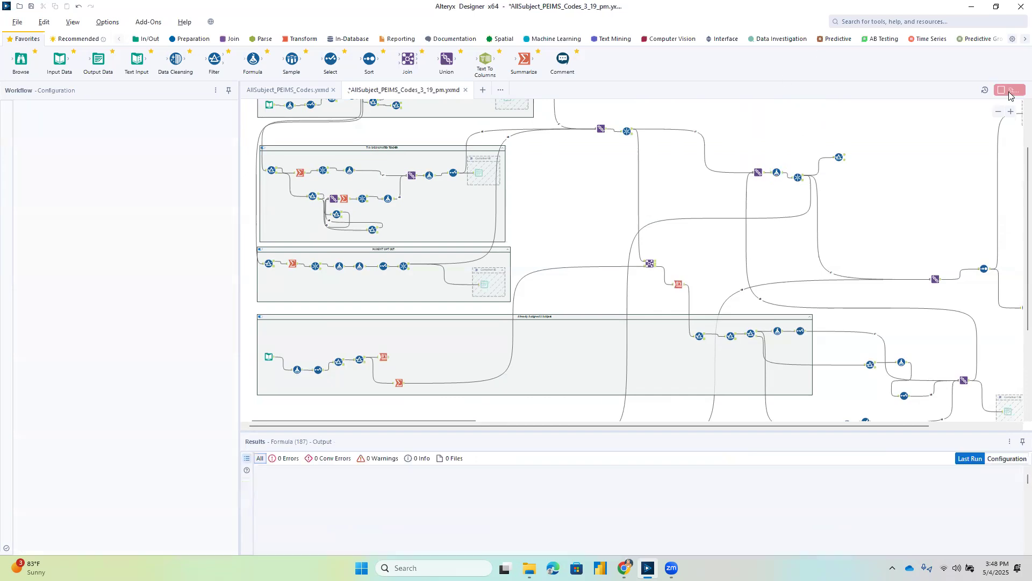
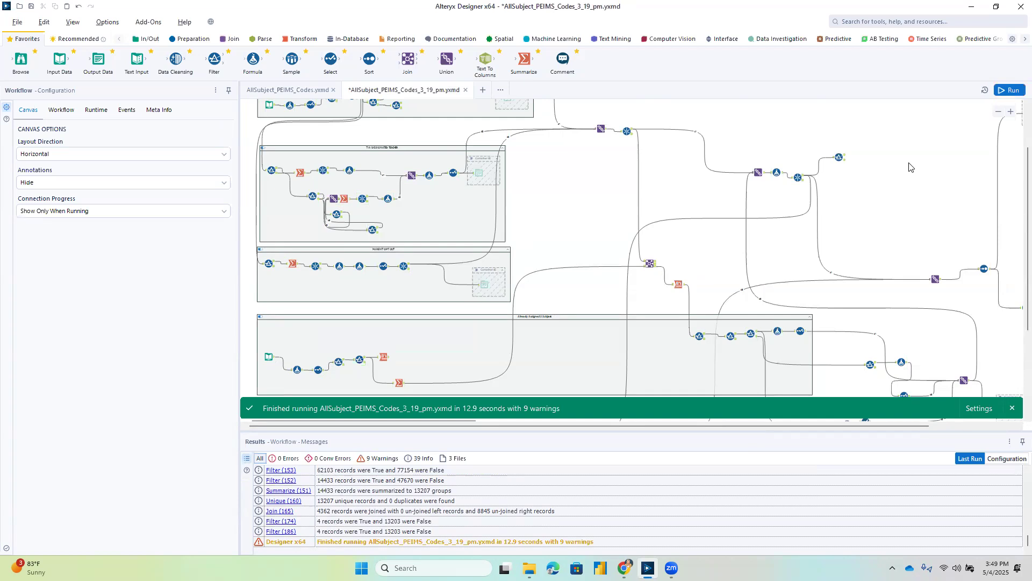
Compare the sample student's subject records in the filter below the lowest container and the filter after the second Unique tool.
{"action": "scroll", "coordinate": [882, 190], "scroll_direction": "down", "scroll_amount": 5}
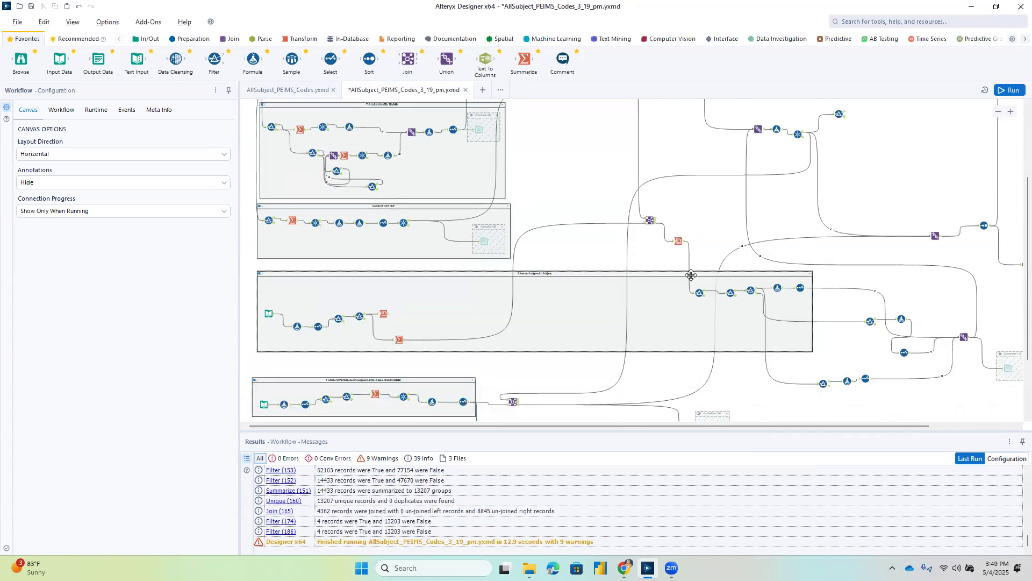
{"action": "left_click", "coordinate": [487, 365]}
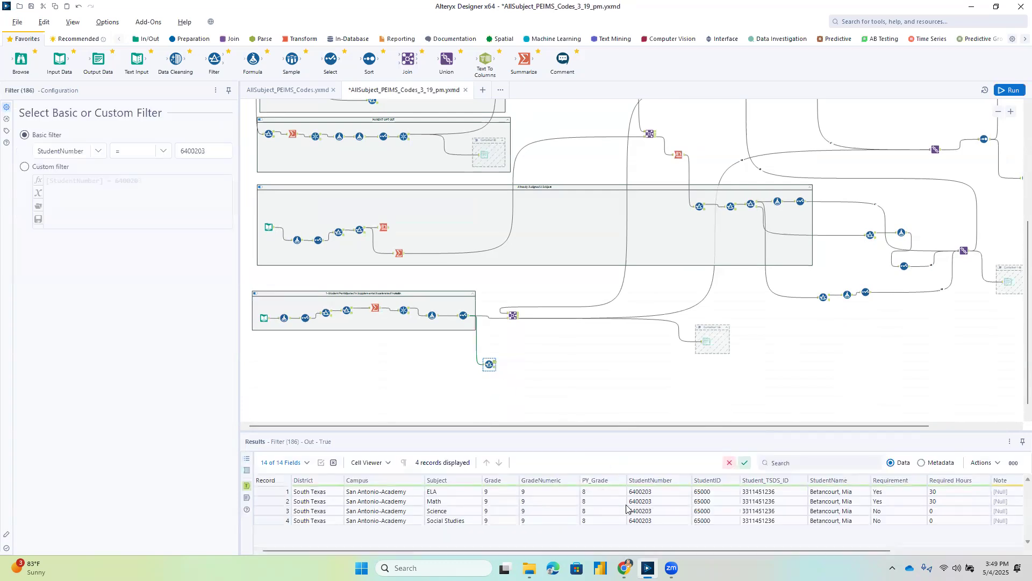
{"action": "scroll", "coordinate": [669, 356], "scroll_direction": "up", "scroll_amount": 1}
{"action": "scroll", "coordinate": [668, 356], "scroll_direction": "up", "scroll_amount": 6}
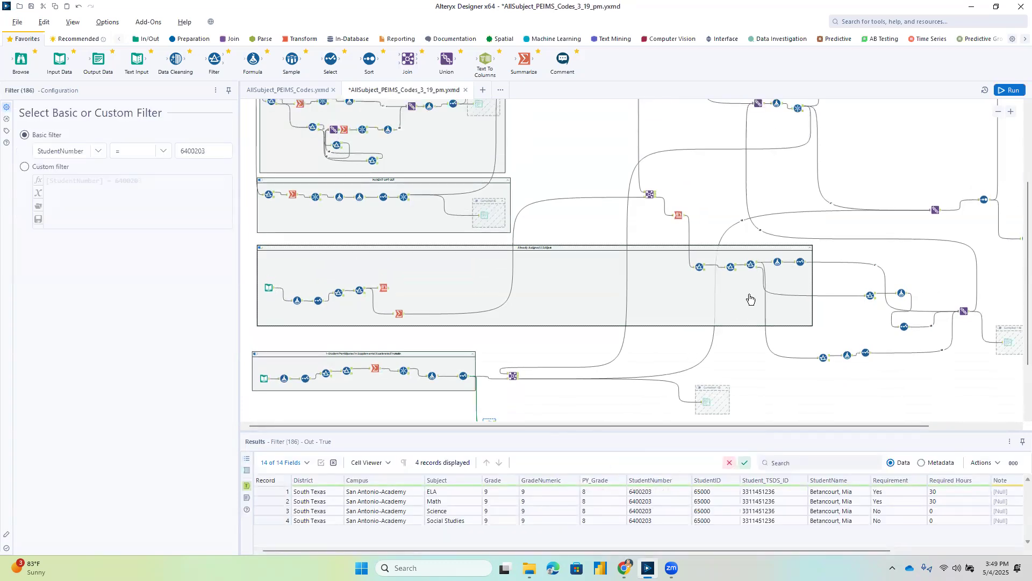
{"action": "left_click", "coordinate": [847, 184]}
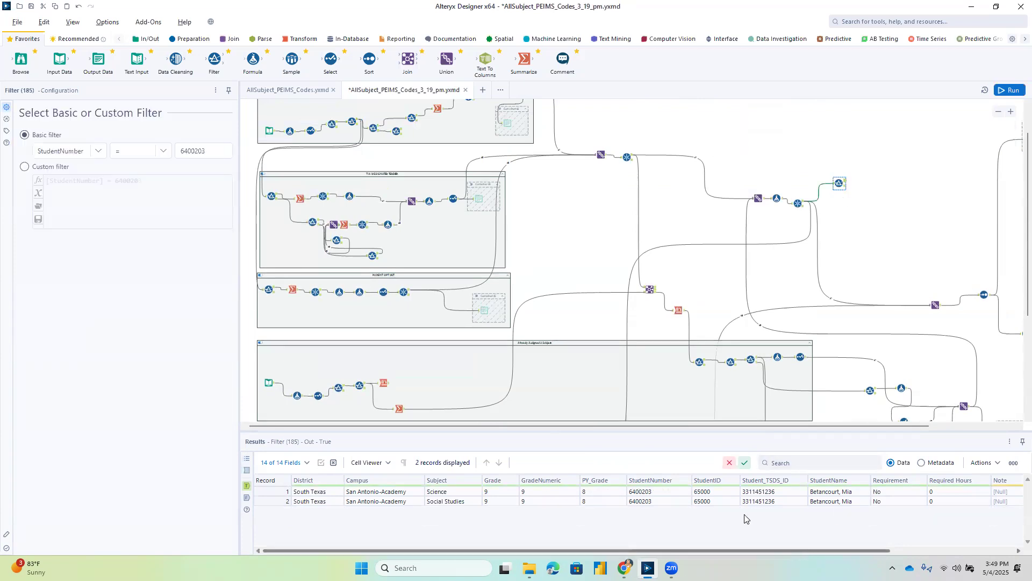
Duplicate the StudentNumber filter below the lowest container and connect the copy to the right output of the neighbouring Join.
{"action": "scroll", "coordinate": [592, 396], "scroll_direction": "down", "scroll_amount": 5}
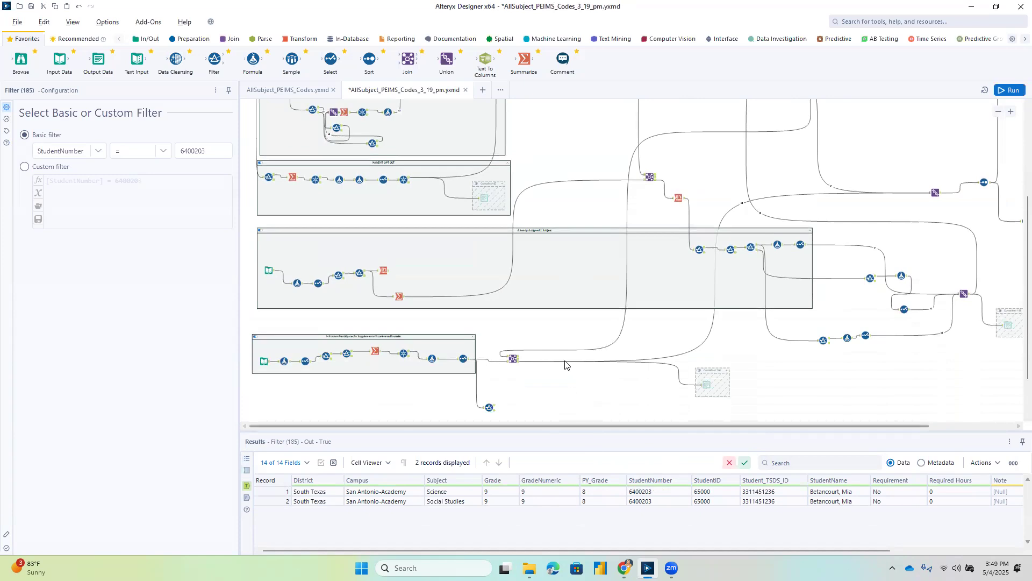
{"action": "left_click", "coordinate": [515, 360]}
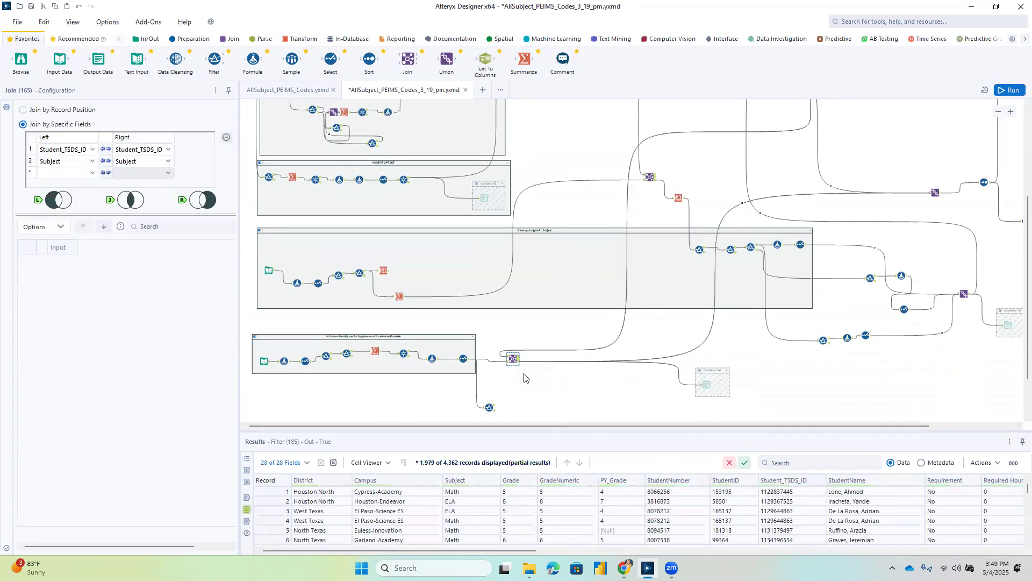
{"action": "right_click", "coordinate": [478, 391]}
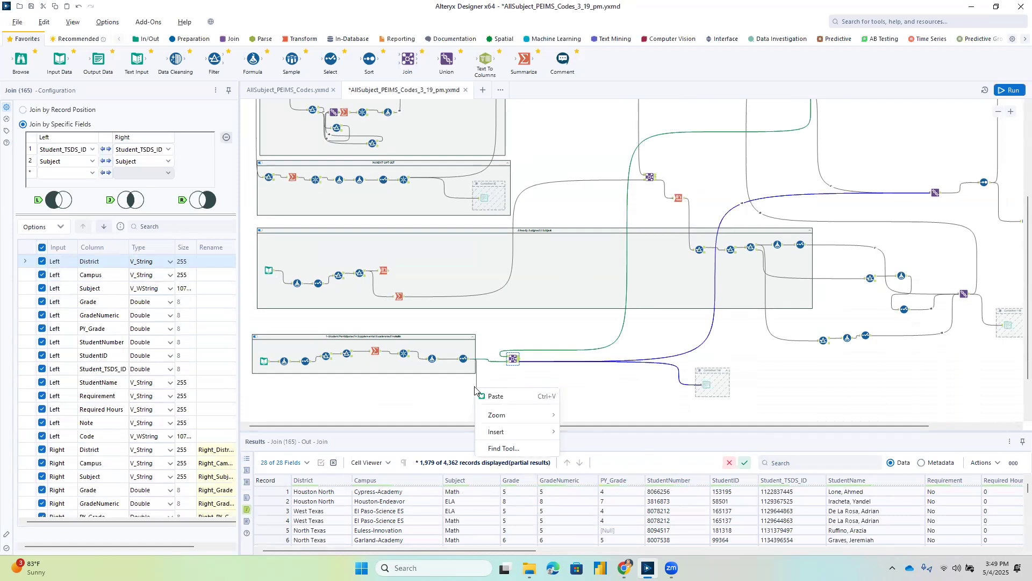
{"action": "left_click", "coordinate": [482, 391]}
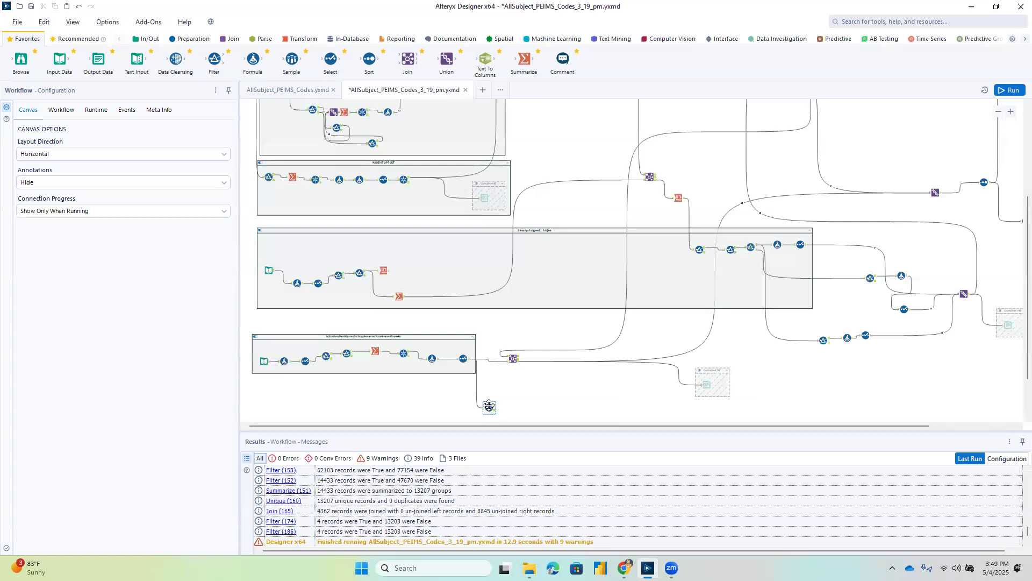
{"action": "left_click", "coordinate": [490, 407]}
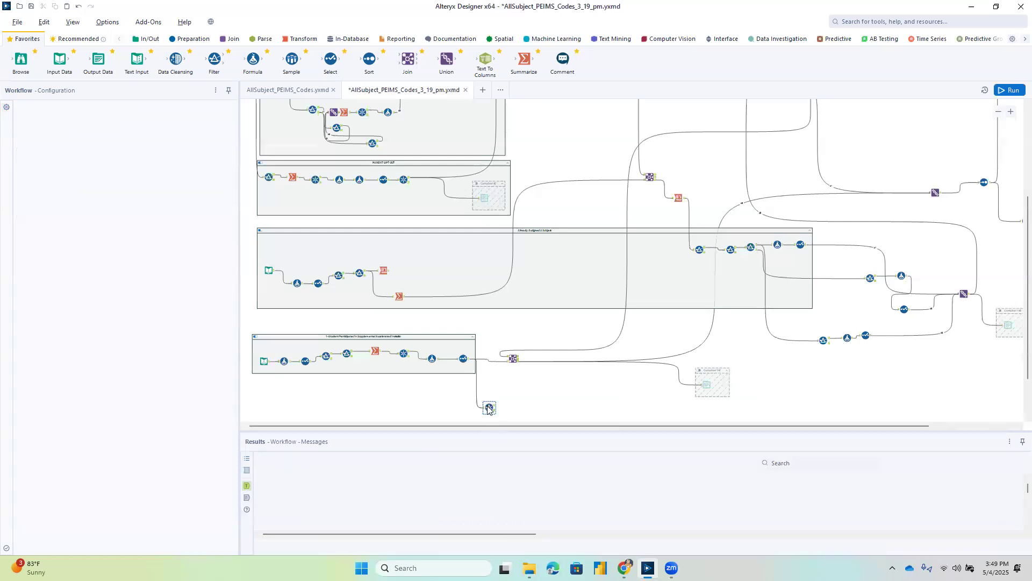
{"action": "left_click", "coordinate": [531, 397]}
{"action": "key", "text": "ctrl+v"}
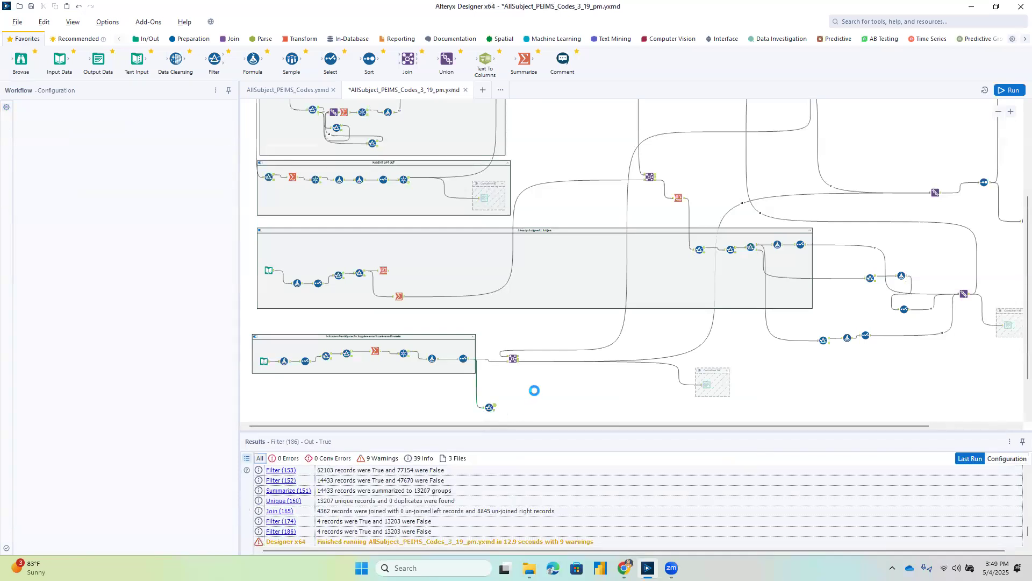
{"action": "left_click_drag", "start_coordinate": [518, 359], "coordinate": [539, 399]}
{"action": "left_click", "coordinate": [540, 399]}
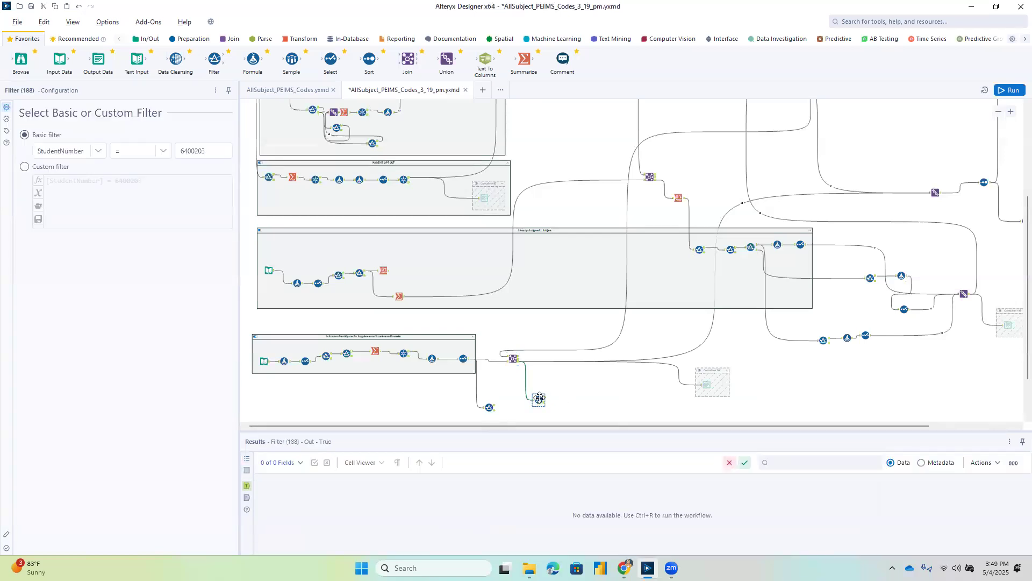
Run the workflow and inspect the sample student's records from the new filter across to the Code column.
{"action": "left_click", "coordinate": [1002, 92]}
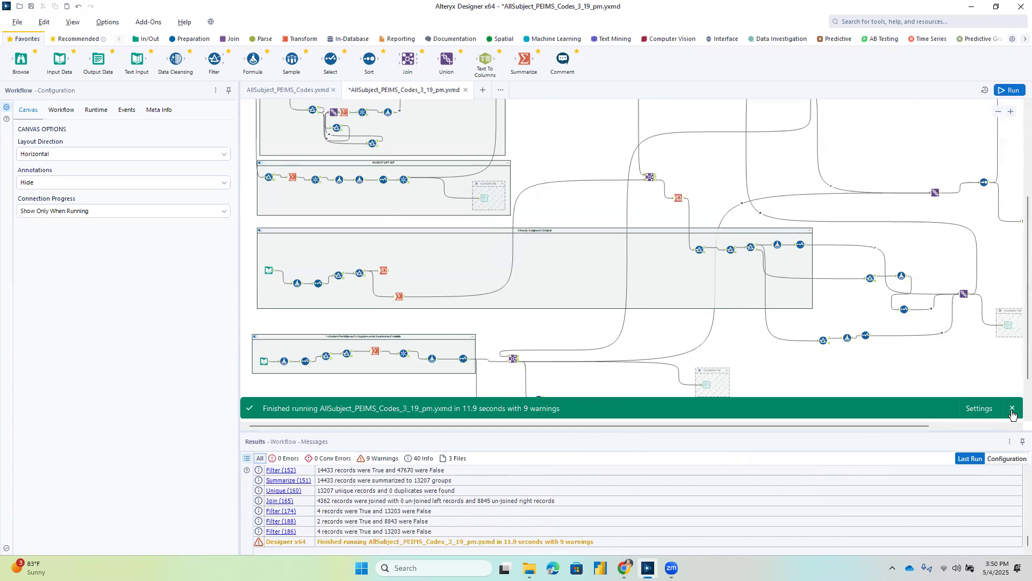
{"action": "left_click", "coordinate": [1013, 411]}
{"action": "left_click", "coordinate": [538, 399]}
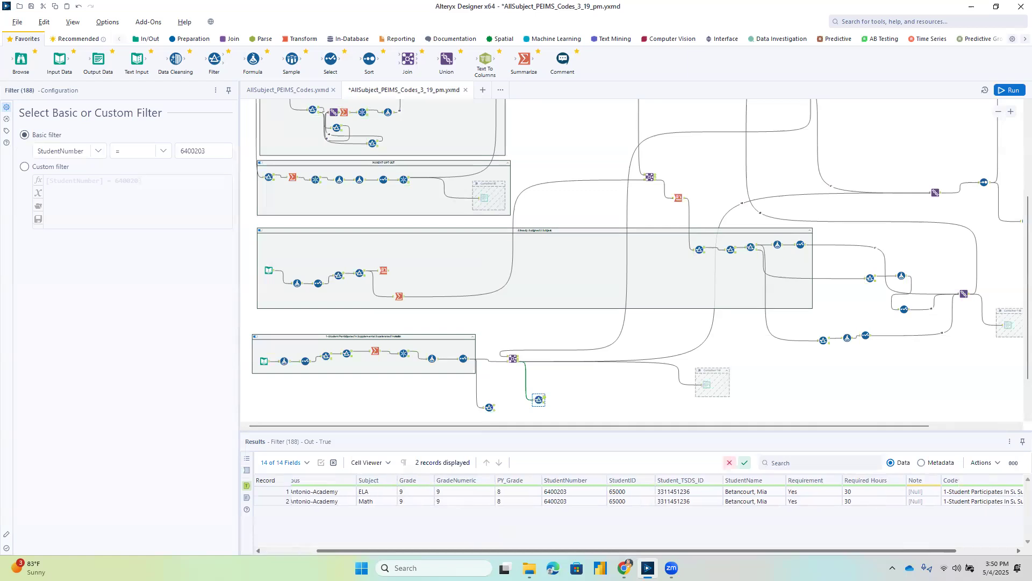
{"action": "scroll", "coordinate": [917, 529], "scroll_direction": "right", "scroll_amount": 3}
Enable the output container fed by the lower Join and review that Join's right output across to the Code column.
{"action": "left_click", "coordinate": [697, 371]}
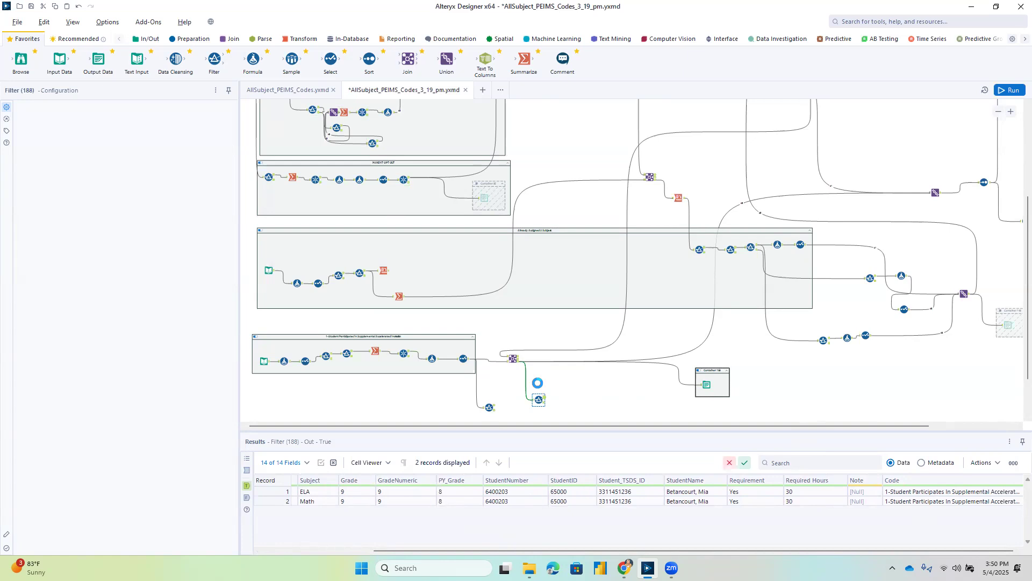
{"action": "left_click", "coordinate": [514, 358]}
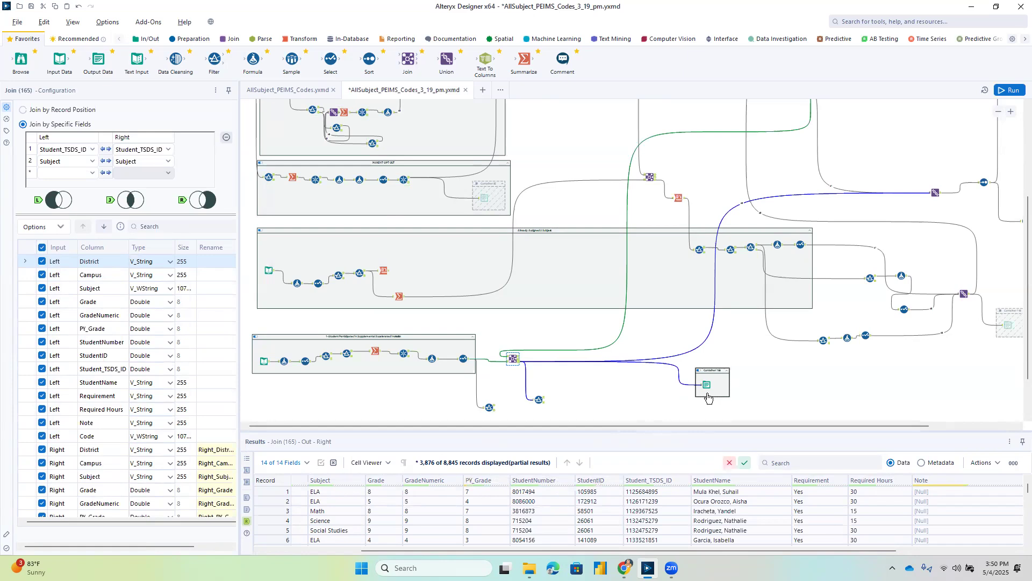
{"action": "left_click_drag", "start_coordinate": [869, 550], "coordinate": [995, 549]}
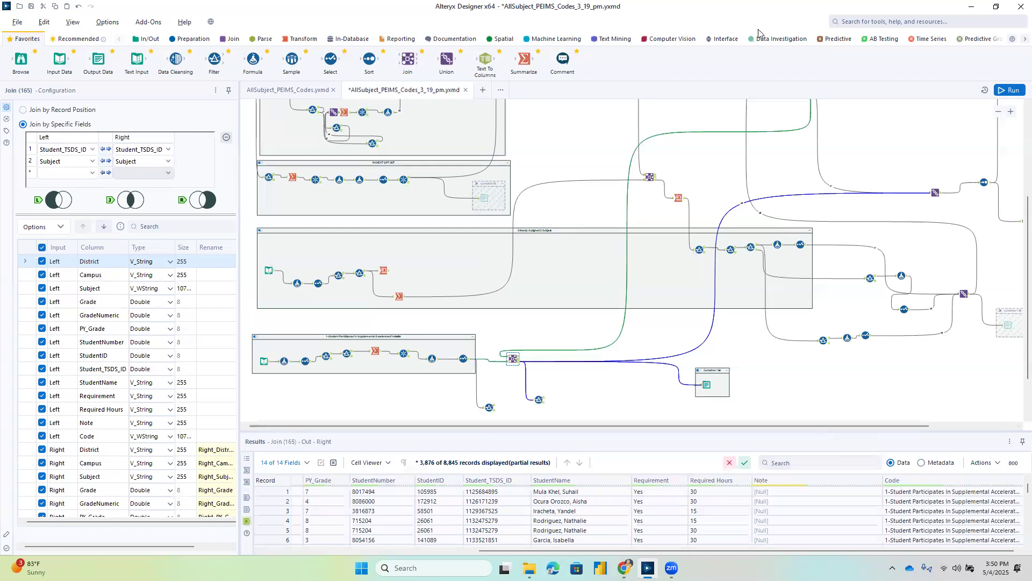
Find the Unique tool and insert it on the lower Join's right output, ahead of the Union and Output Data connections.
{"action": "left_click", "coordinate": [946, 18]}
{"action": "type", "text": "UNP"}
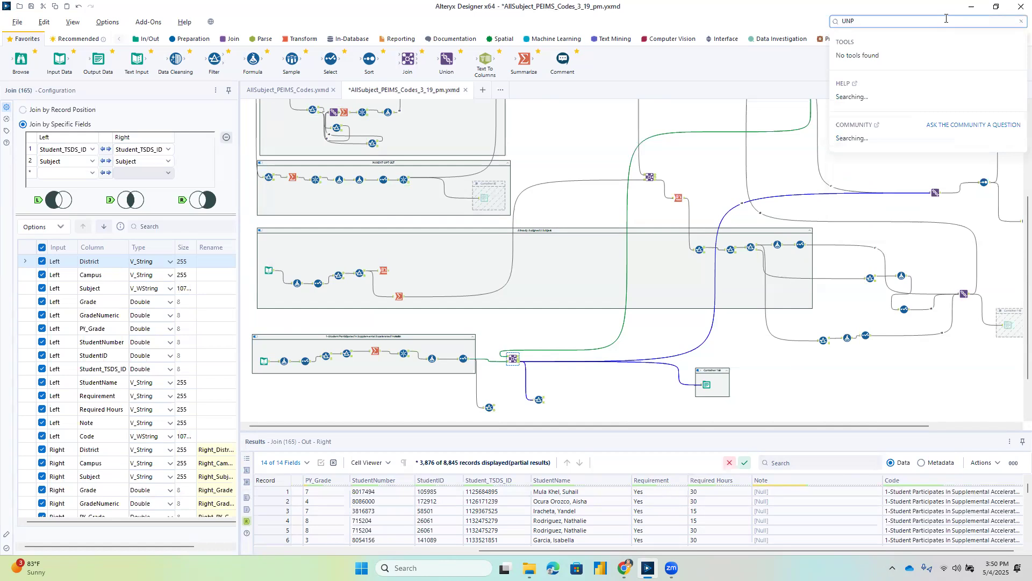
{"action": "key", "text": "BackSpace"}
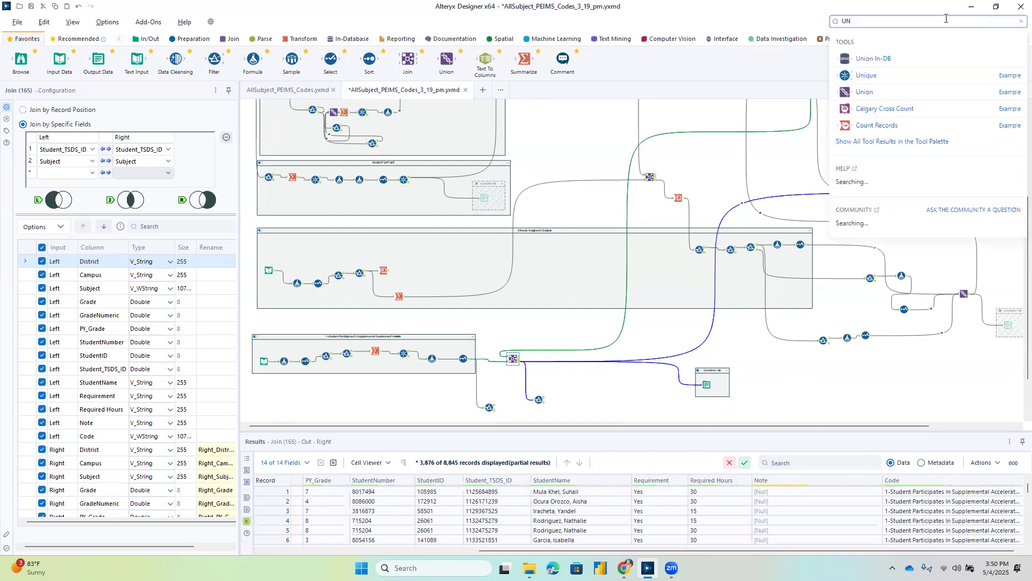
{"action": "left_click_drag", "start_coordinate": [543, 376], "coordinate": [548, 361]}
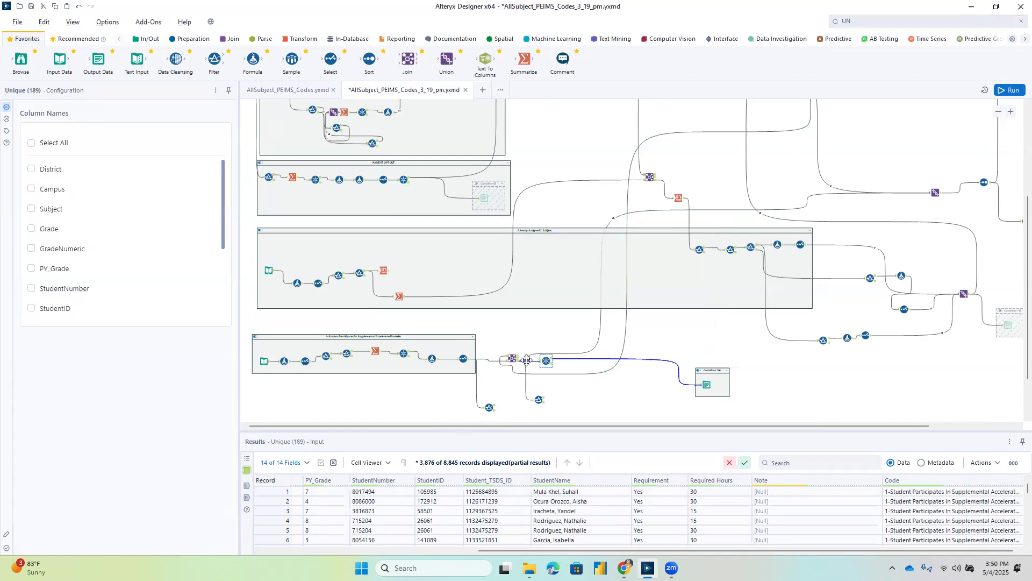
Set the new Unique tool to check District, Campus, Subject and Student_TSDS_ID.
{"action": "left_click", "coordinate": [31, 170]}
{"action": "left_click", "coordinate": [32, 189]}
{"action": "left_click", "coordinate": [31, 208]}
{"action": "scroll", "coordinate": [75, 231], "scroll_direction": "down", "scroll_amount": 3}
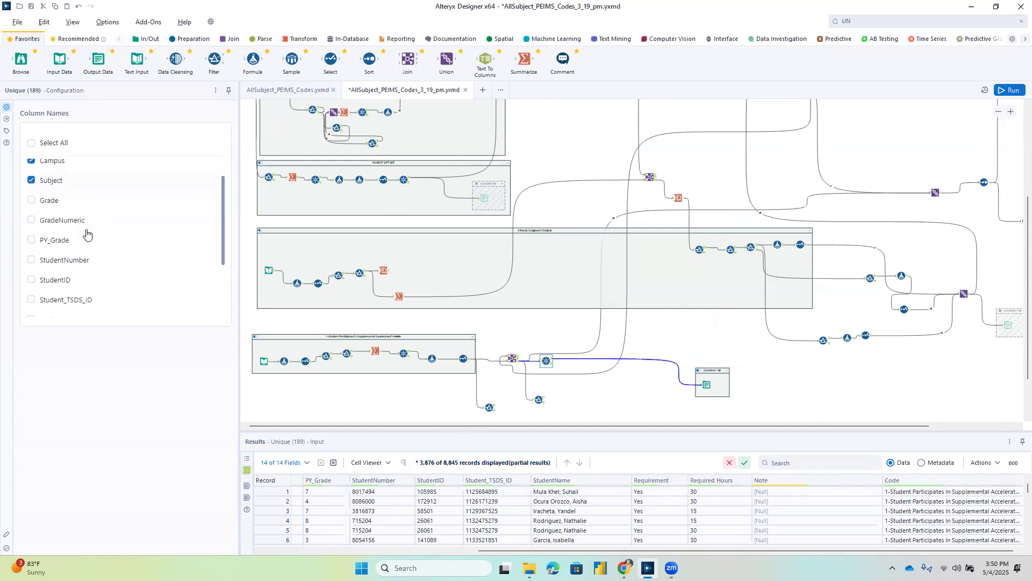
{"action": "left_click", "coordinate": [49, 211]}
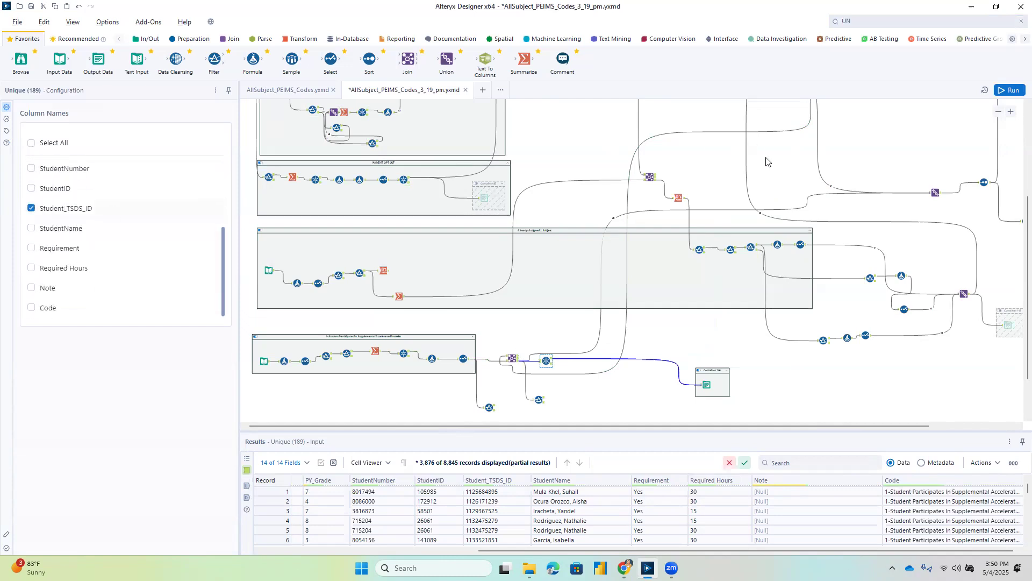
Check the full file path of the Output Data tool after the new Unique tool and run the workflow to write its CSV.
{"action": "left_click", "coordinate": [707, 385]}
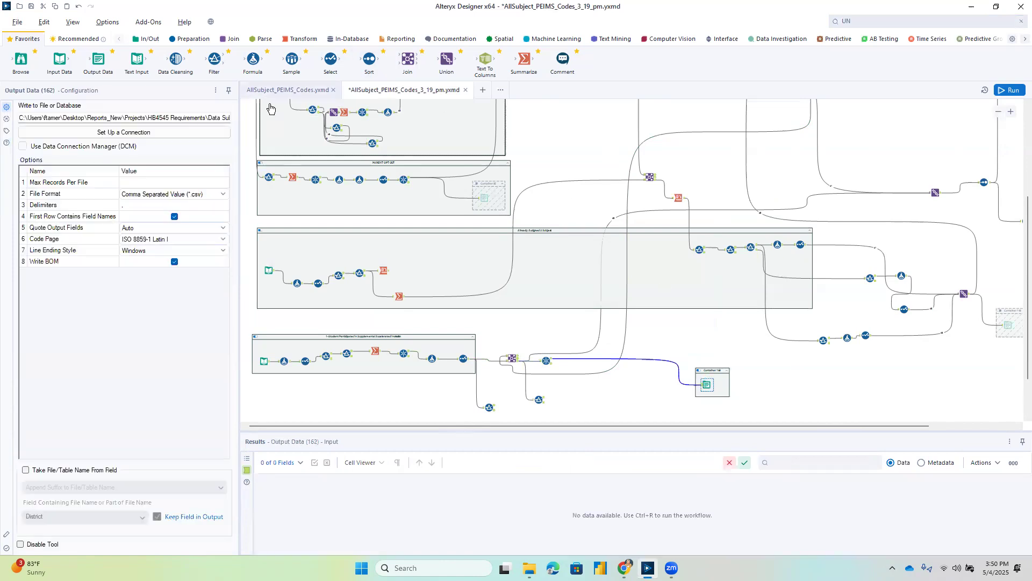
{"action": "left_click_drag", "start_coordinate": [303, 86], "coordinate": [375, 86]}
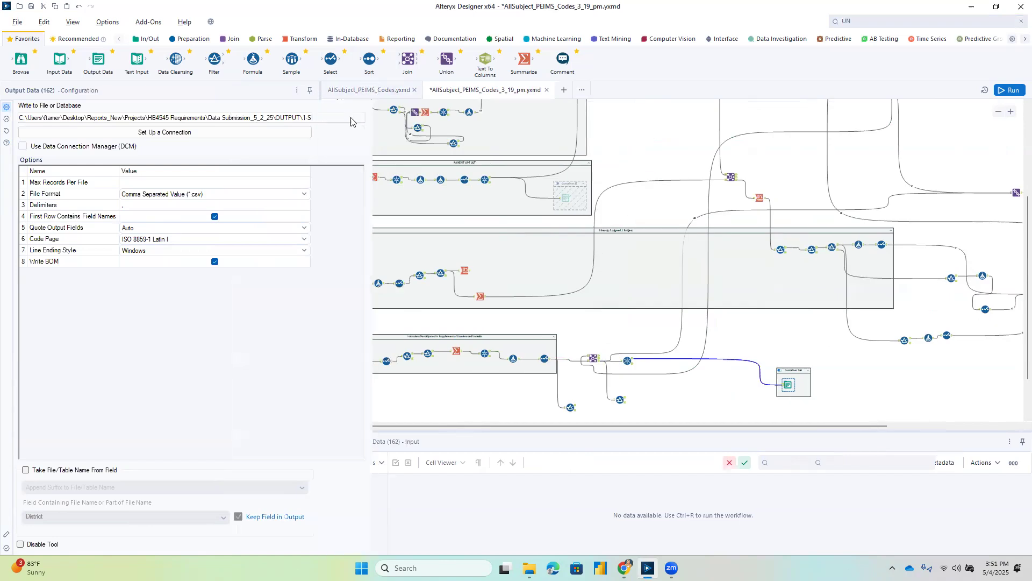
{"action": "left_click", "coordinate": [1011, 90]}
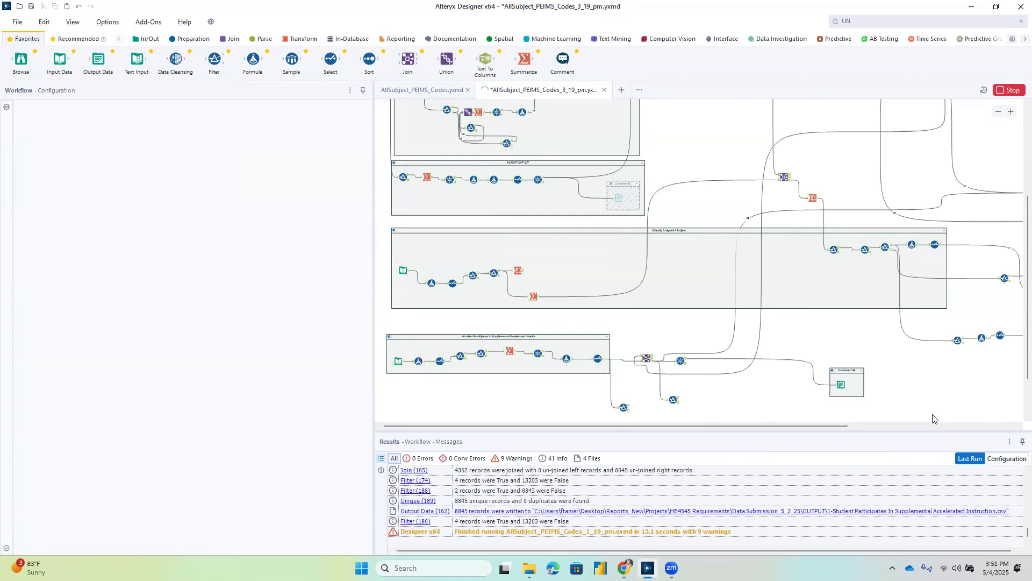
Disable the output container after the new Unique tool and save the workflow.
{"action": "left_click", "coordinate": [833, 371]}
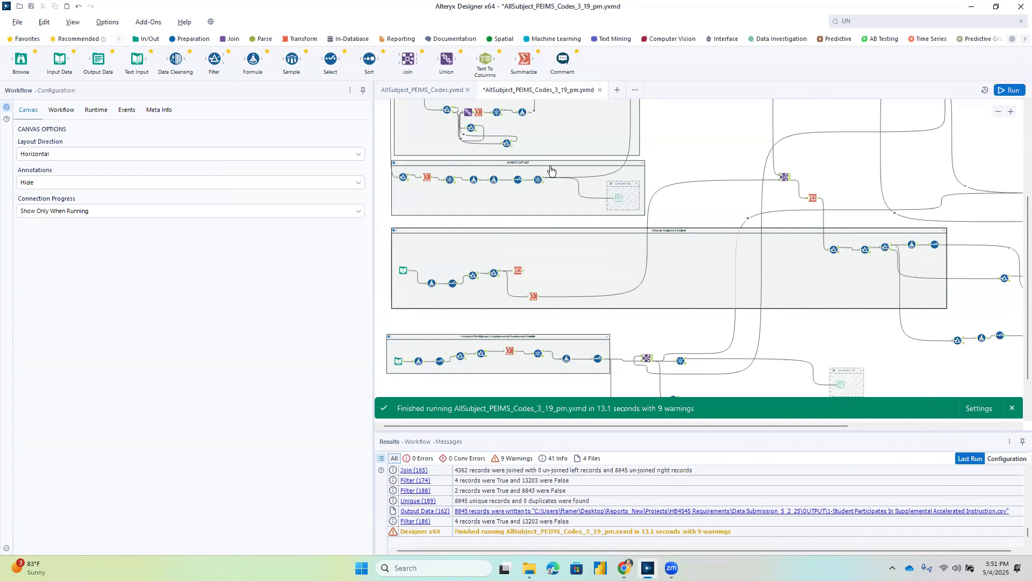
{"action": "left_click", "coordinate": [18, 22]}
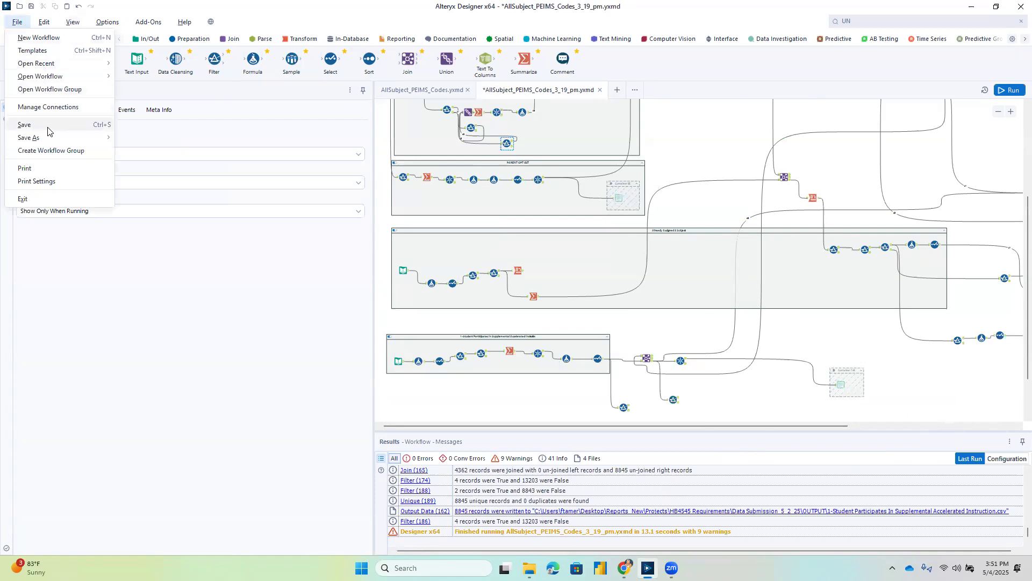
{"action": "left_click", "coordinate": [32, 124]}
Examine the whole workflow layout and the sample student's subject records in the filter after the second Unique tool.
{"action": "left_click_drag", "start_coordinate": [852, 430], "coordinate": [921, 441]}
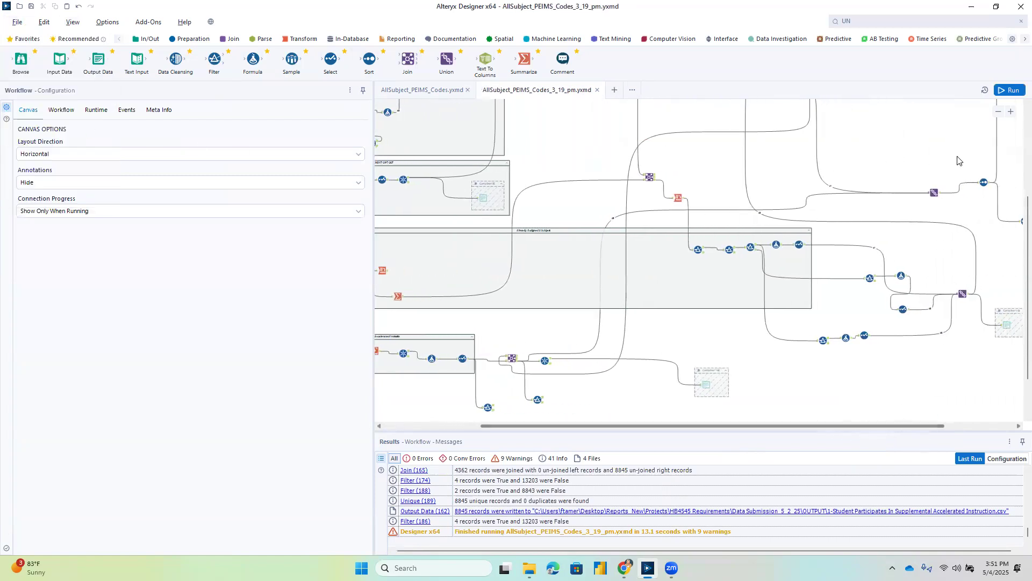
{"action": "left_click", "coordinate": [998, 113]}
{"action": "left_click", "coordinate": [998, 113]}
{"action": "left_click", "coordinate": [999, 112]}
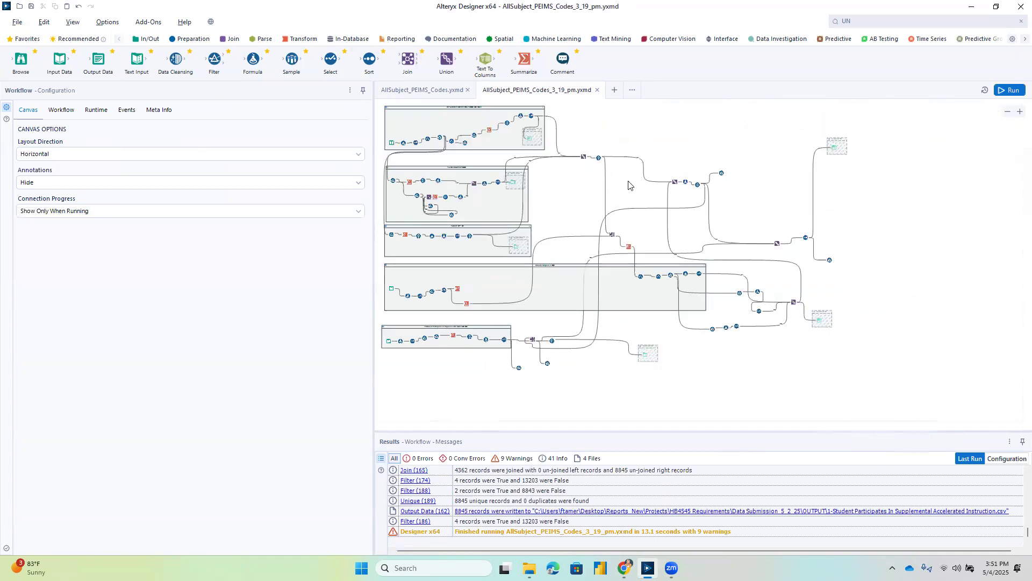
{"action": "left_click", "coordinate": [698, 185]}
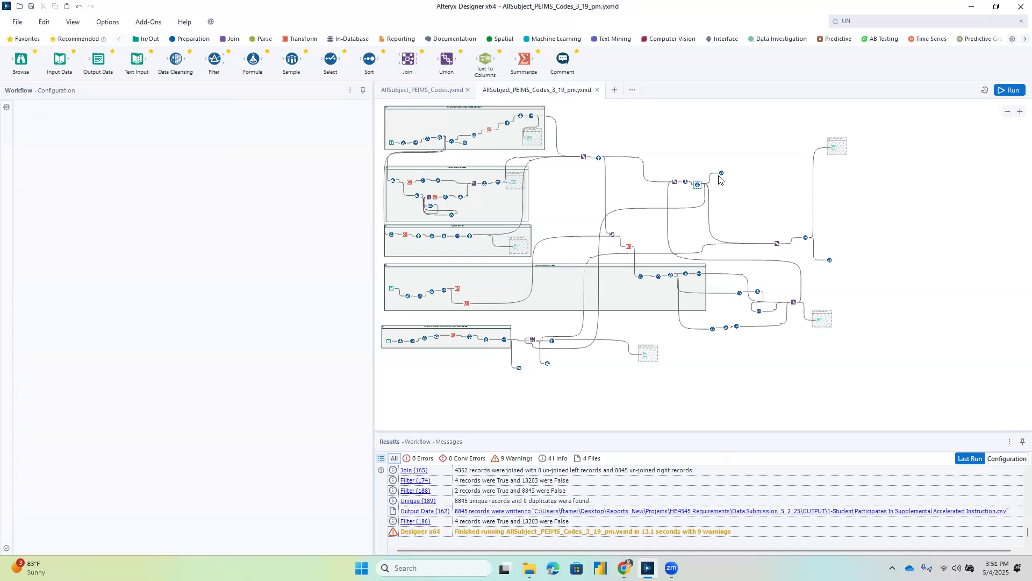
{"action": "left_click", "coordinate": [720, 173]}
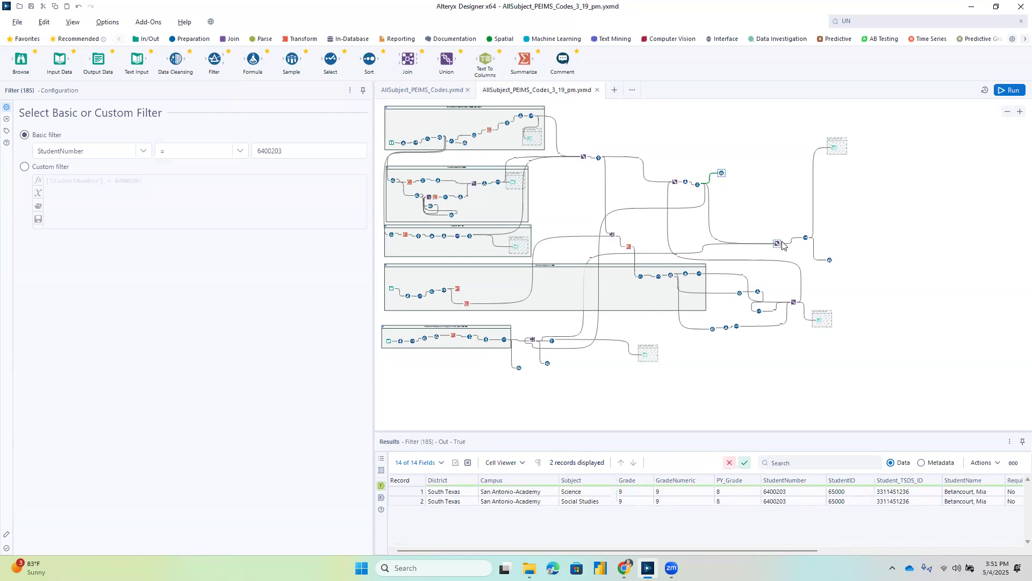
Examine the Union that combines the second Unique tool's output with the new Unique tool's output.
{"action": "left_click", "coordinate": [1019, 111]}
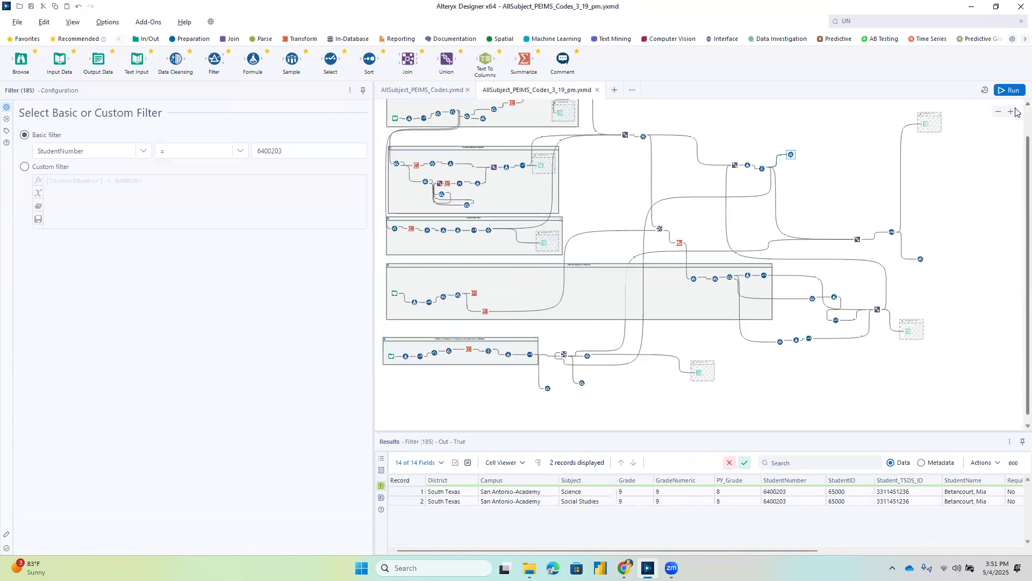
{"action": "left_click", "coordinate": [1019, 111]}
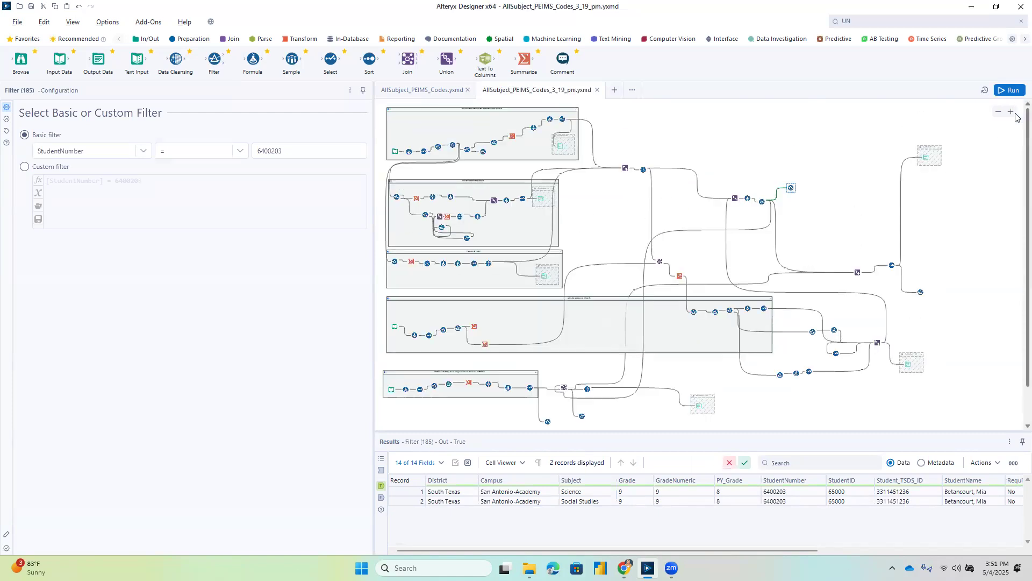
{"action": "left_click", "coordinate": [858, 271]}
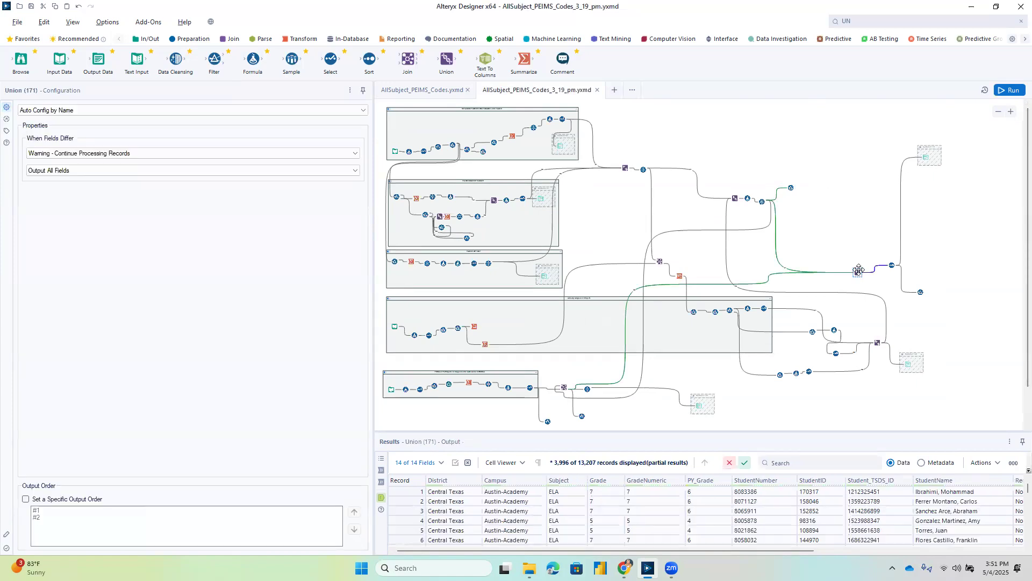
{"action": "right_click", "coordinate": [763, 284]}
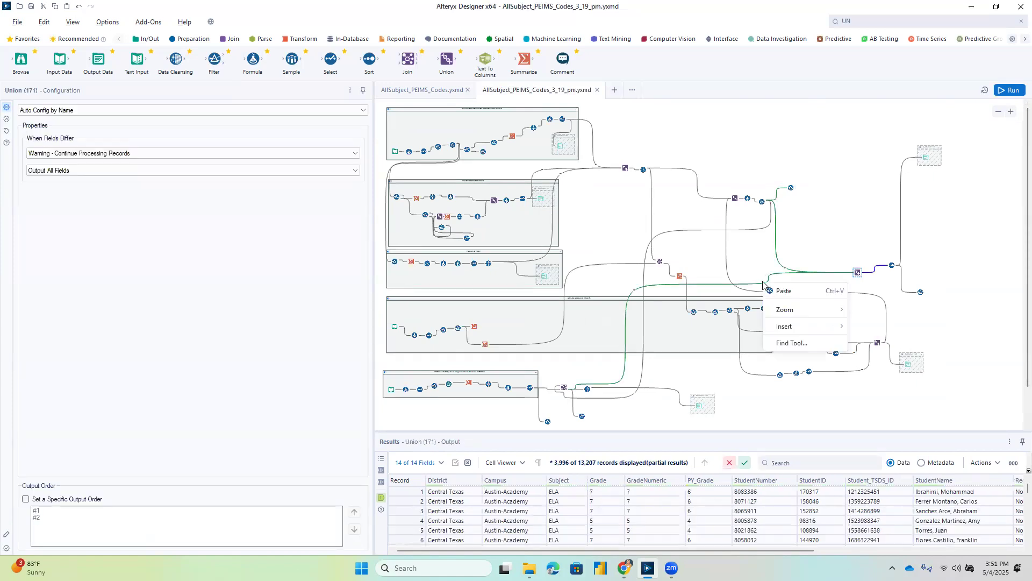
{"action": "left_click", "coordinate": [695, 293]}
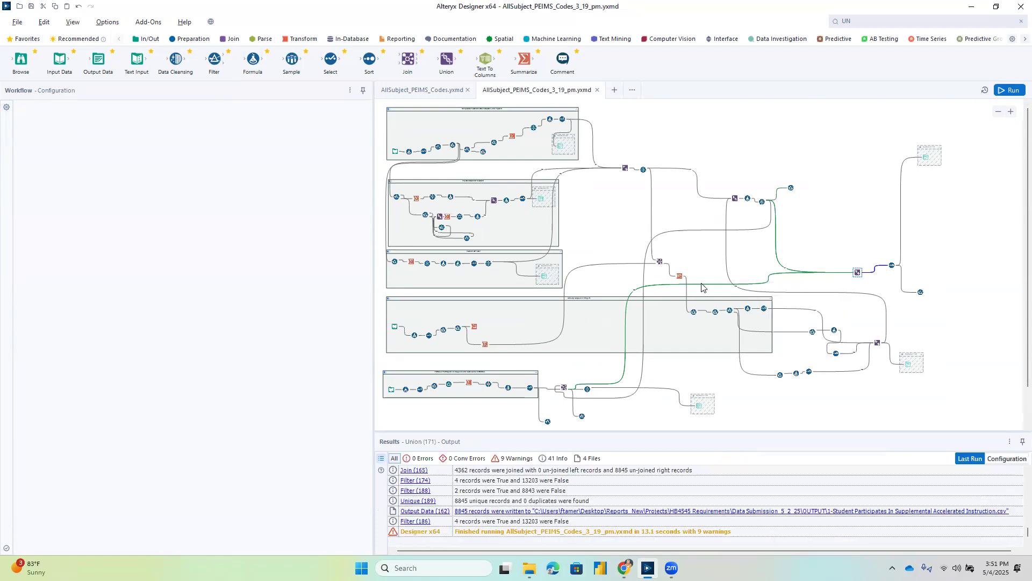
Delete the connection from the new Unique tool to the final Union and reconnect the Unique tool's output to that Union.
{"action": "right_click", "coordinate": [702, 282]}
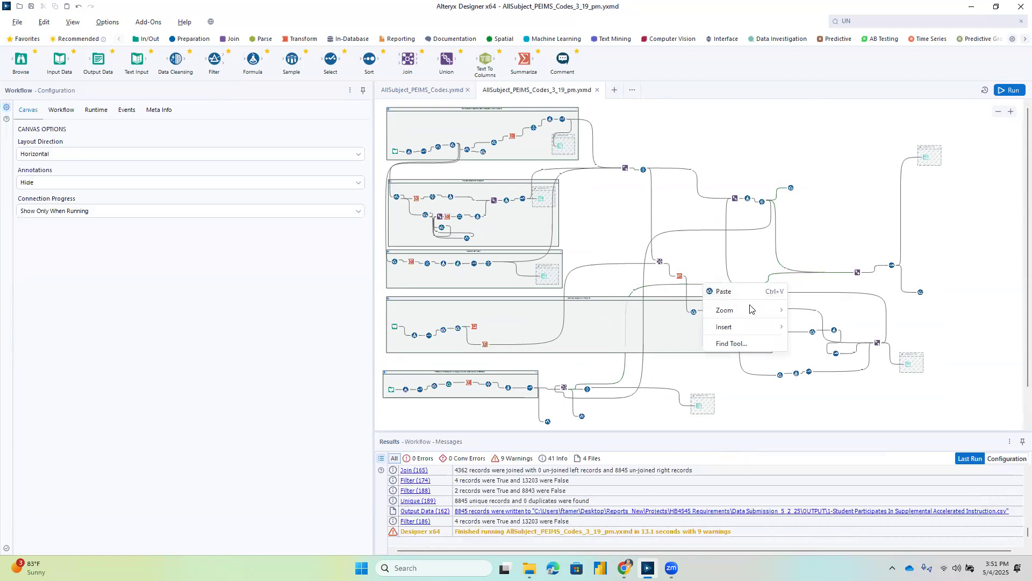
{"action": "left_click", "coordinate": [837, 388]}
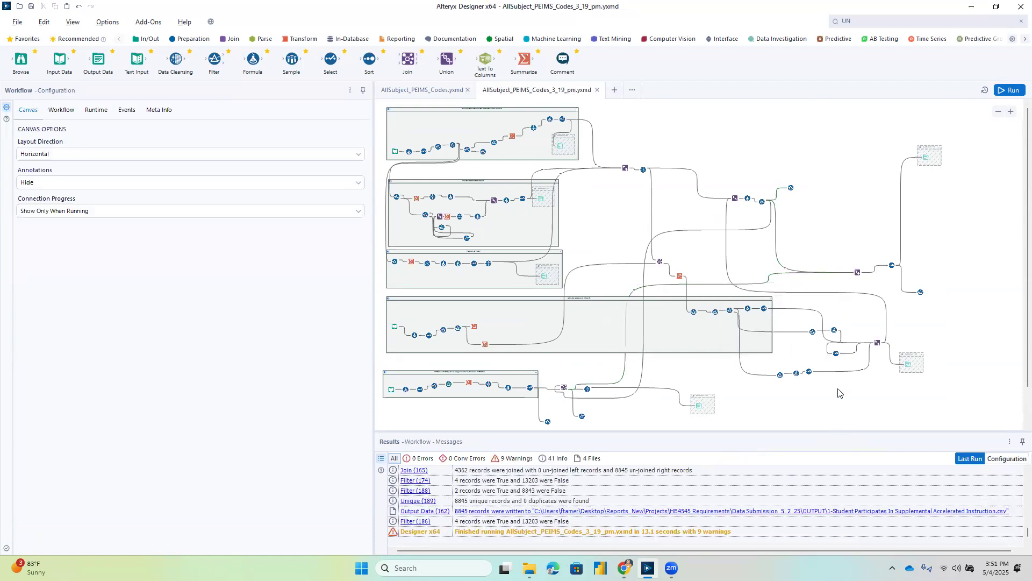
{"action": "left_click", "coordinate": [658, 289]}
{"action": "right_click", "coordinate": [658, 289]}
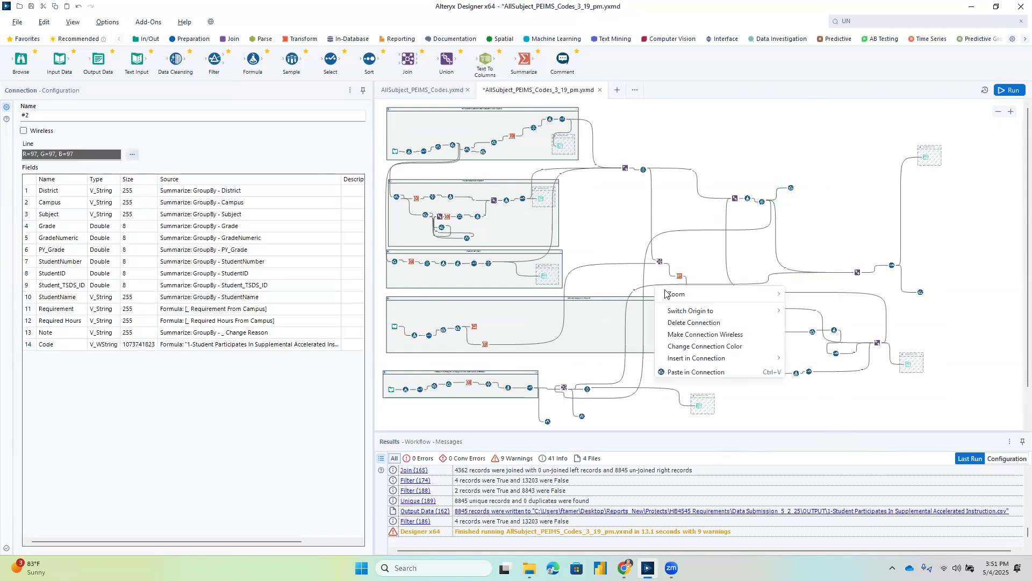
{"action": "left_click", "coordinate": [687, 322]}
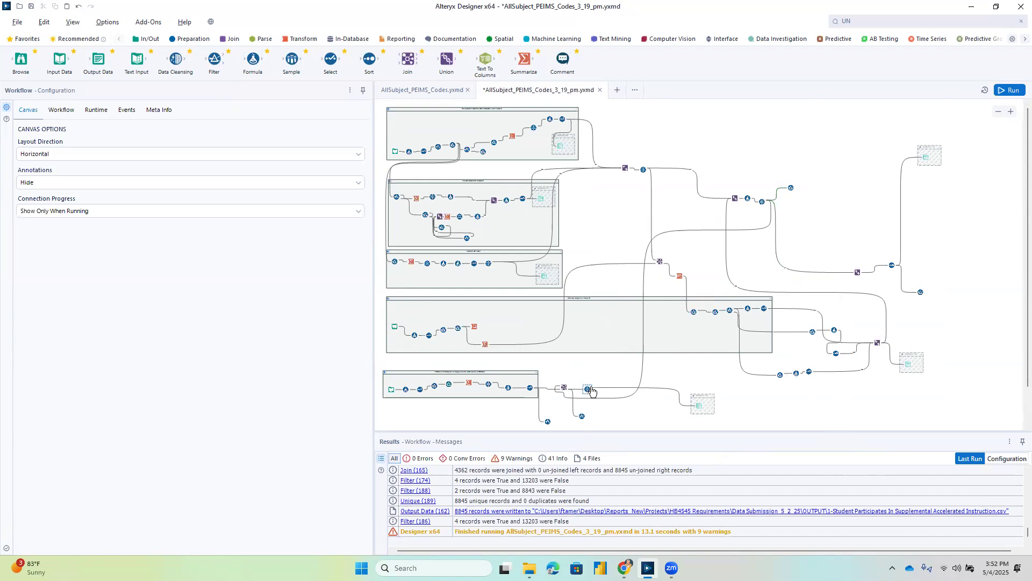
{"action": "left_click_drag", "start_coordinate": [592, 391], "coordinate": [855, 272]}
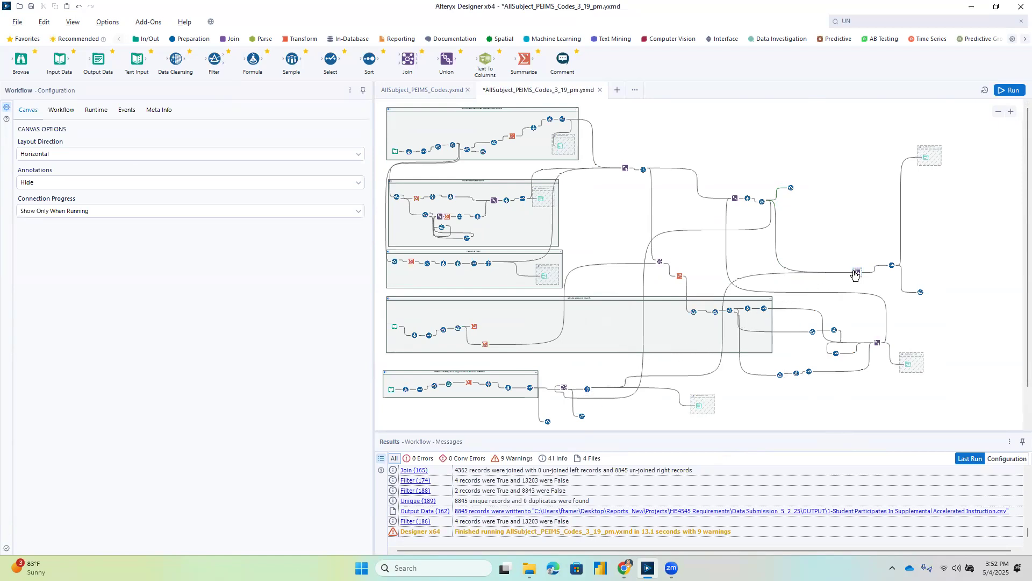
Run the workflow and check the sample student's subject records and Code values in the filter after the final Union.
{"action": "left_click", "coordinate": [919, 290]}
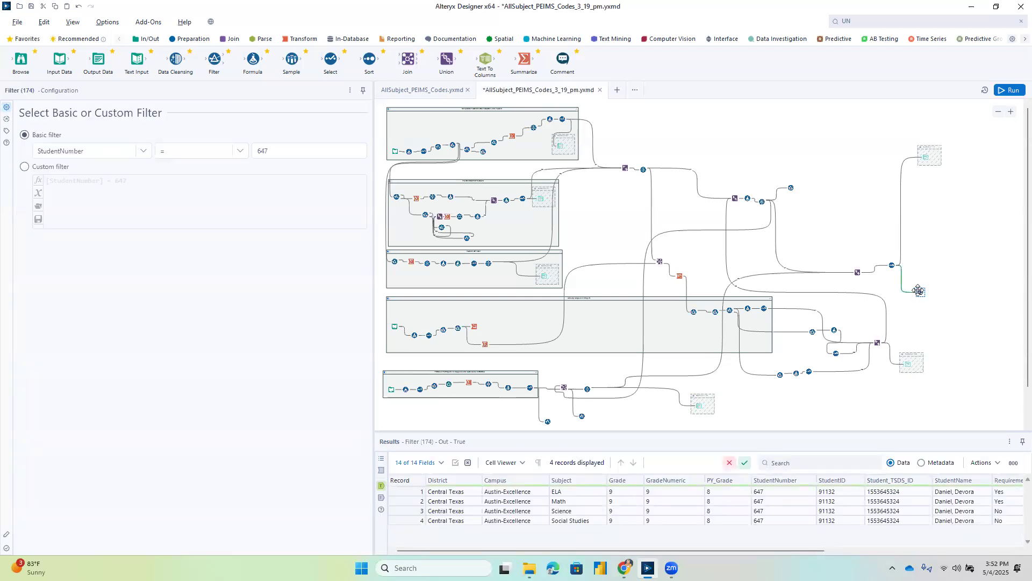
{"action": "left_click", "coordinate": [1009, 90]}
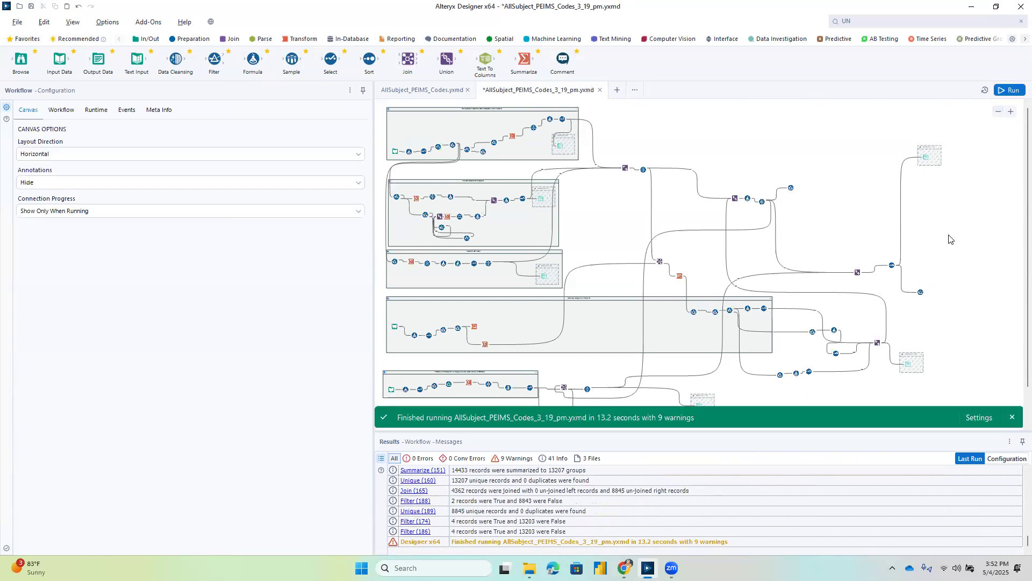
{"action": "left_click", "coordinate": [1012, 113]}
{"action": "left_click", "coordinate": [964, 297]}
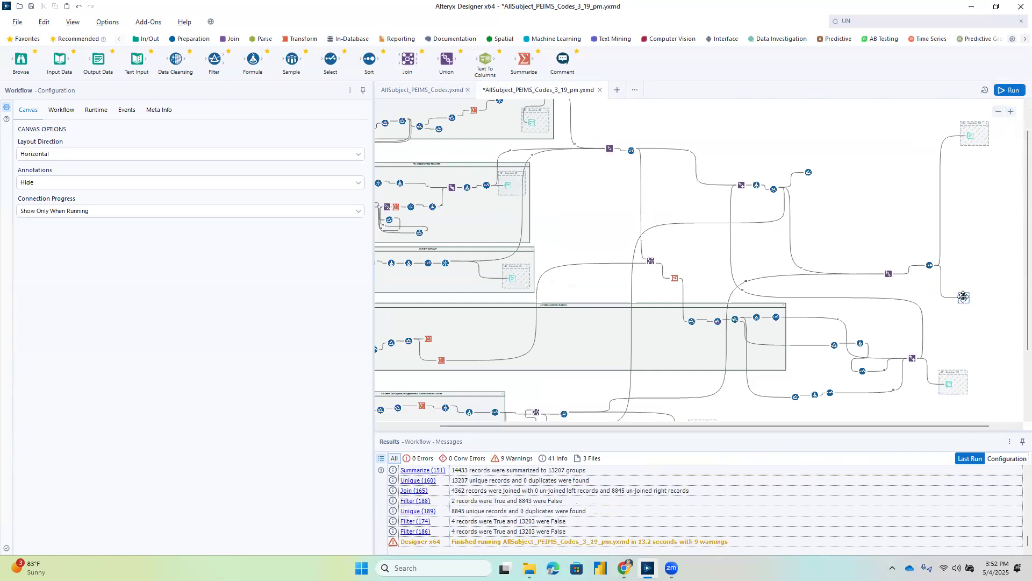
{"action": "left_click", "coordinate": [970, 297]}
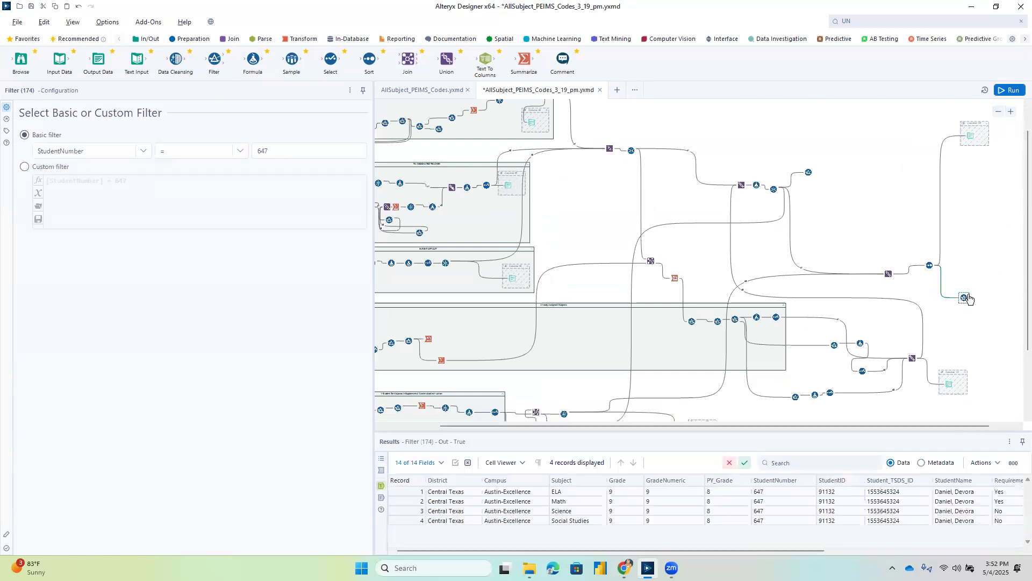
{"action": "left_click_drag", "start_coordinate": [675, 551], "coordinate": [866, 549]}
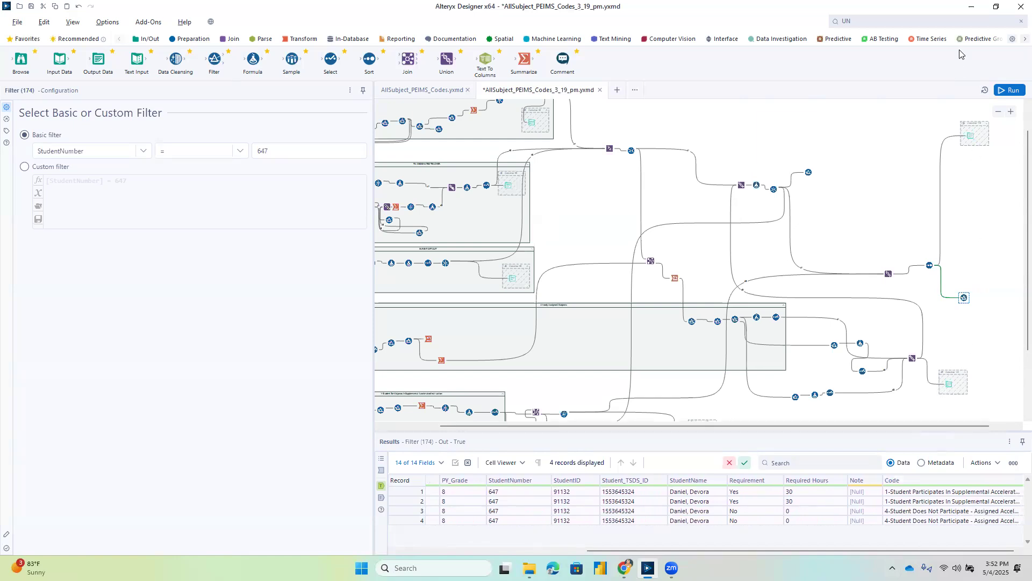
Enable the container with the "4-Student Does Not Participate" Output Data tool and run the workflow to write its CSV.
{"action": "left_click", "coordinate": [953, 378]}
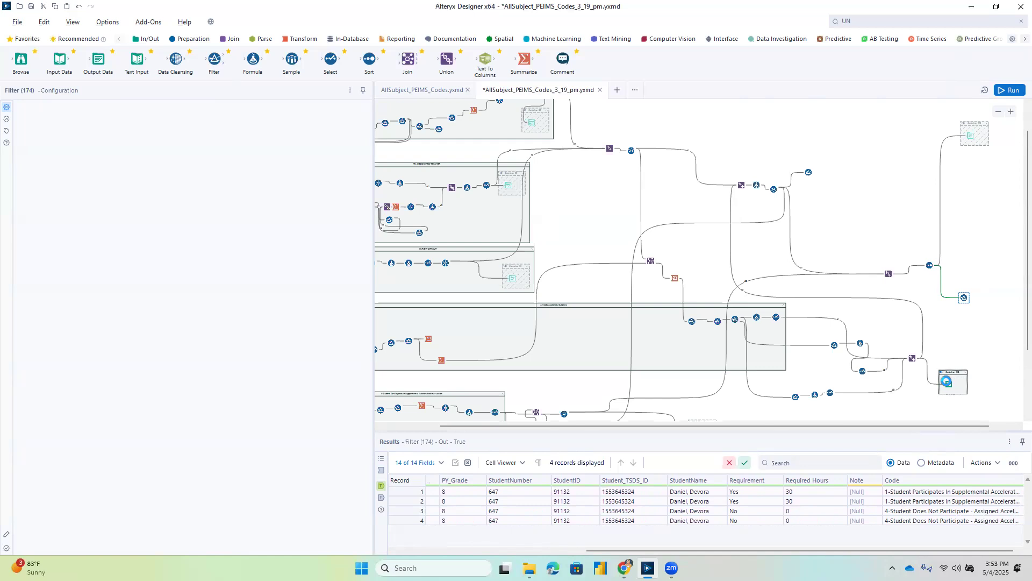
{"action": "left_click", "coordinate": [947, 382]}
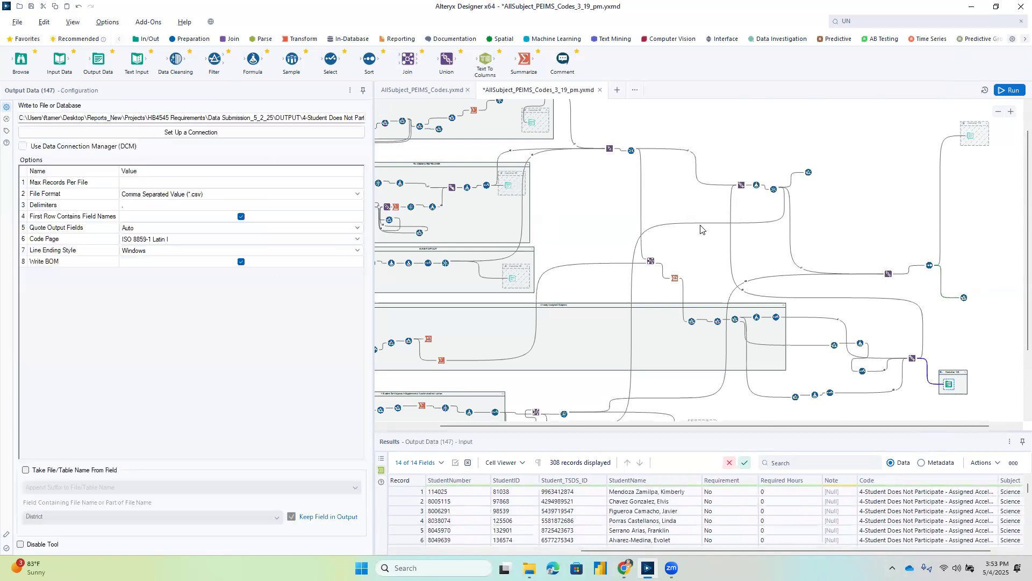
{"action": "left_click", "coordinate": [1001, 89]}
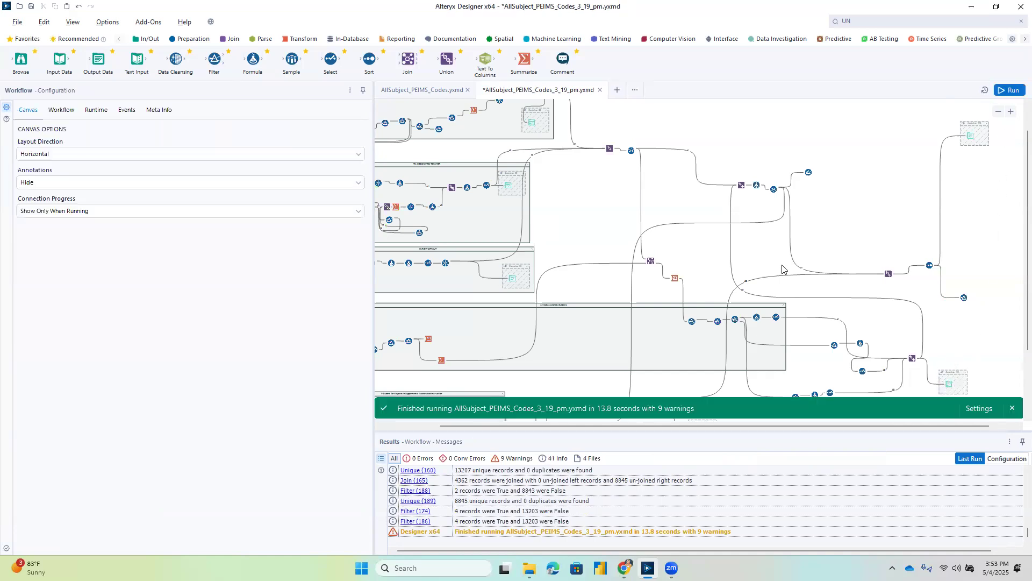
Check the records in the filter attached to the lower Join and copy the student number it filters on.
{"action": "scroll", "coordinate": [780, 271], "scroll_direction": "down", "scroll_amount": 3}
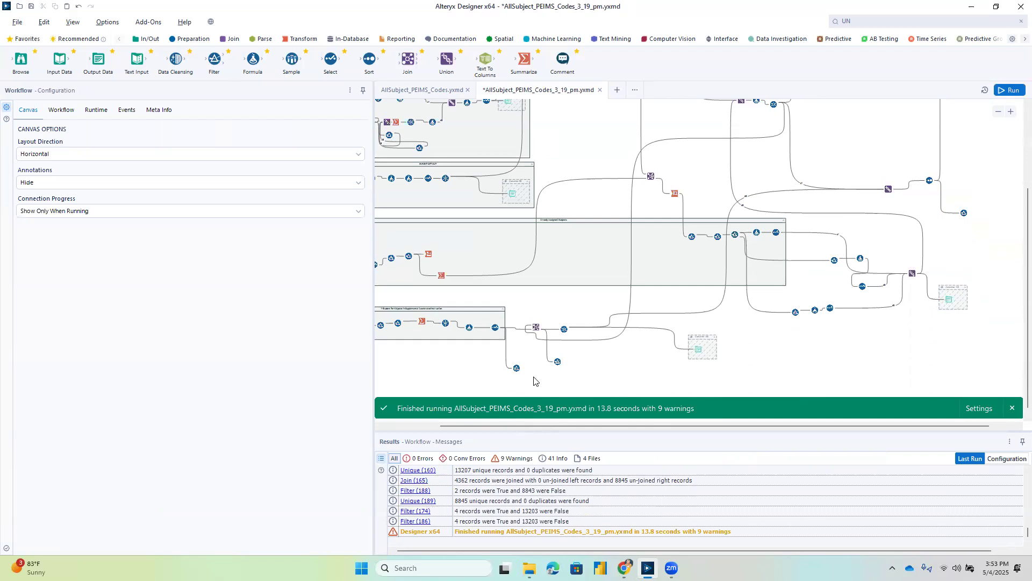
{"action": "left_click", "coordinate": [558, 361]}
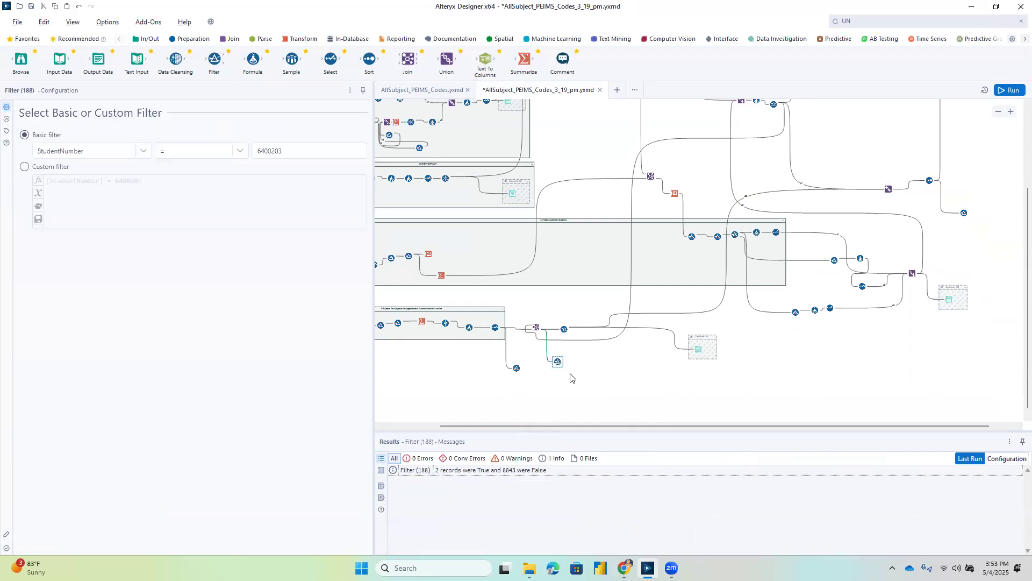
{"action": "left_click", "coordinate": [561, 361]}
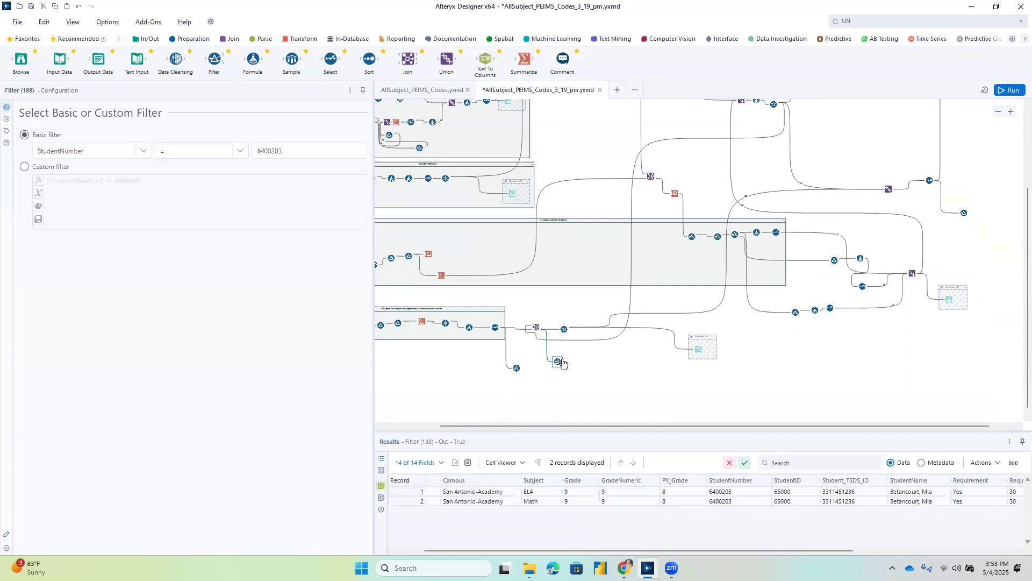
{"action": "left_click_drag", "start_coordinate": [295, 151], "coordinate": [256, 150]}
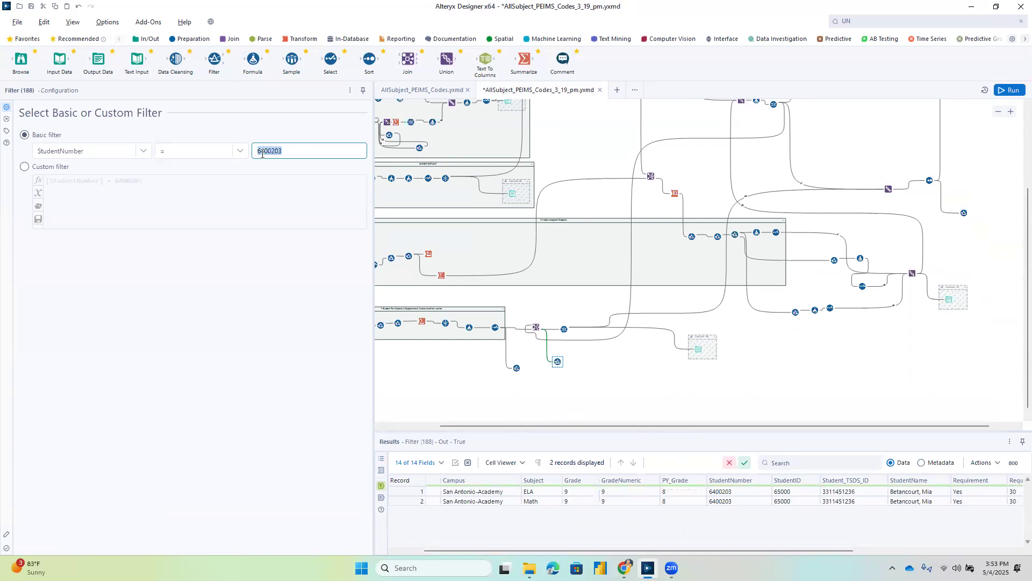
Set the StudentNumber value in the filter after the final Union to the copied student number and run the workflow.
{"action": "left_click_drag", "start_coordinate": [850, 423], "coordinate": [875, 427]}
{"action": "left_click_drag", "start_coordinate": [1029, 352], "coordinate": [1016, 293]}
{"action": "left_click", "coordinate": [936, 299]}
{"action": "double_click", "coordinate": [266, 150]}
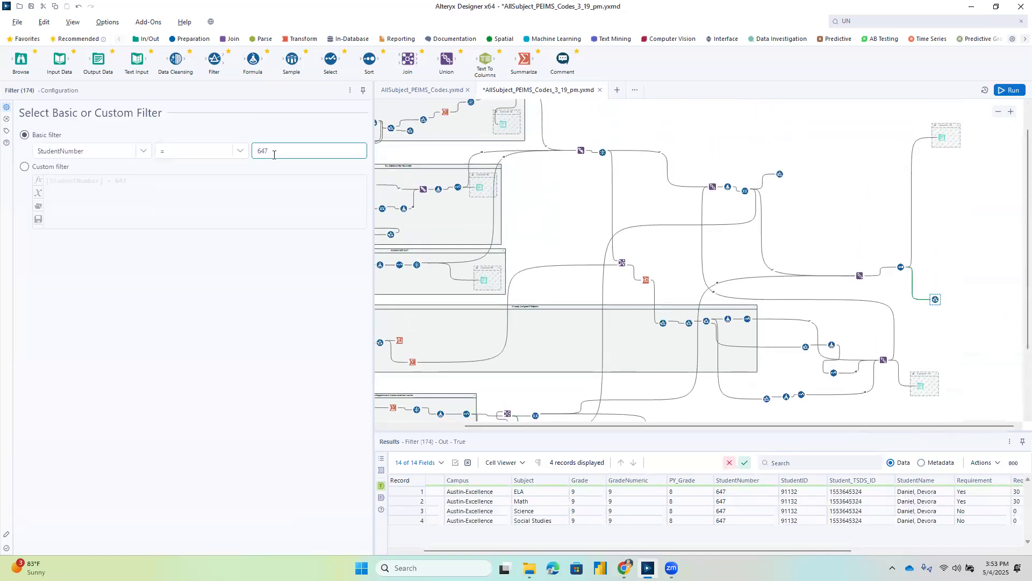
{"action": "type", "text": "6400203"}
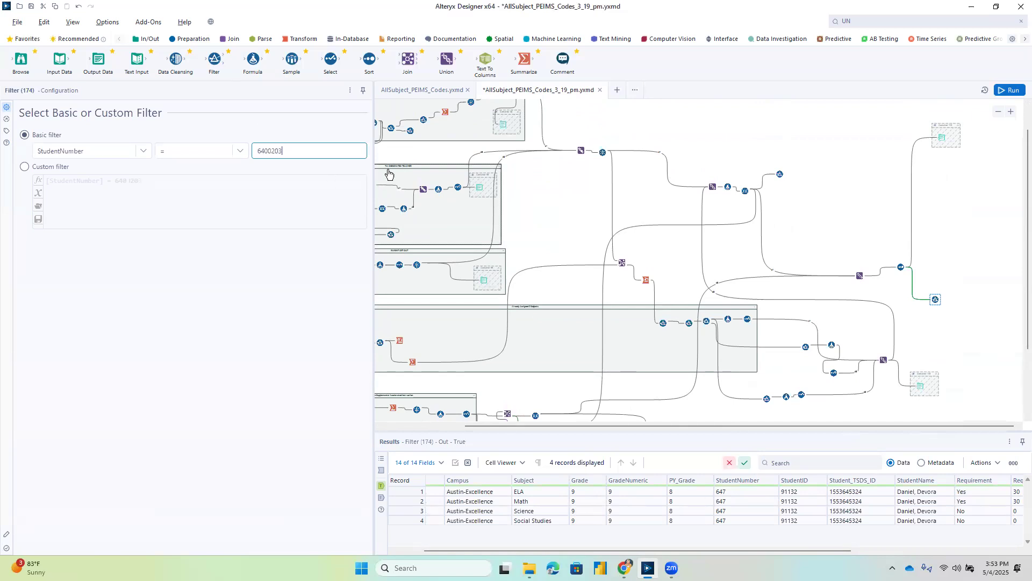
{"action": "left_click", "coordinate": [1011, 91]}
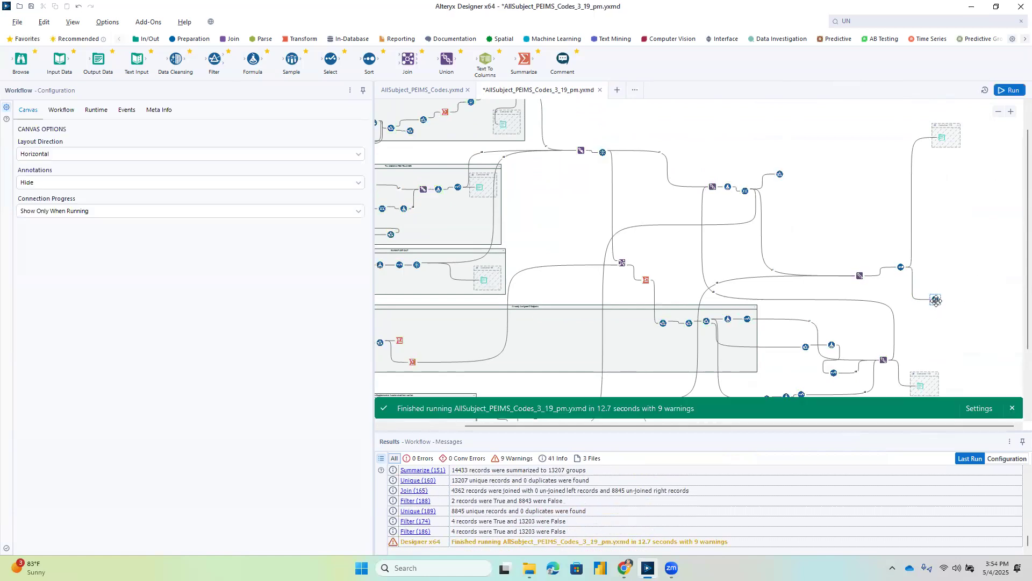
Examine the second sample student's Subject, Requirement, Required Hours and Code values in the final filter's results.
{"action": "left_click", "coordinate": [1012, 112]}
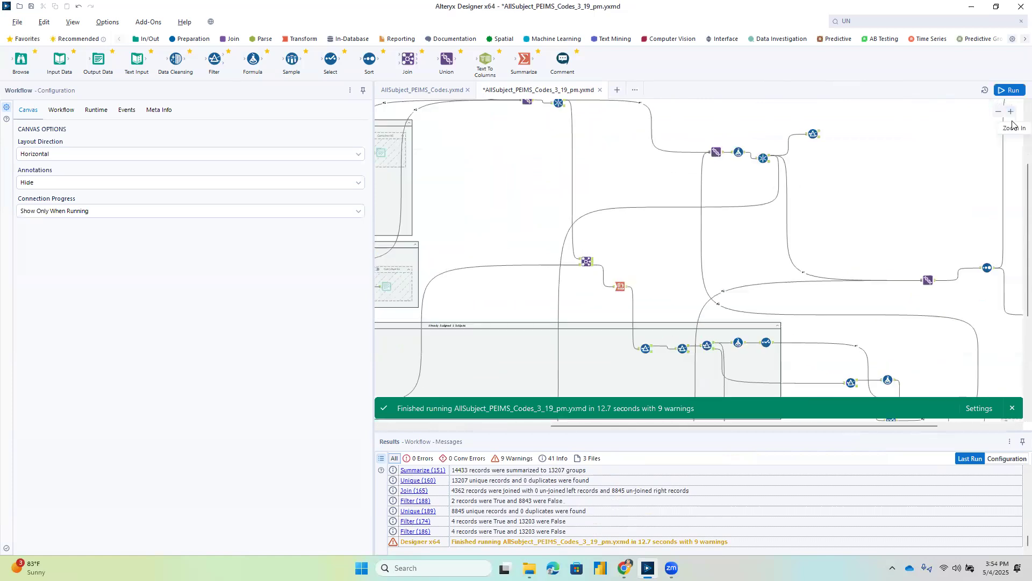
{"action": "left_click_drag", "start_coordinate": [917, 425], "coordinate": [1017, 430]}
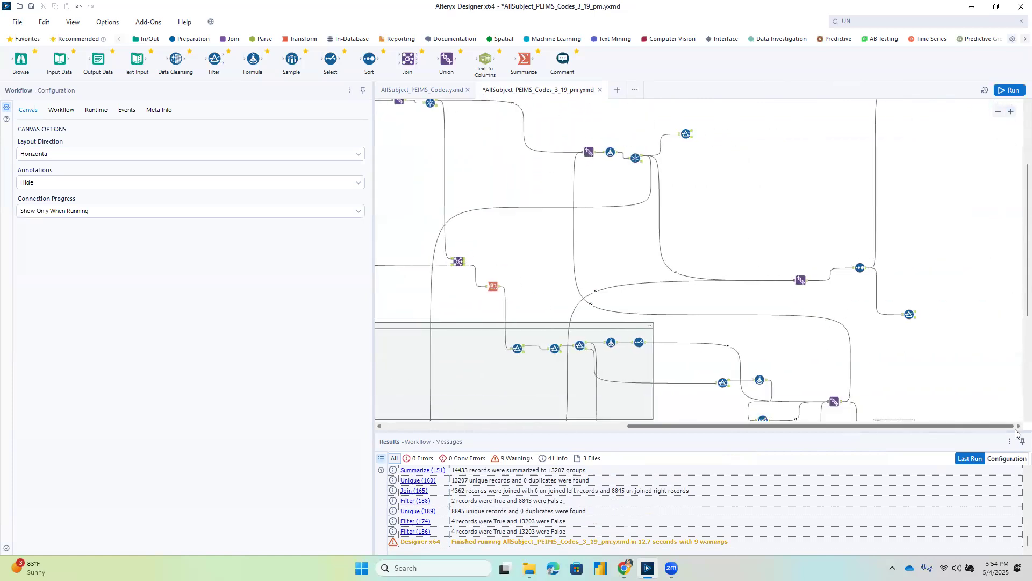
{"action": "left_click", "coordinate": [916, 315]}
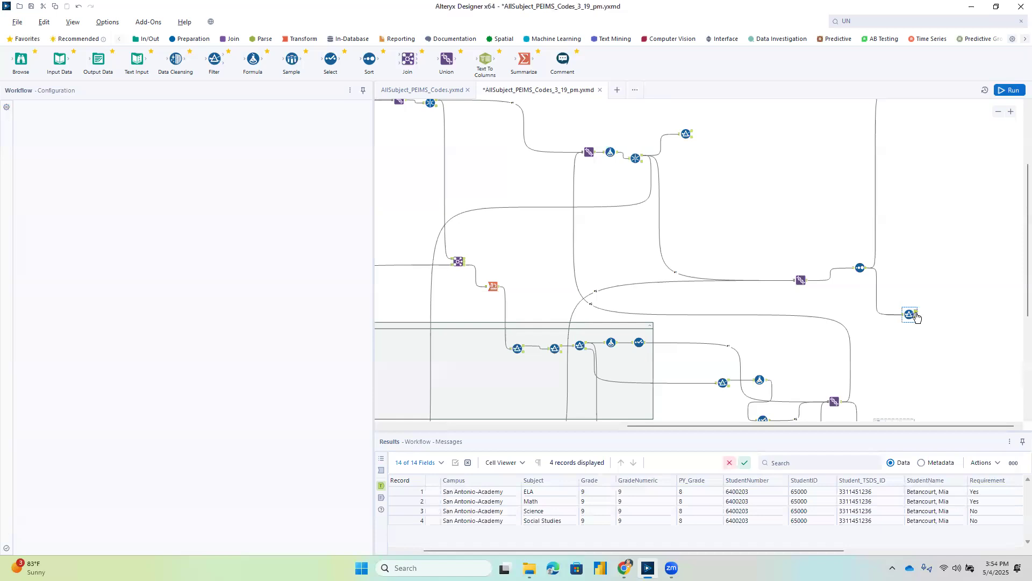
{"action": "scroll", "coordinate": [640, 550], "scroll_direction": "right", "scroll_amount": 5}
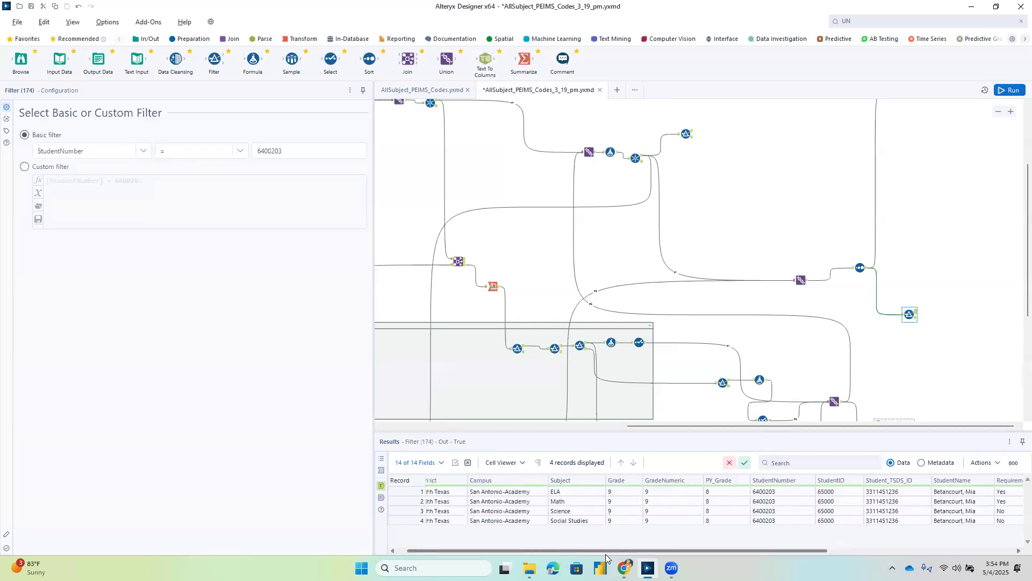
{"action": "scroll", "coordinate": [704, 505], "scroll_direction": "right", "scroll_amount": 1}
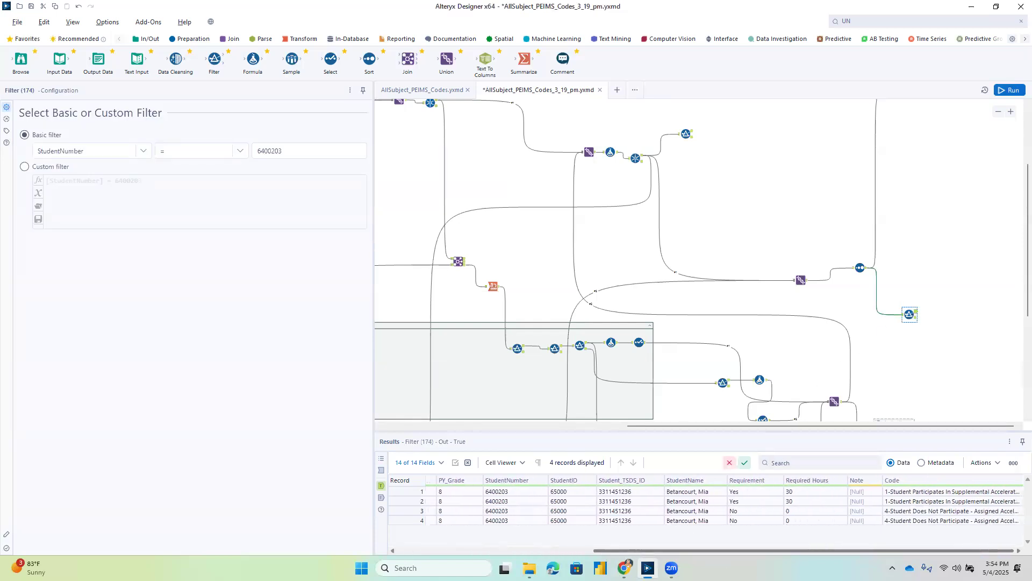
{"action": "scroll", "coordinate": [704, 505], "scroll_direction": "left", "scroll_amount": 5}
{"action": "scroll", "coordinate": [705, 506], "scroll_direction": "right", "scroll_amount": 5}
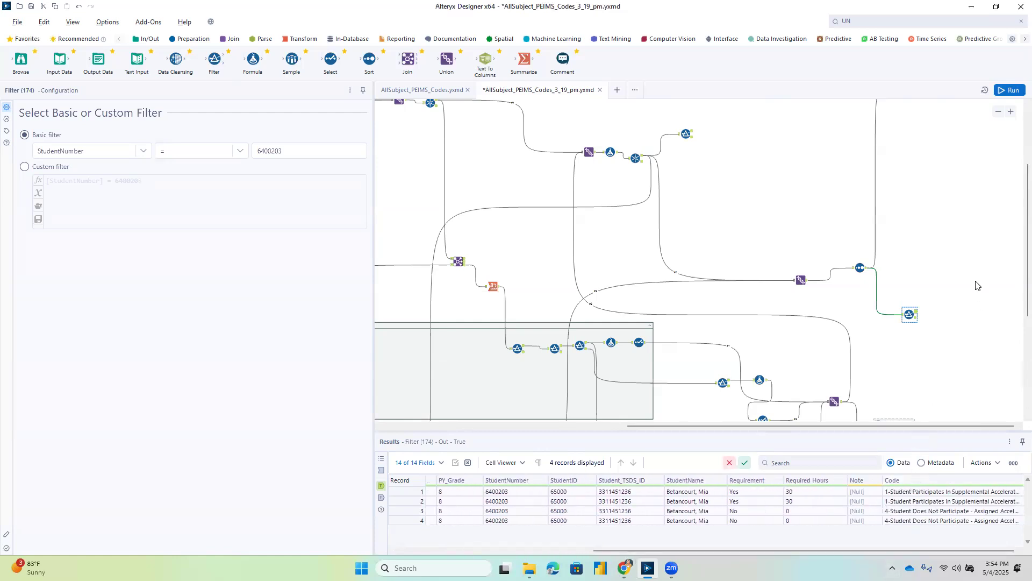
Enable the final output container, check that its Output Data tool targets All Students.csv, and run the workflow to write the file.
{"action": "scroll", "coordinate": [977, 285], "scroll_direction": "up", "scroll_amount": 2}
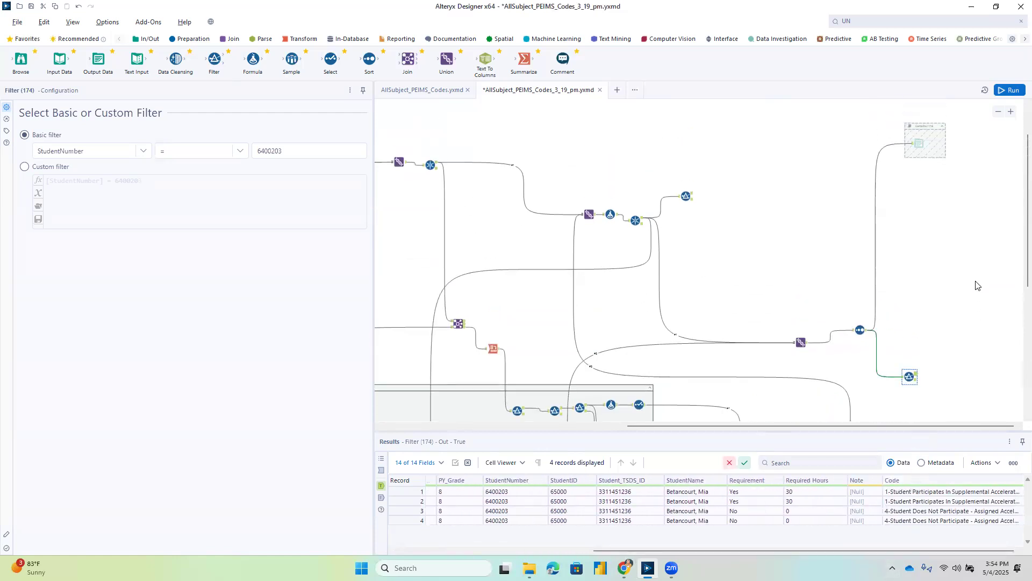
{"action": "left_click", "coordinate": [918, 139]}
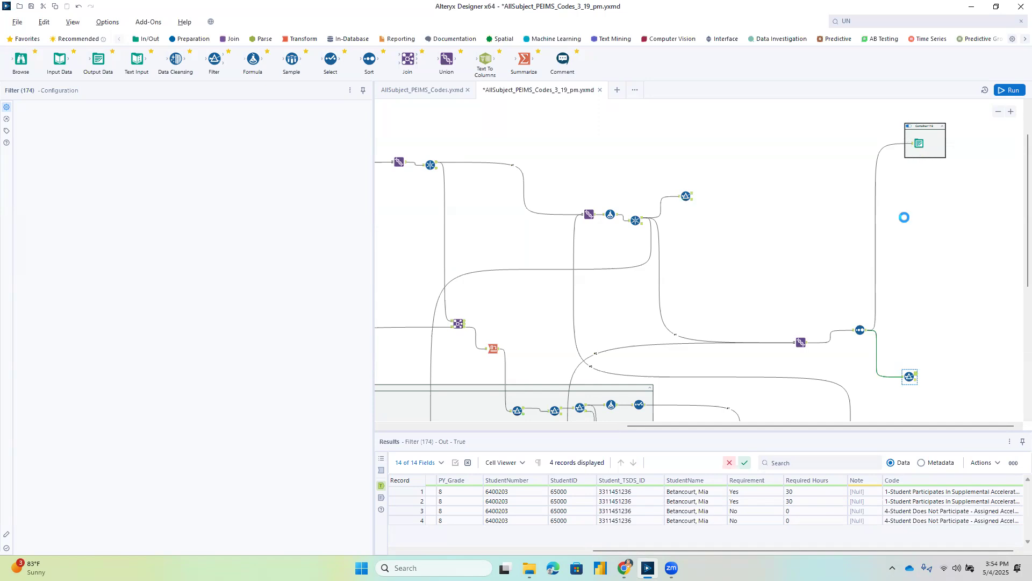
{"action": "left_click", "coordinate": [920, 142]}
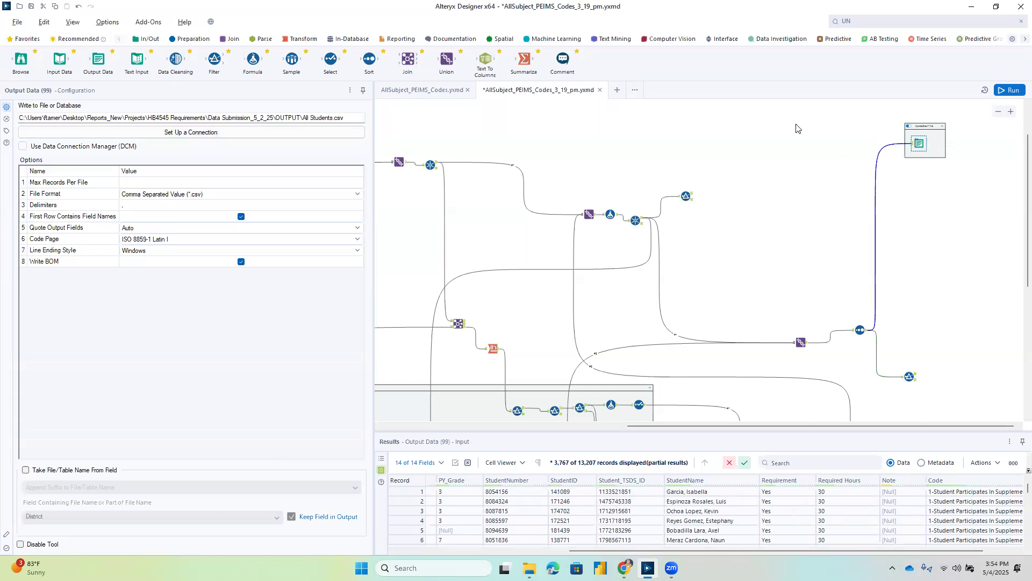
{"action": "left_click", "coordinate": [1010, 91]}
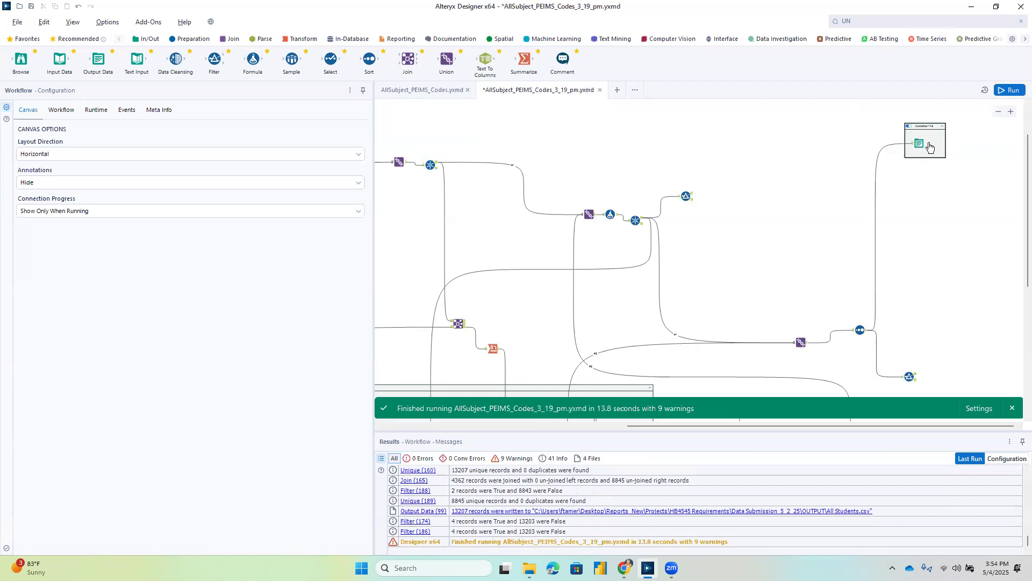
Disable the container holding the All Students.csv output and save the workflow.
{"action": "left_click", "coordinate": [909, 129]}
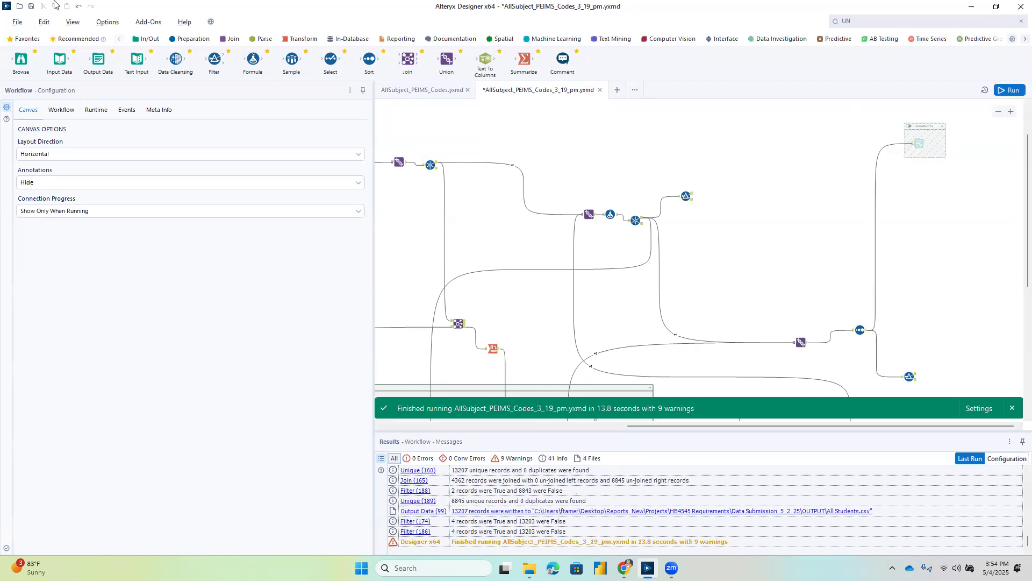
{"action": "left_click", "coordinate": [17, 23]}
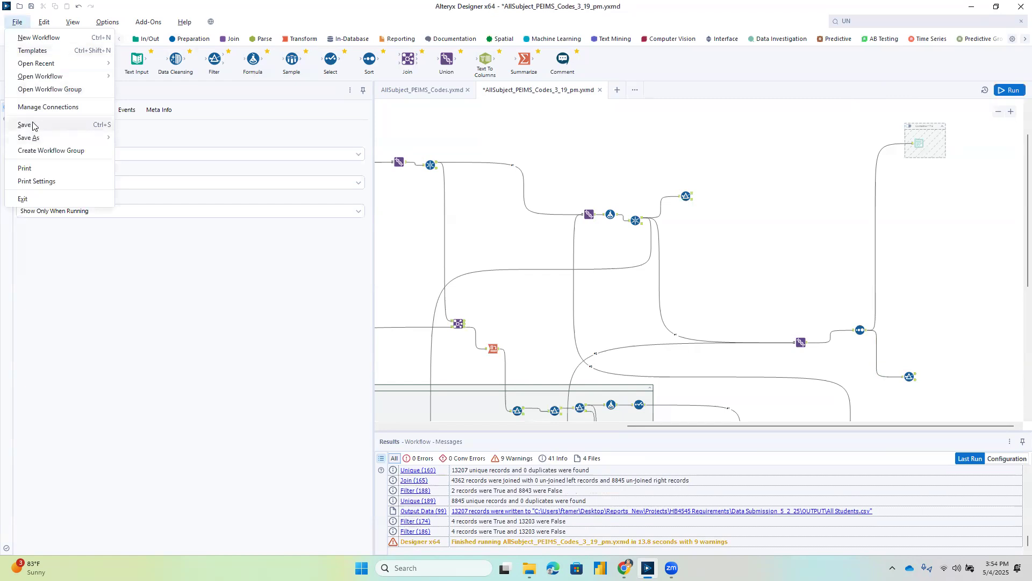
{"action": "left_click", "coordinate": [26, 122]}
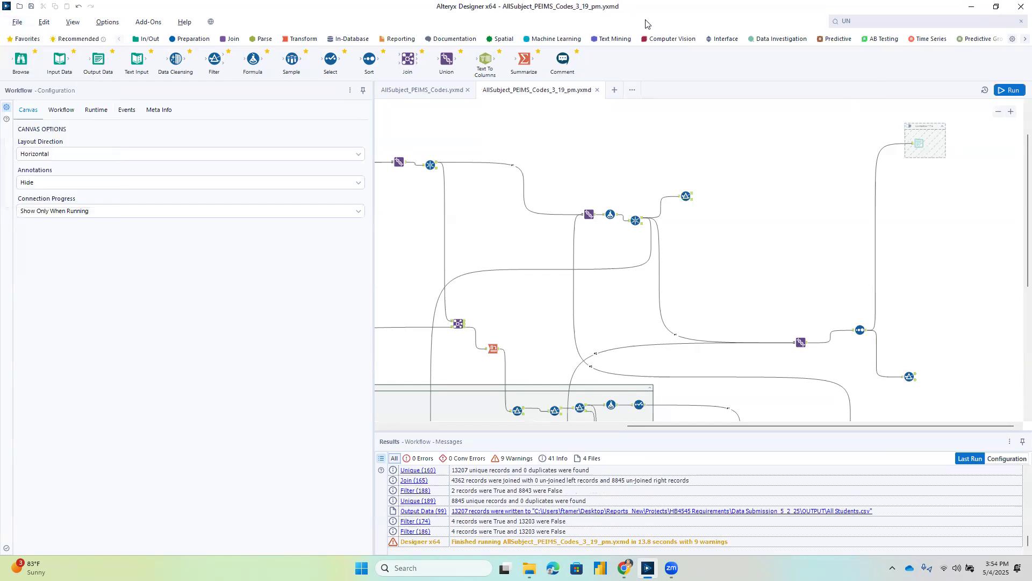